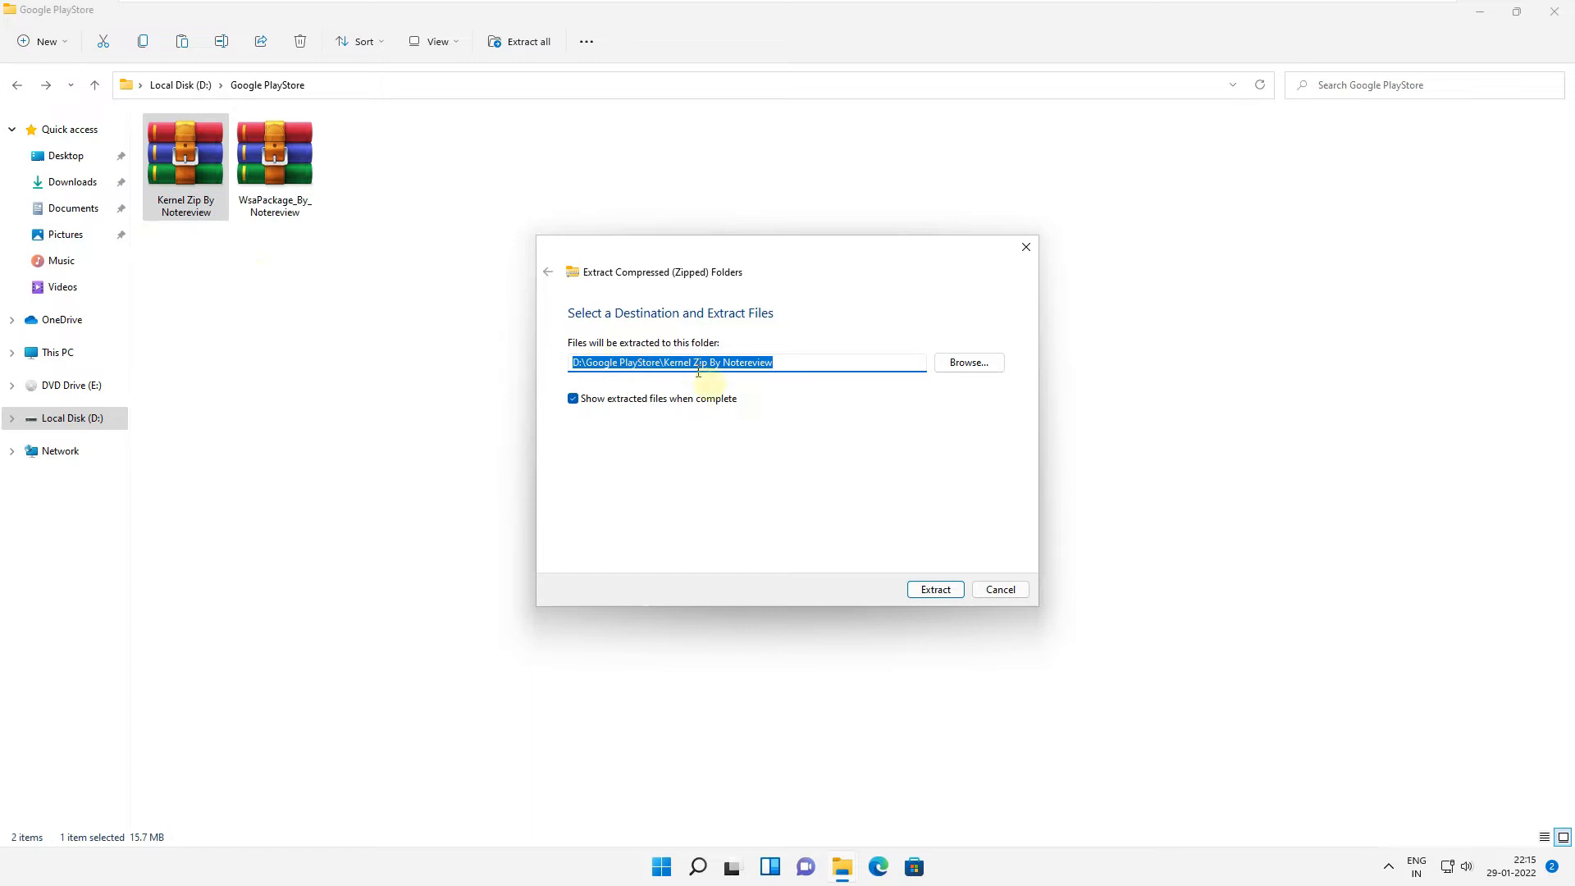
- Extract the Kernel Zip By Notereview archive to its default folder and copy the extracted kernel file
{"action": "left_click", "coordinate": [919, 589]}
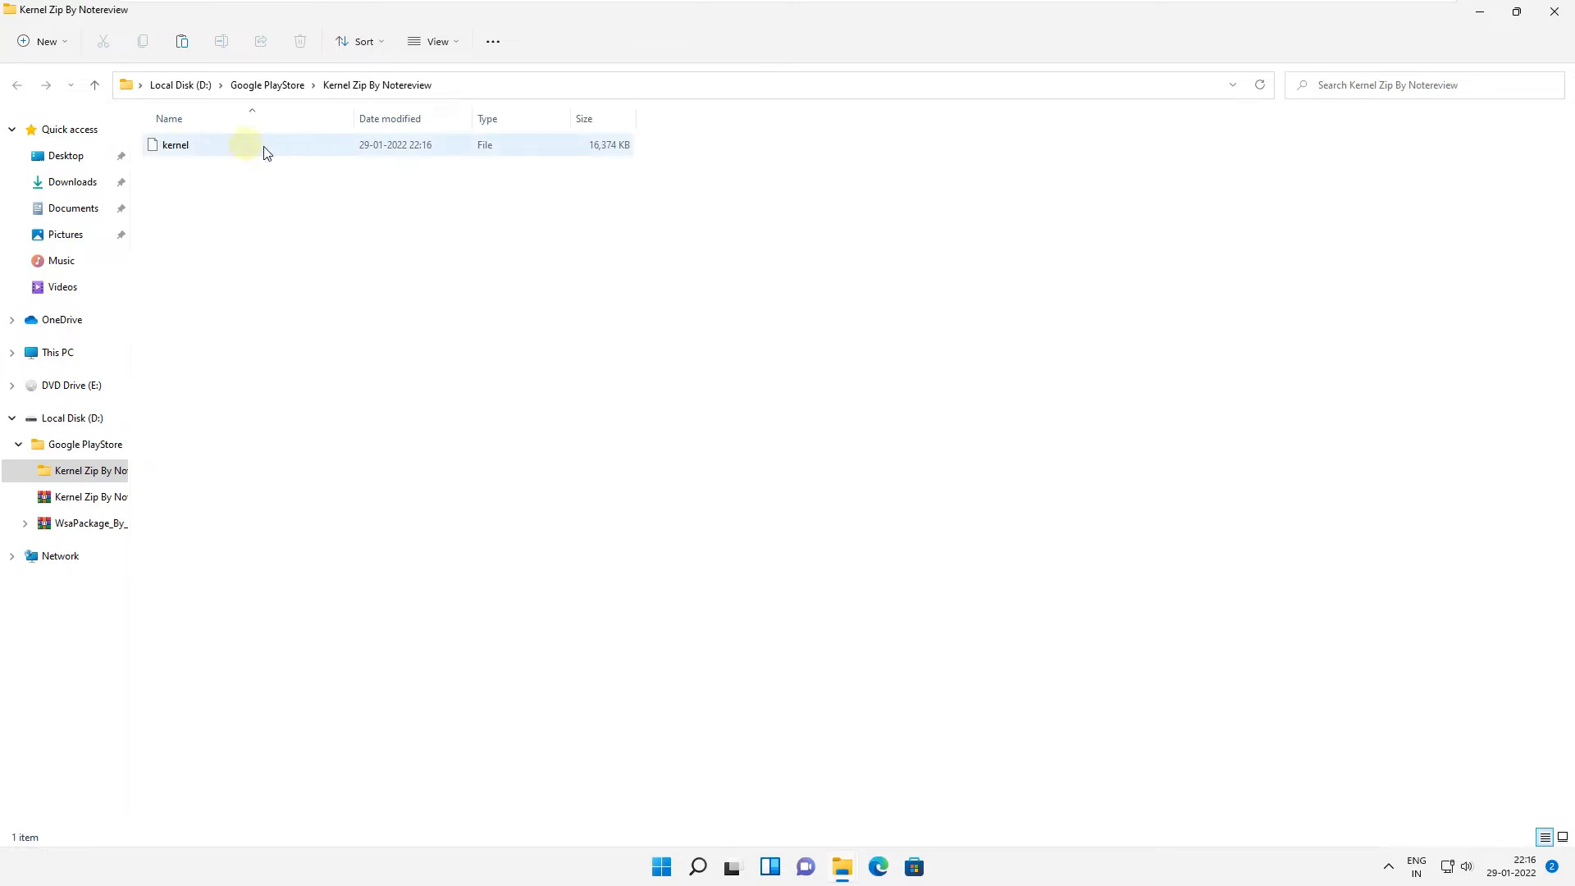
{"action": "left_click", "coordinate": [323, 156]}
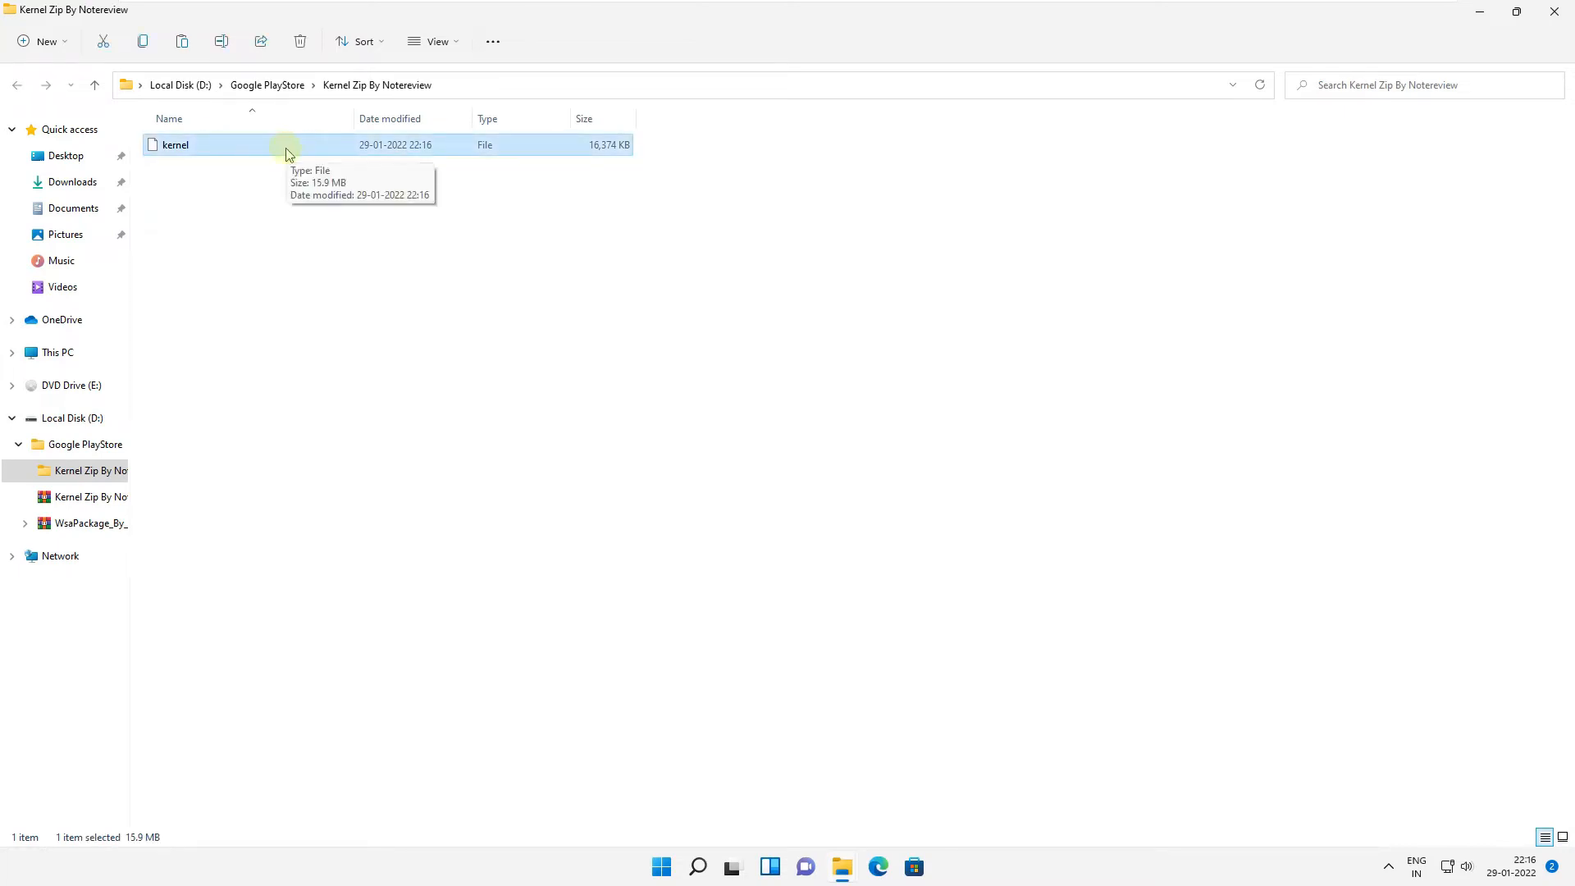
{"action": "right_click", "coordinate": [284, 156]}
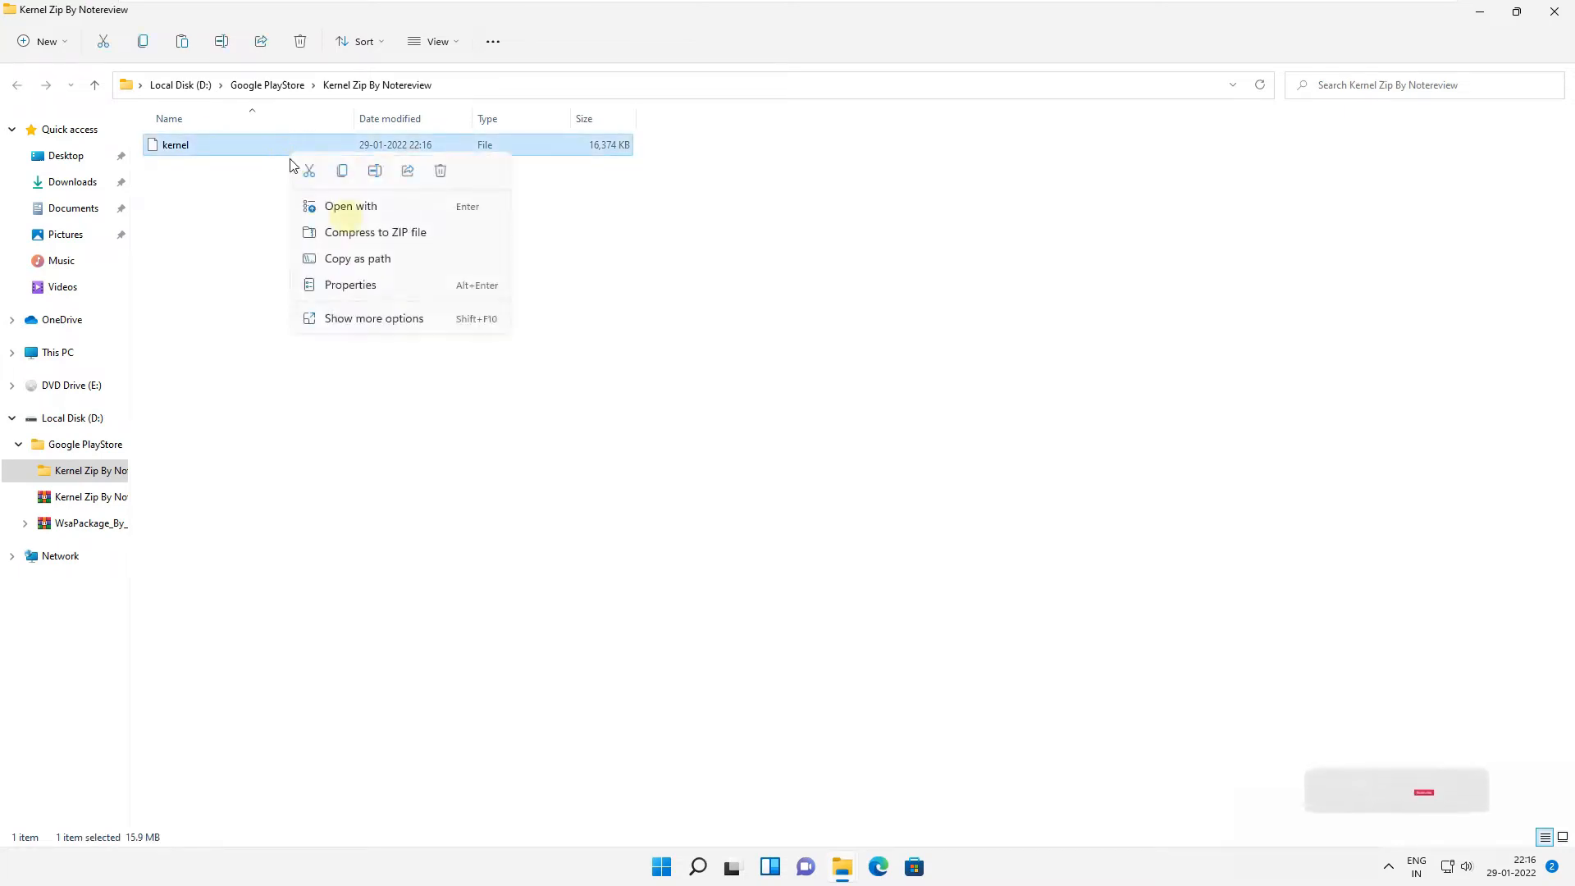
{"action": "left_click", "coordinate": [340, 172]}
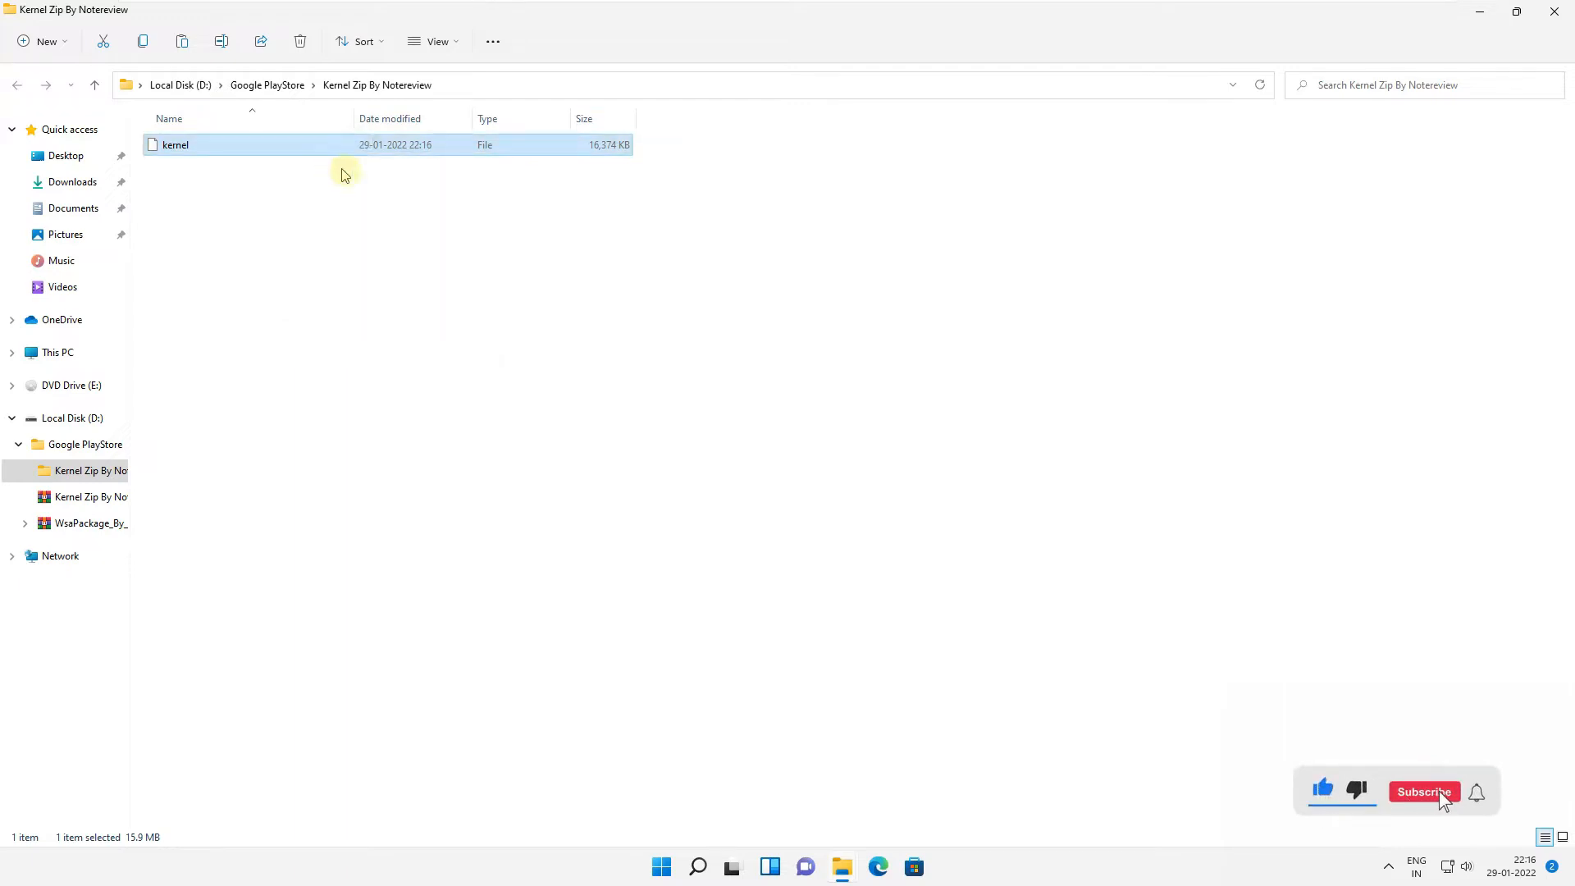
{"action": "left_click", "coordinate": [1548, 13]}
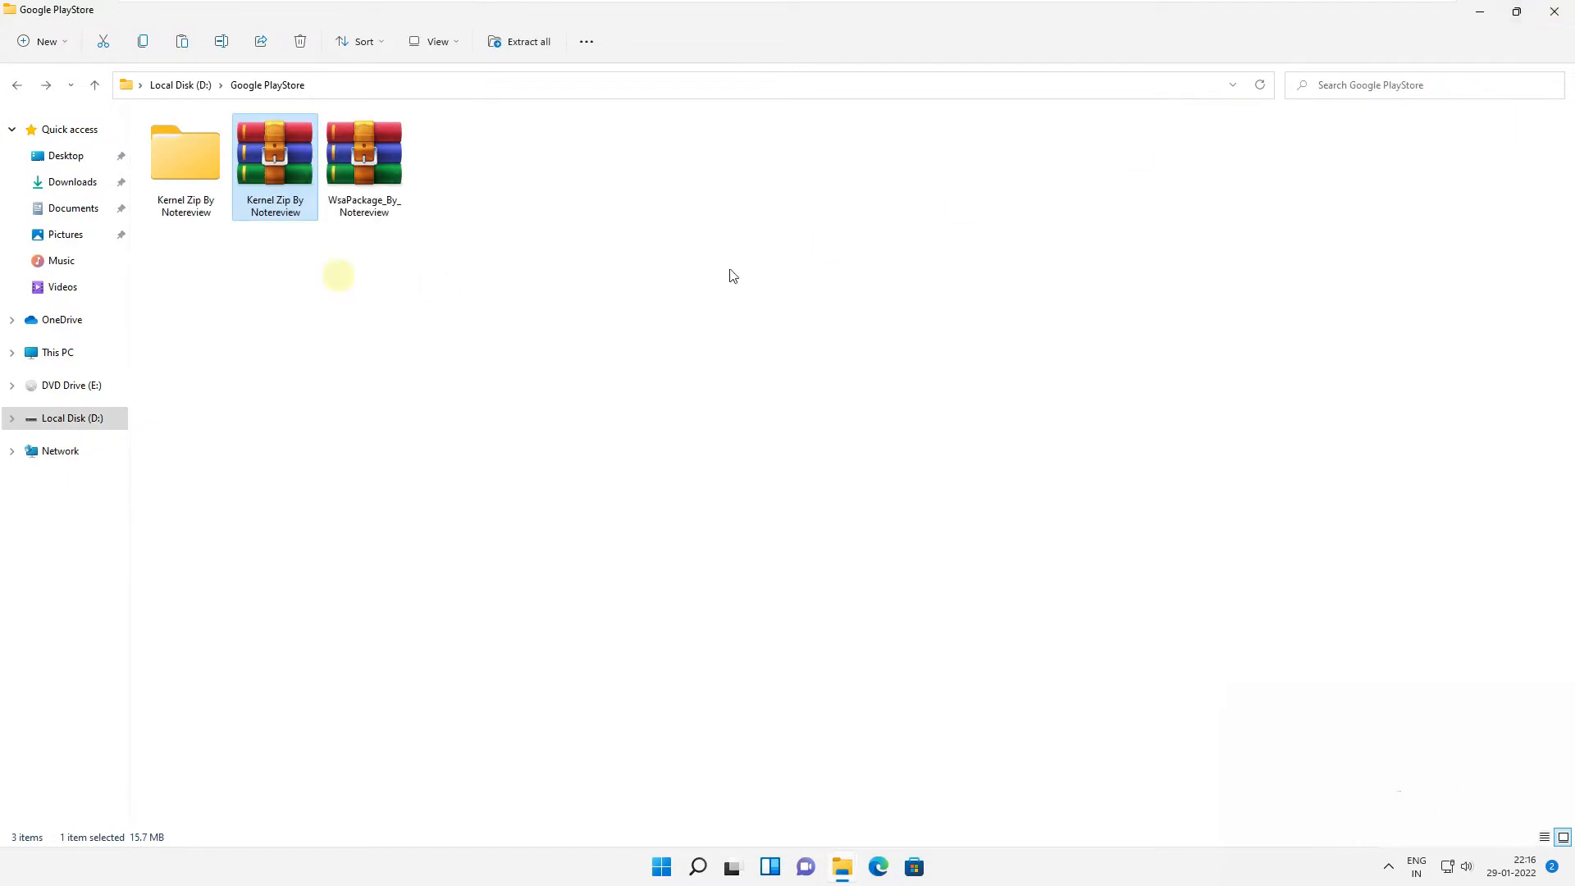
- Extract the WsaPackage_By_Notereview archive into D:\Google PlayStore\WsaPackage_By_Notereview
{"action": "left_click", "coordinate": [365, 189]}
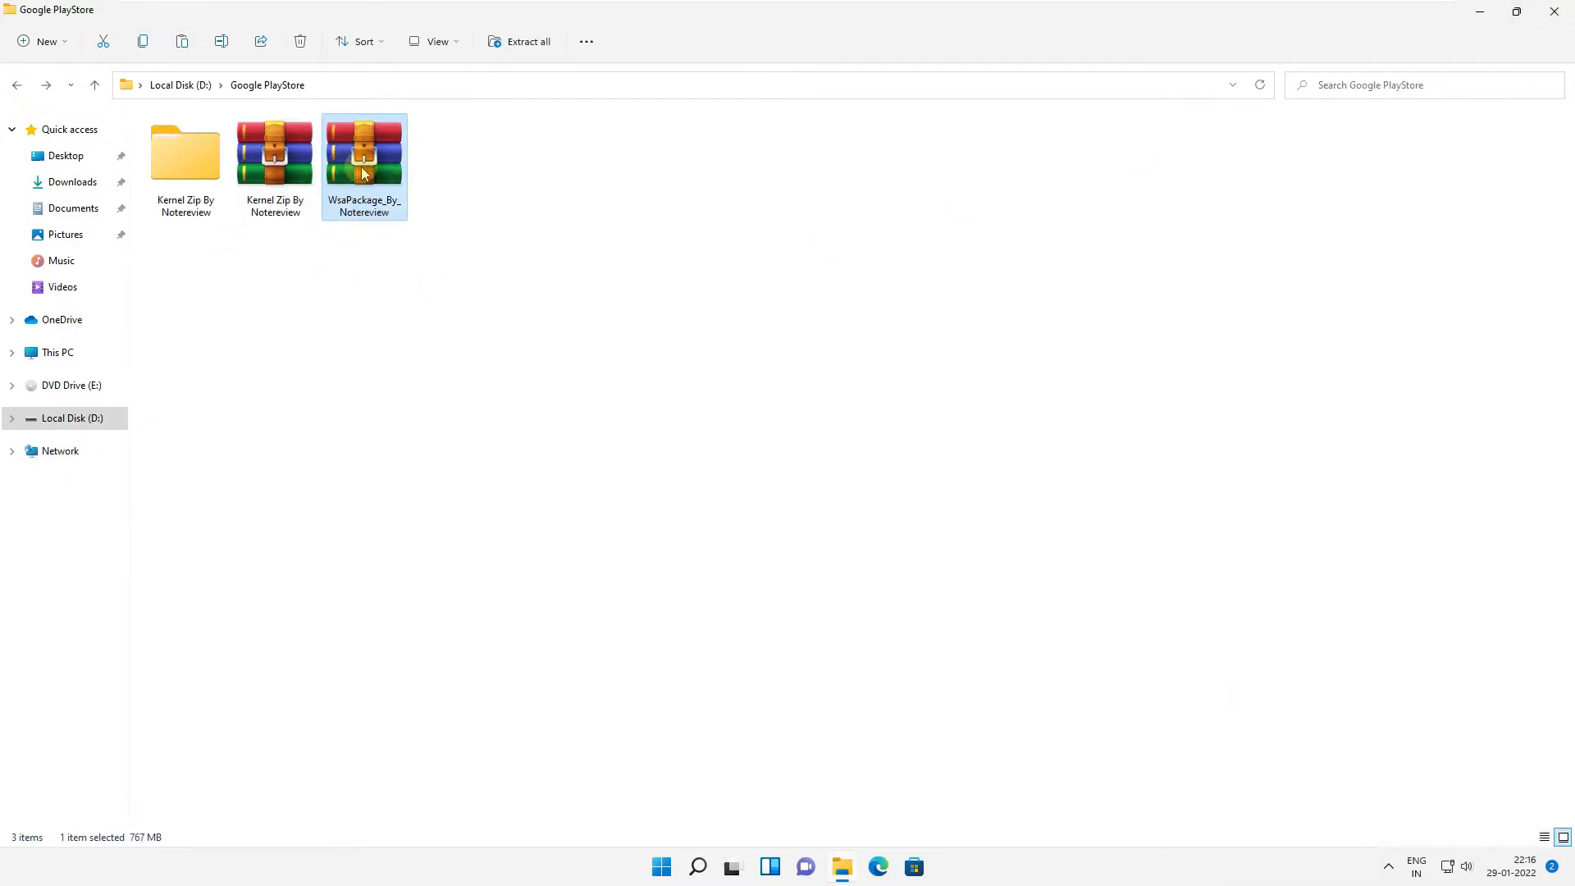
{"action": "right_click", "coordinate": [363, 170]}
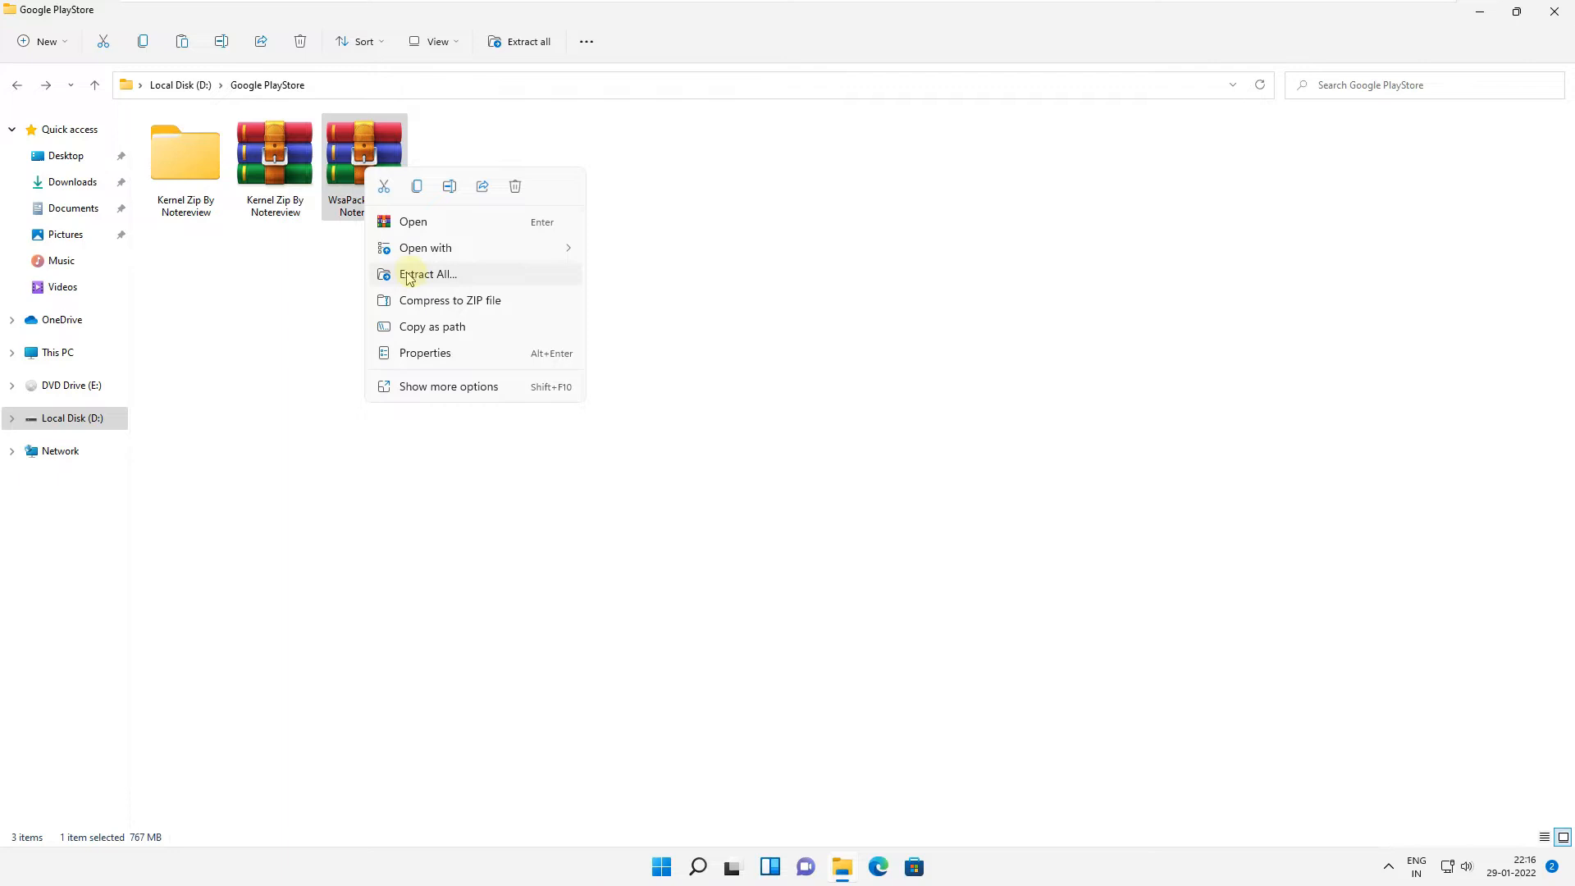
{"action": "left_click", "coordinate": [437, 276]}
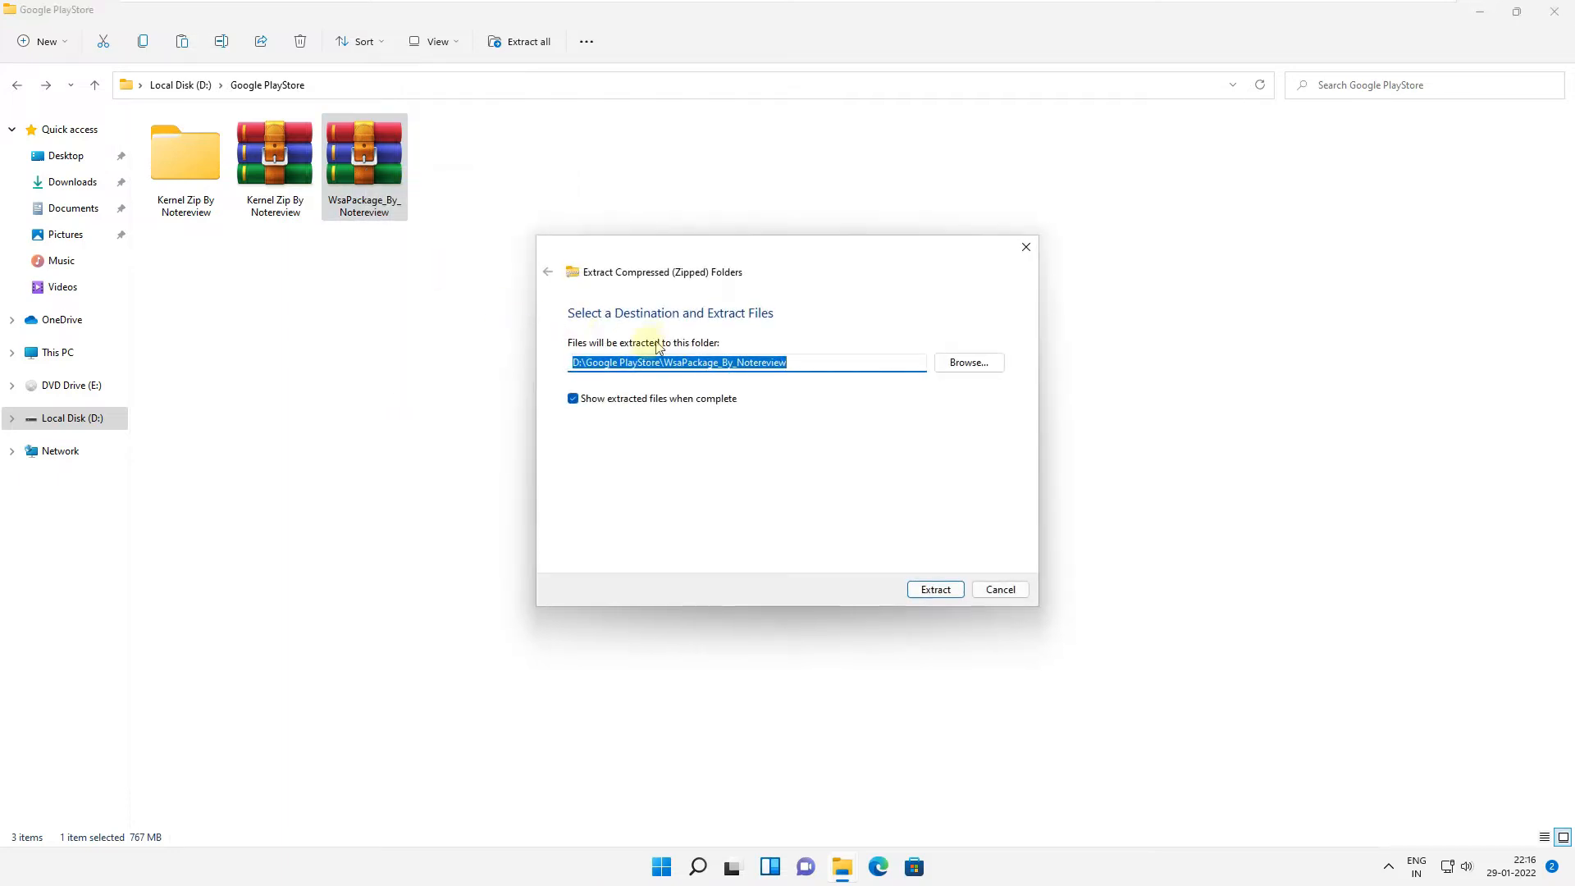
{"action": "left_click", "coordinate": [945, 596]}
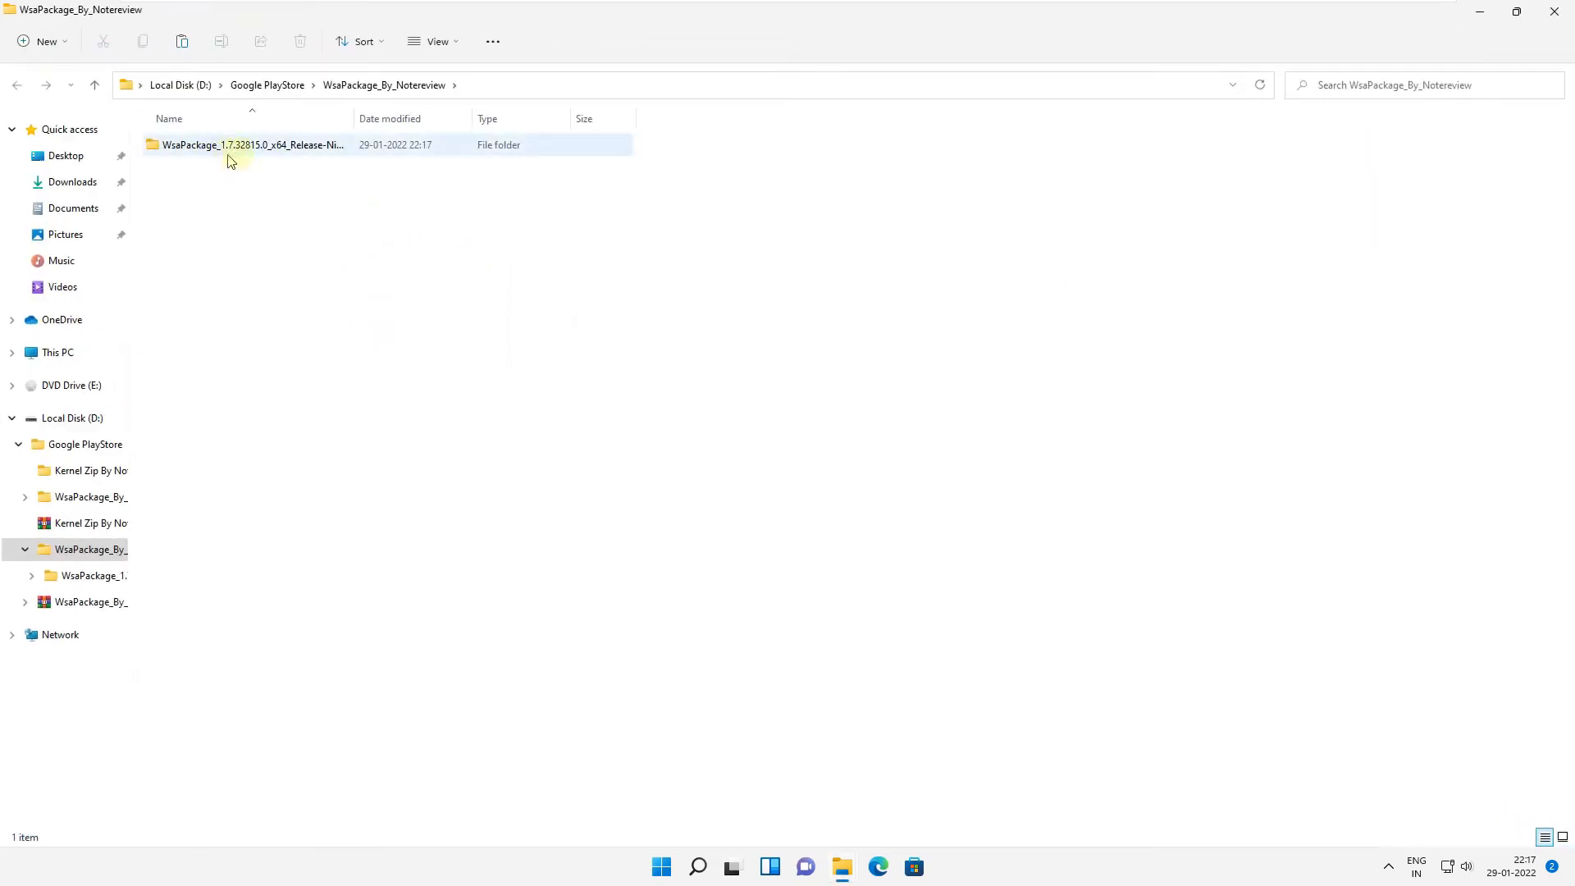
- Paste the copied kernel file into the Tools folder of WsaPackage_1.7.32815.0_x64_Release-Nightly, replacing the existing file
{"action": "double_click", "coordinate": [259, 154]}
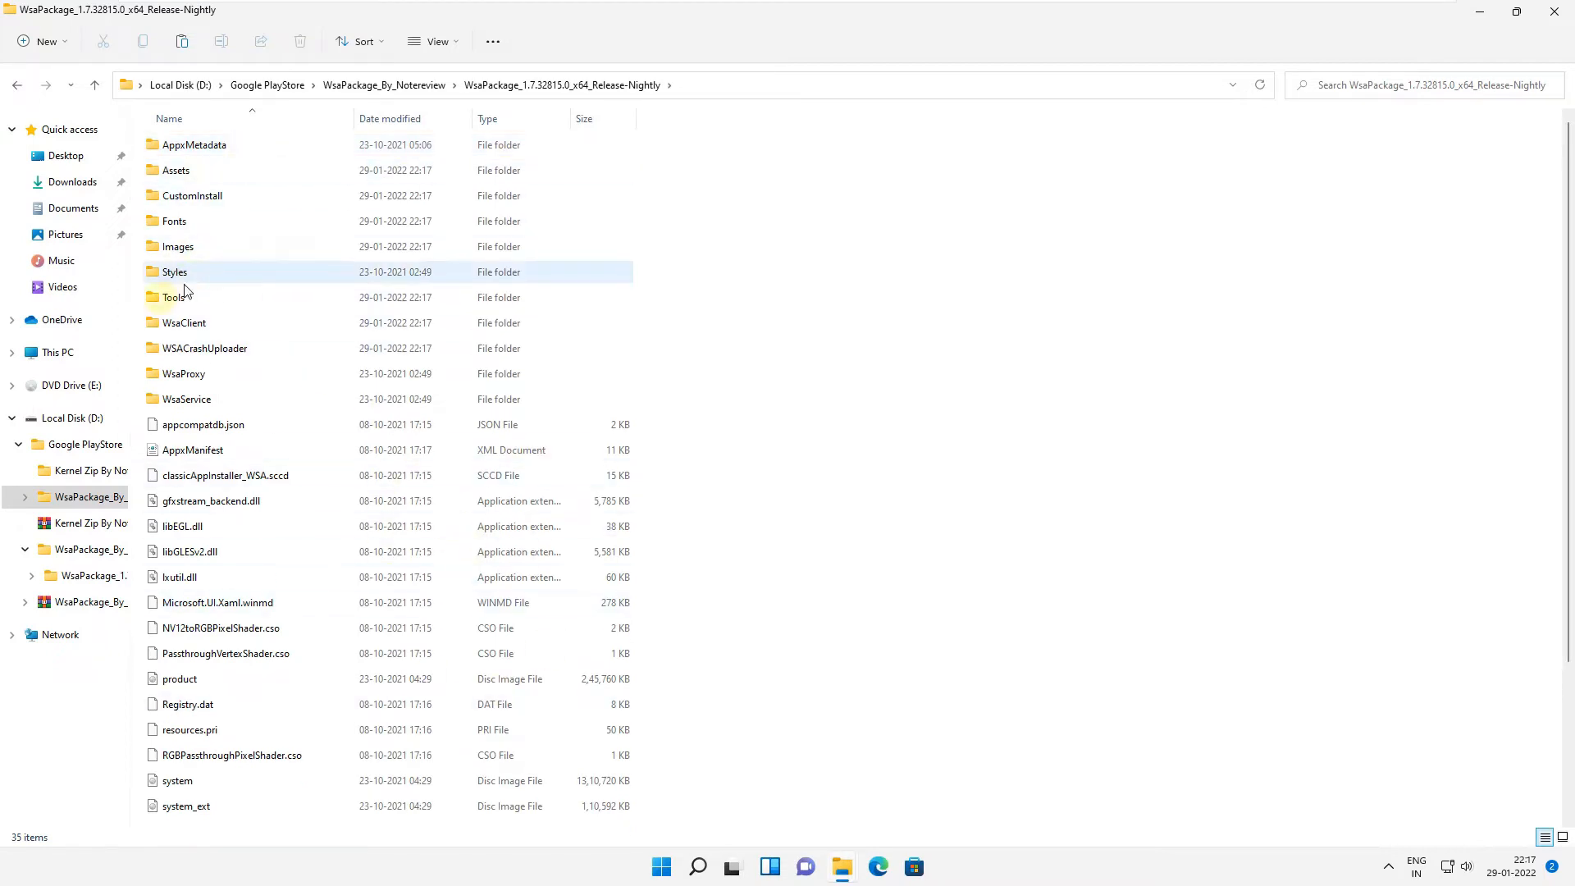
{"action": "double_click", "coordinate": [220, 298]}
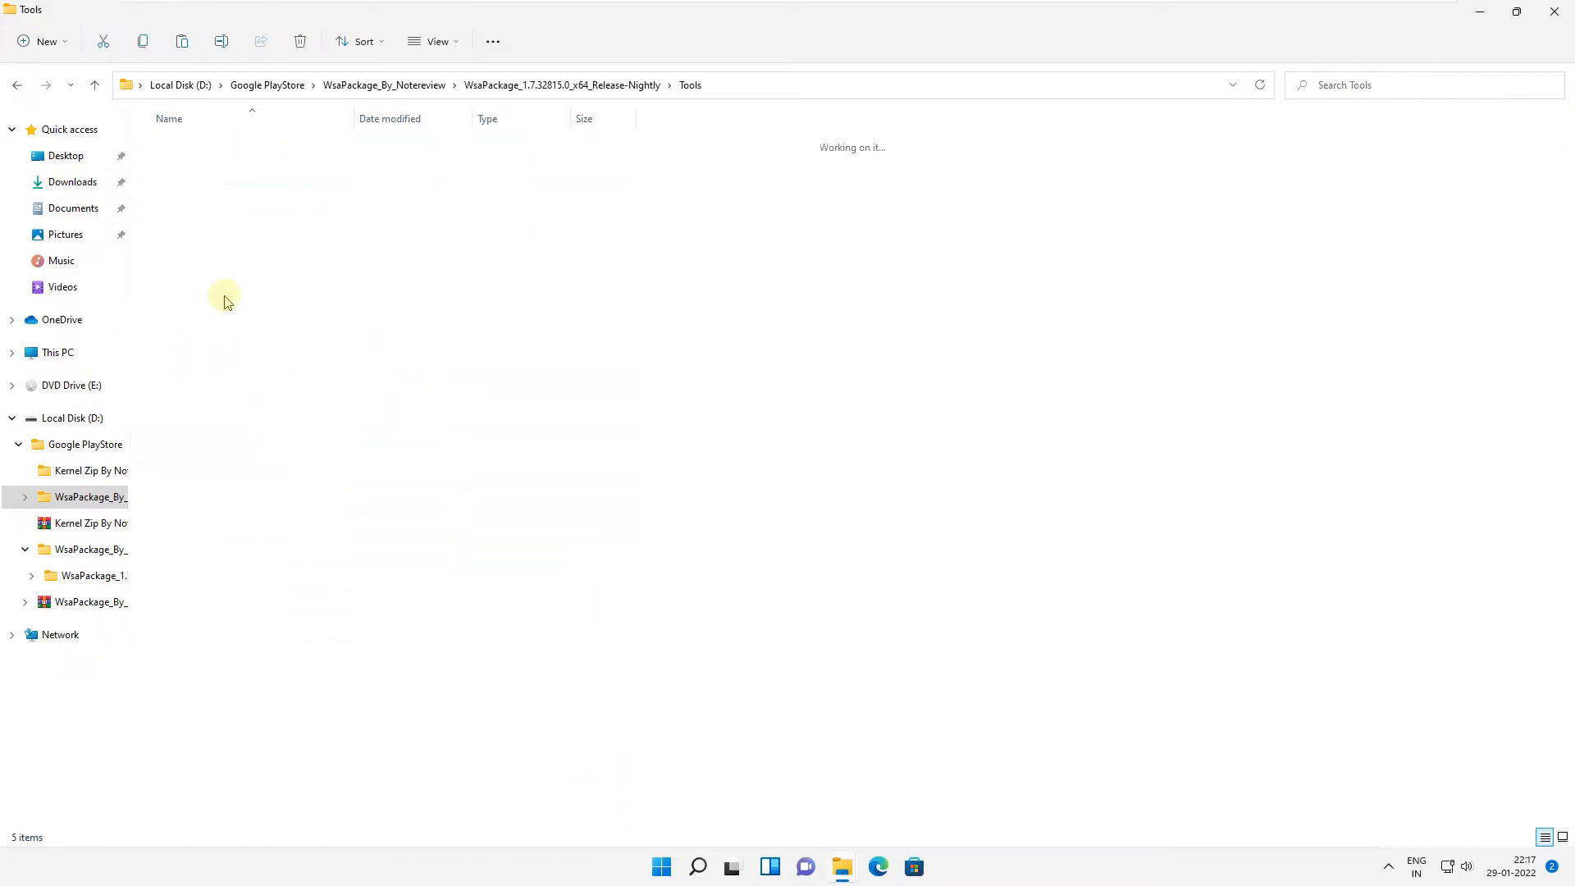
{"action": "right_click", "coordinate": [266, 307]}
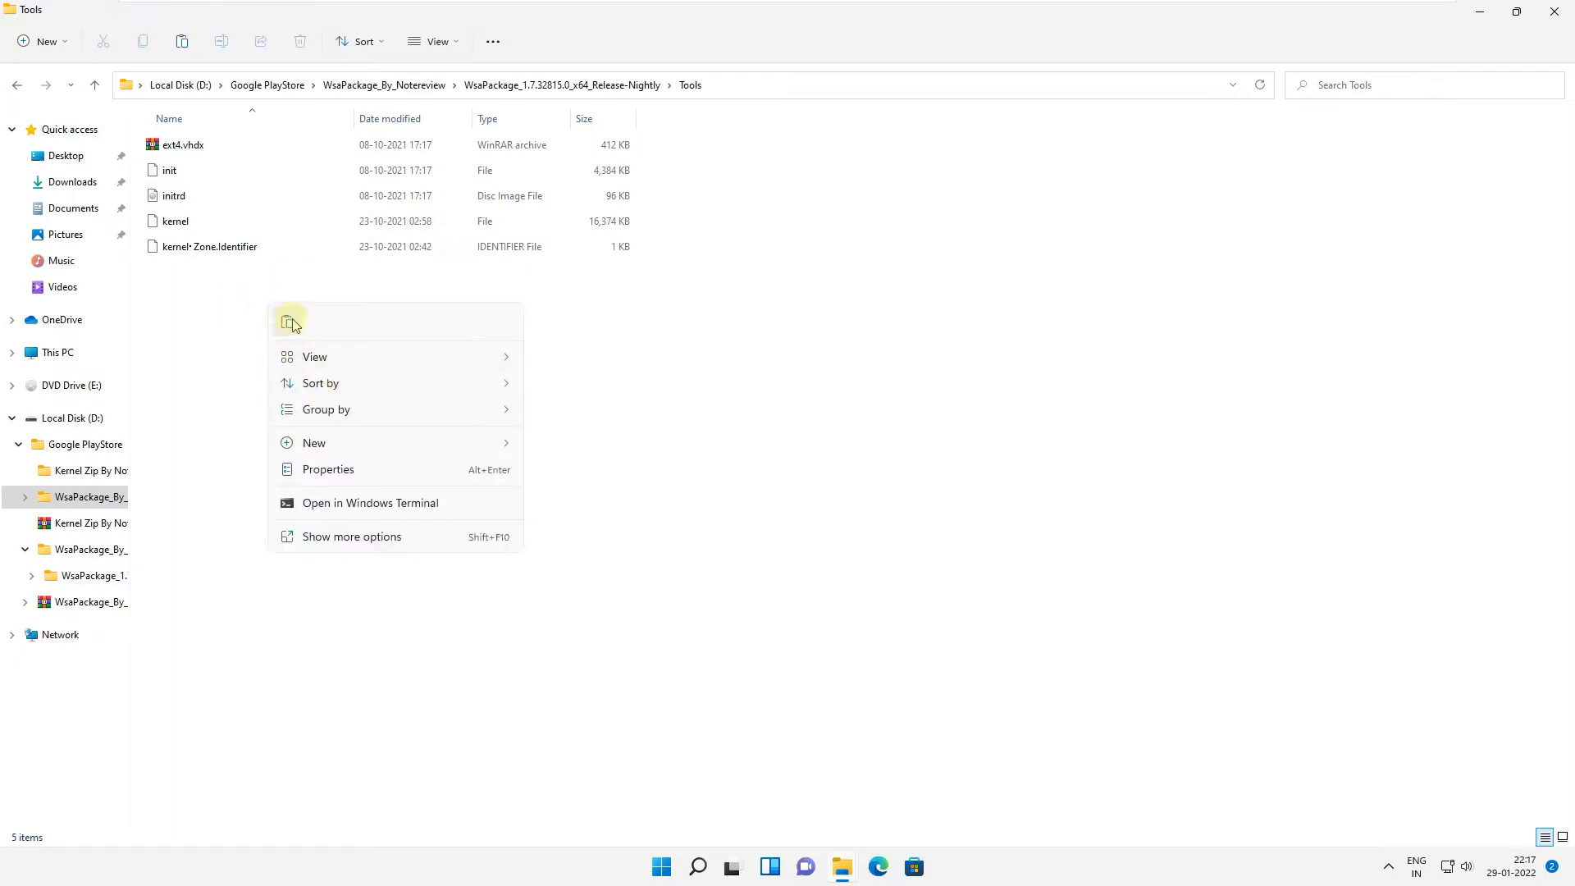
{"action": "left_click", "coordinate": [289, 323]}
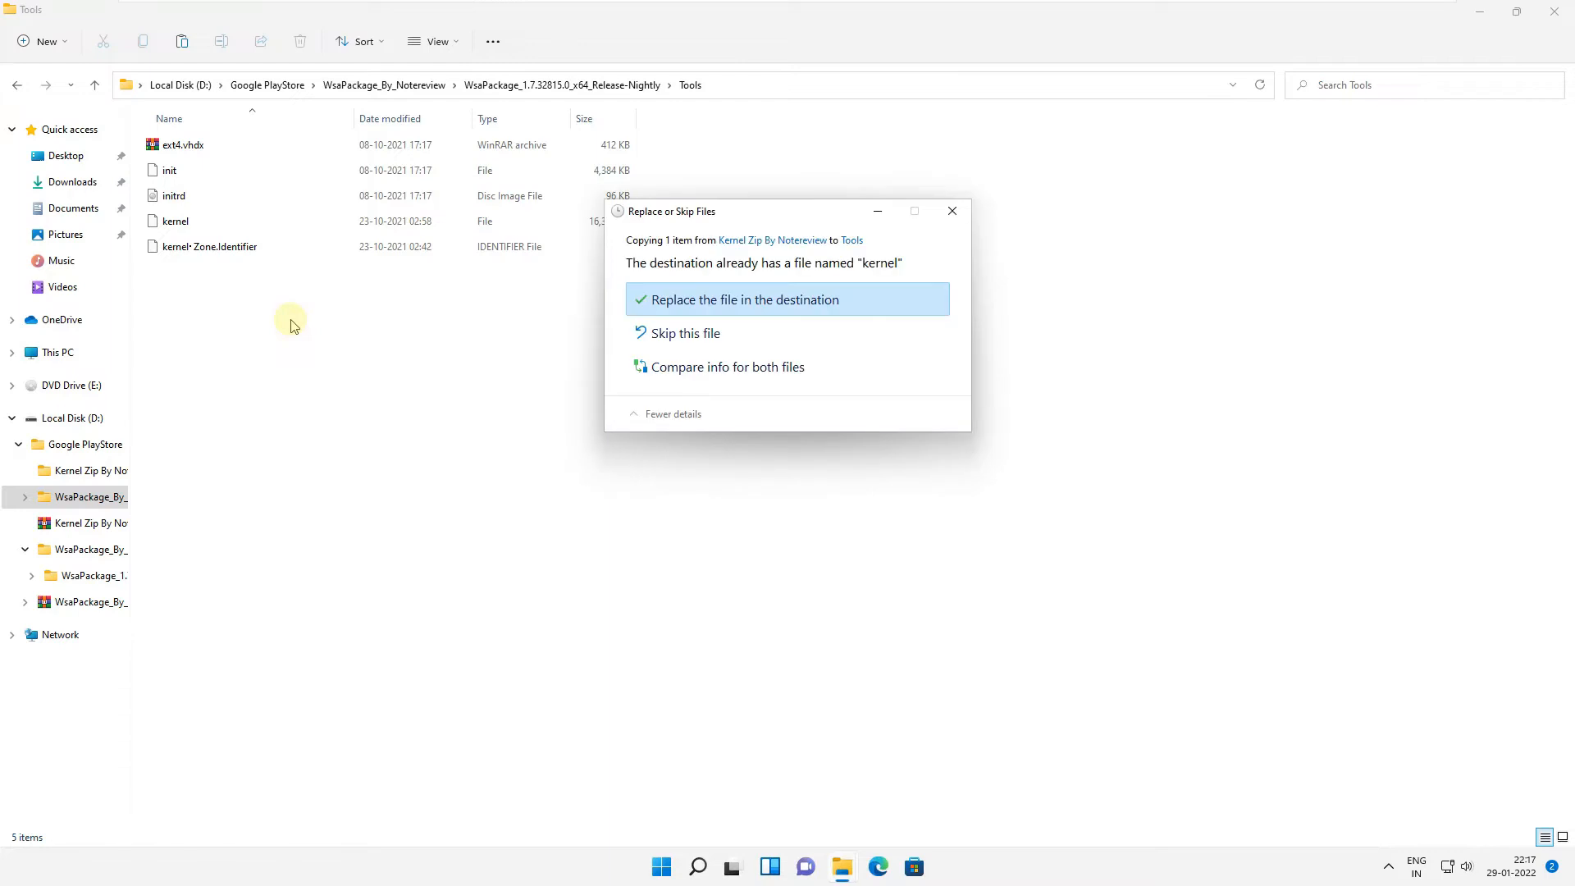
{"action": "left_click", "coordinate": [695, 300]}
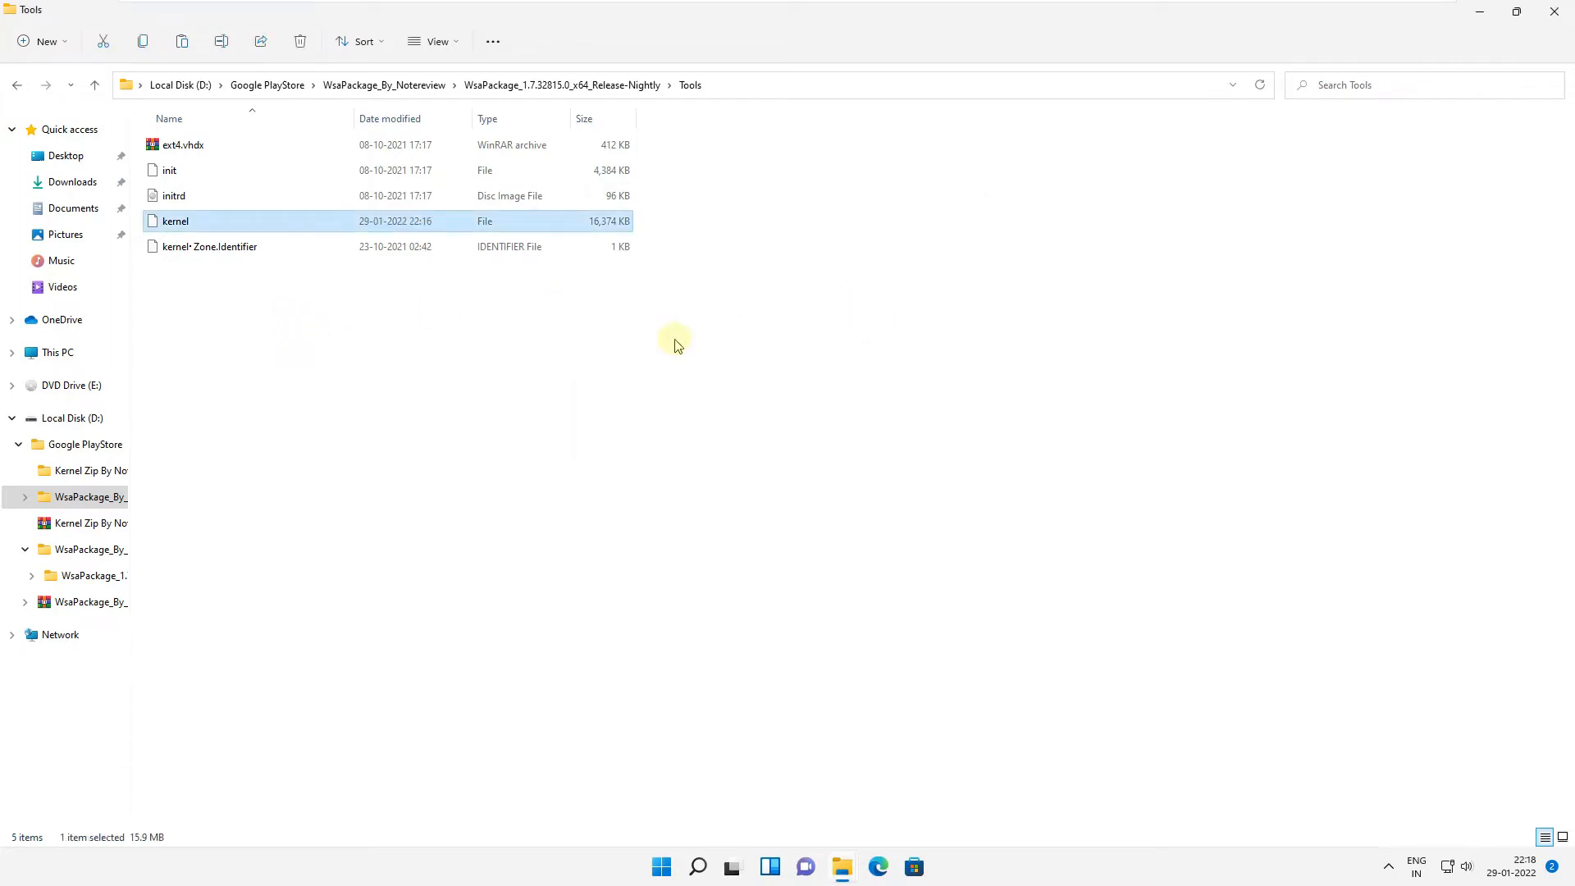
{"action": "left_click", "coordinate": [676, 343]}
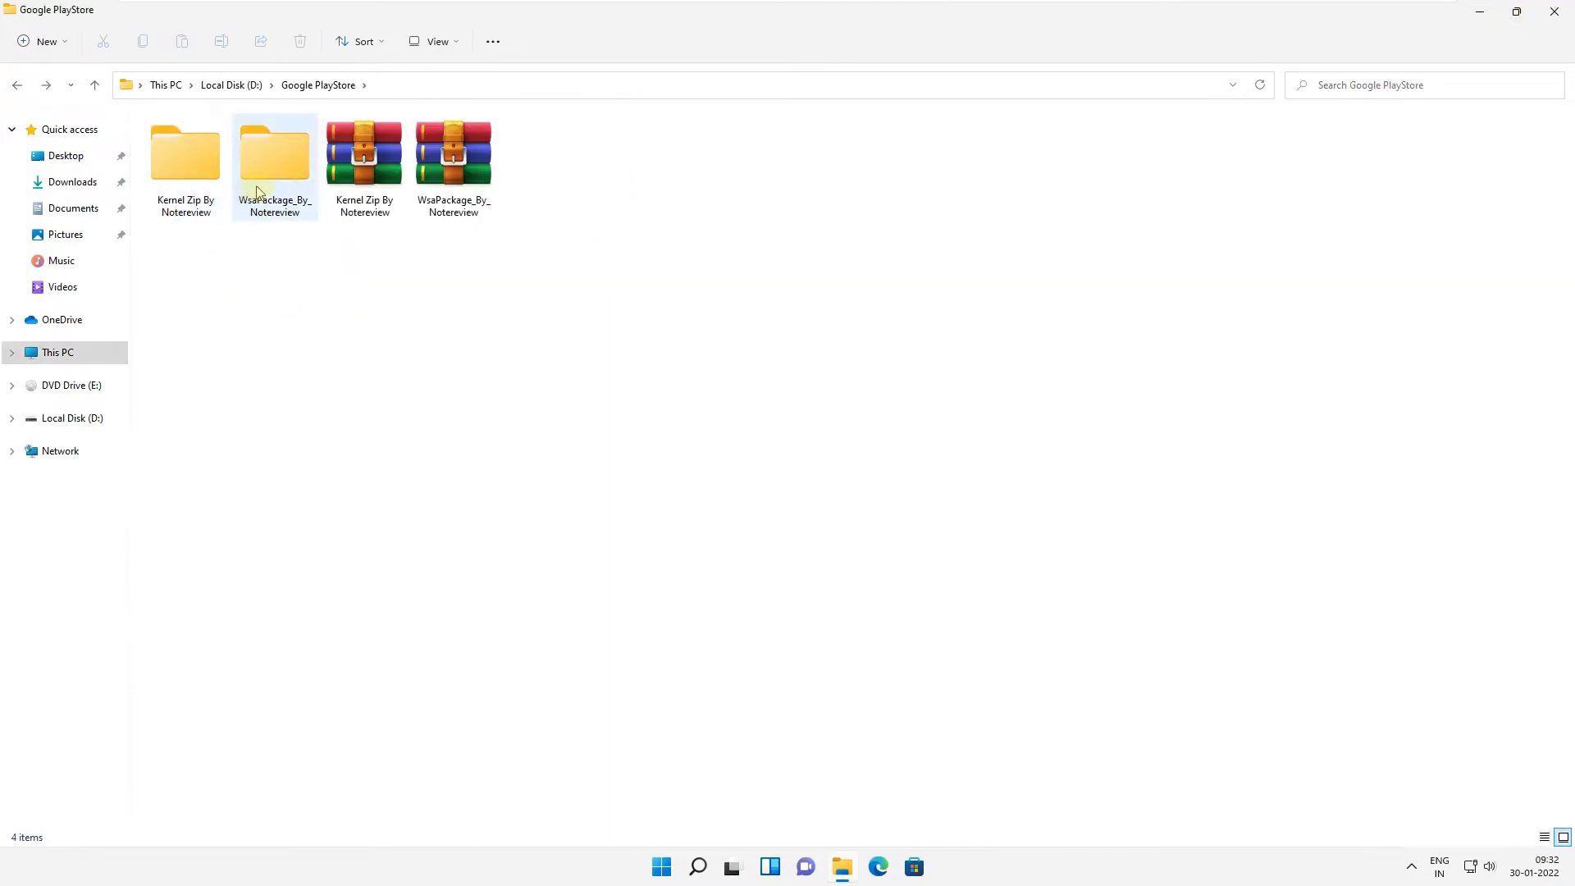
- Open the extracted WSA package folder containing AppxManifest, copy its full folder path, and minimize File Explorer
{"action": "left_click", "coordinate": [274, 171]}
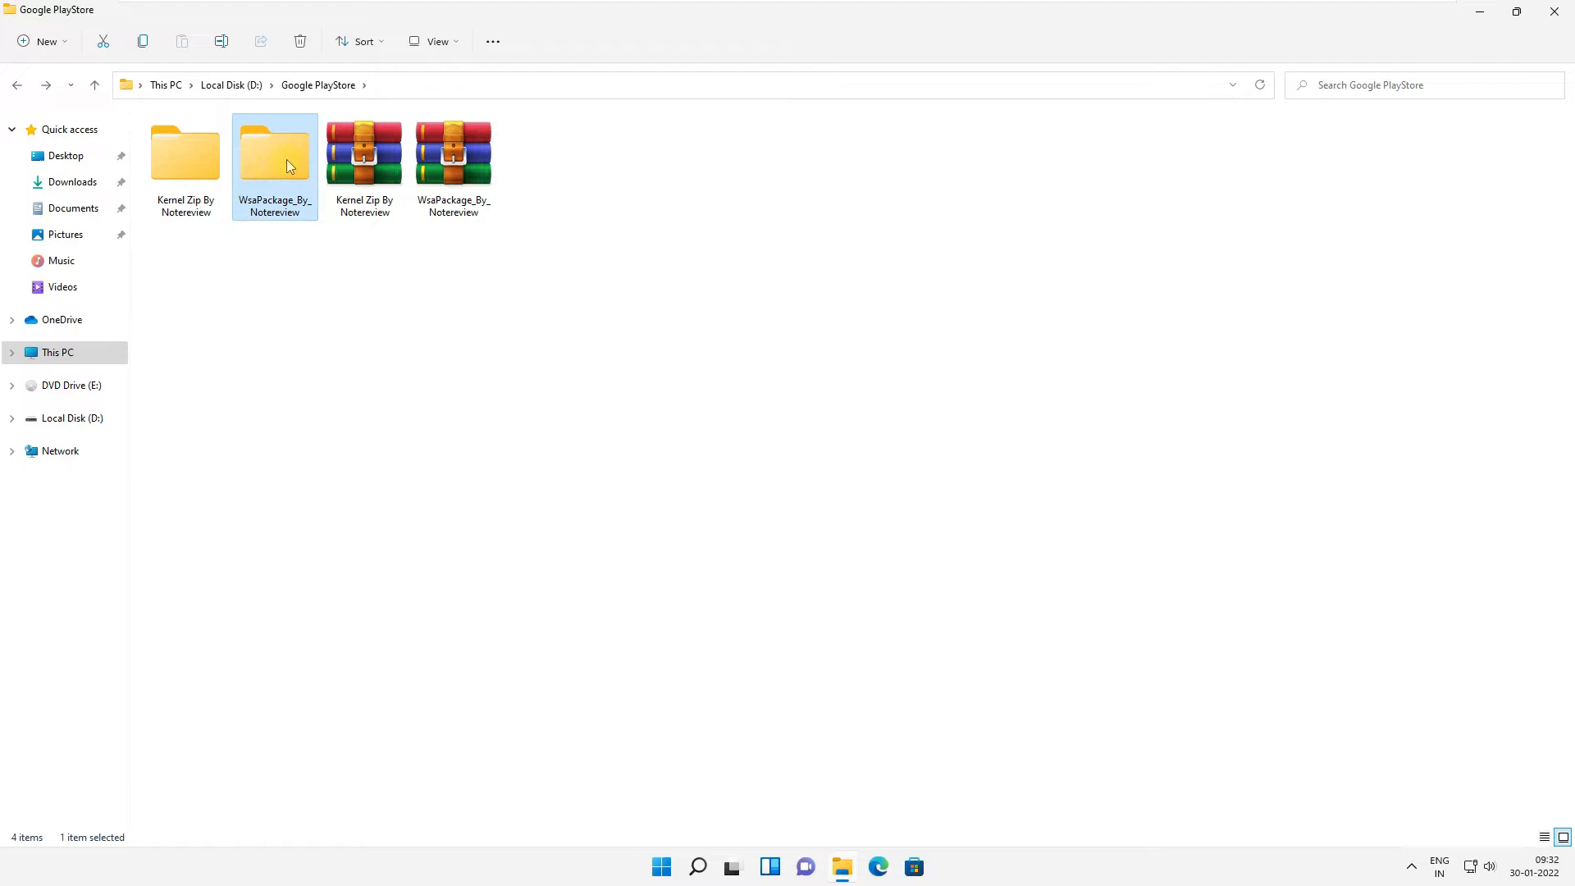
{"action": "double_click", "coordinate": [287, 159]}
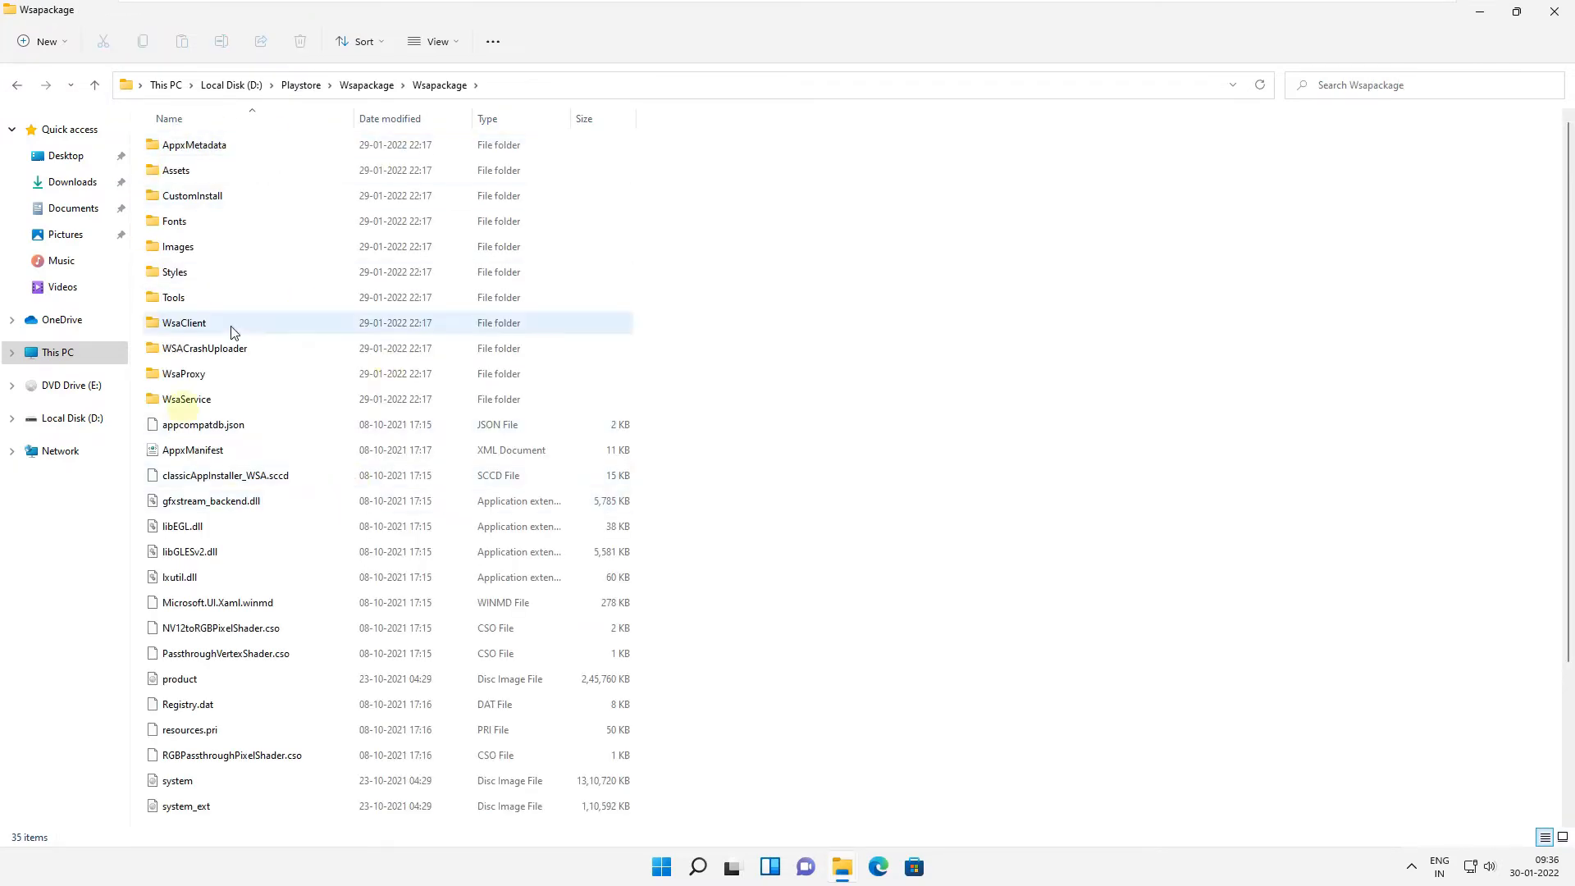
{"action": "left_click", "coordinate": [503, 84]}
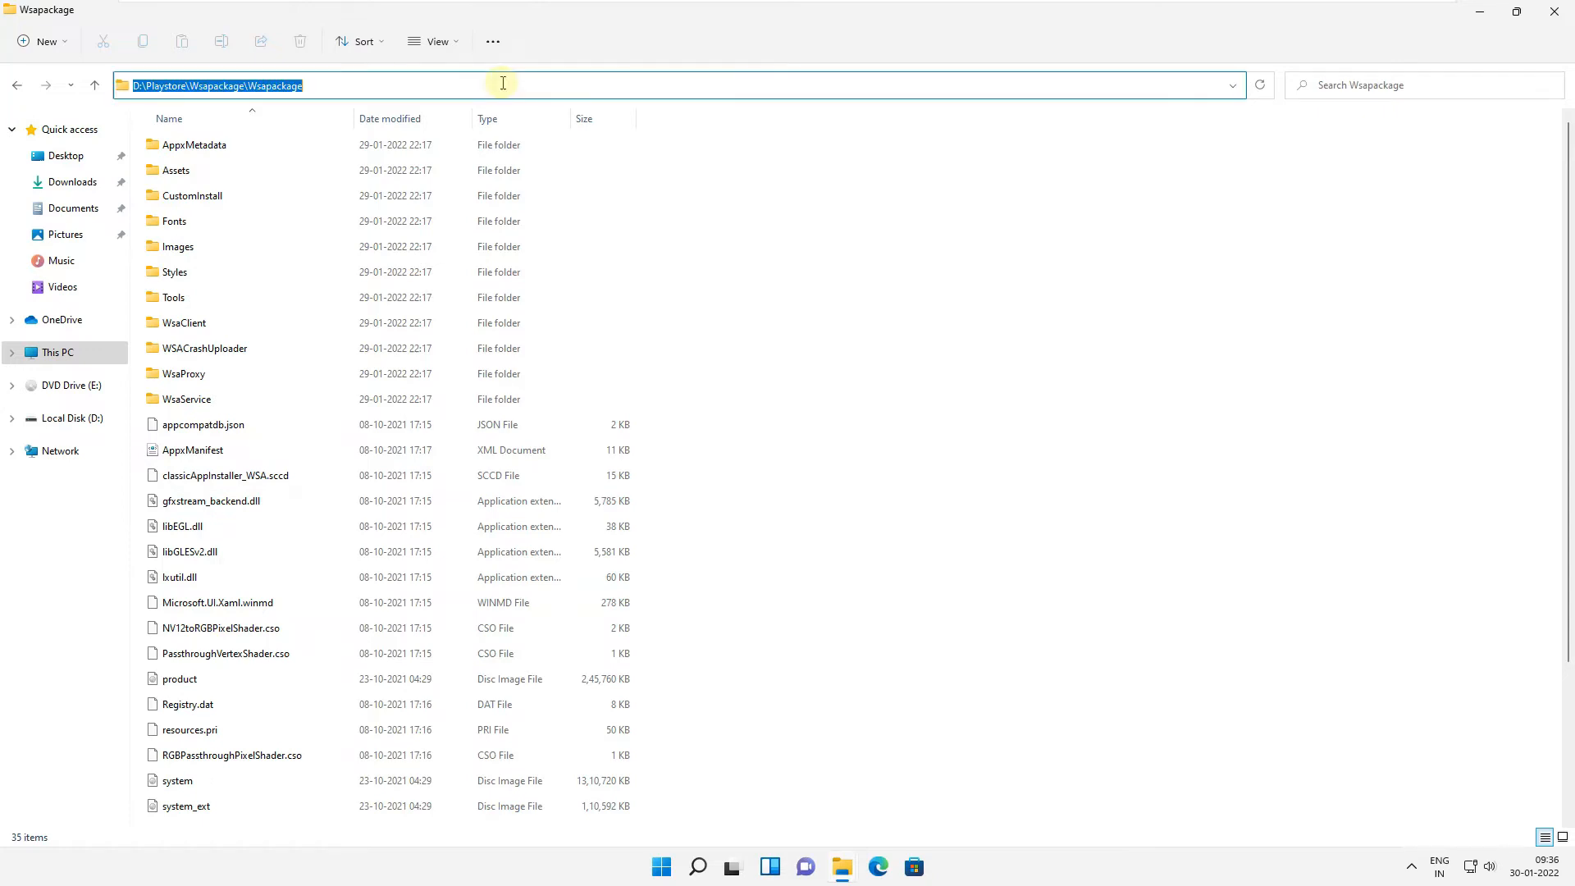
{"action": "right_click", "coordinate": [213, 88]}
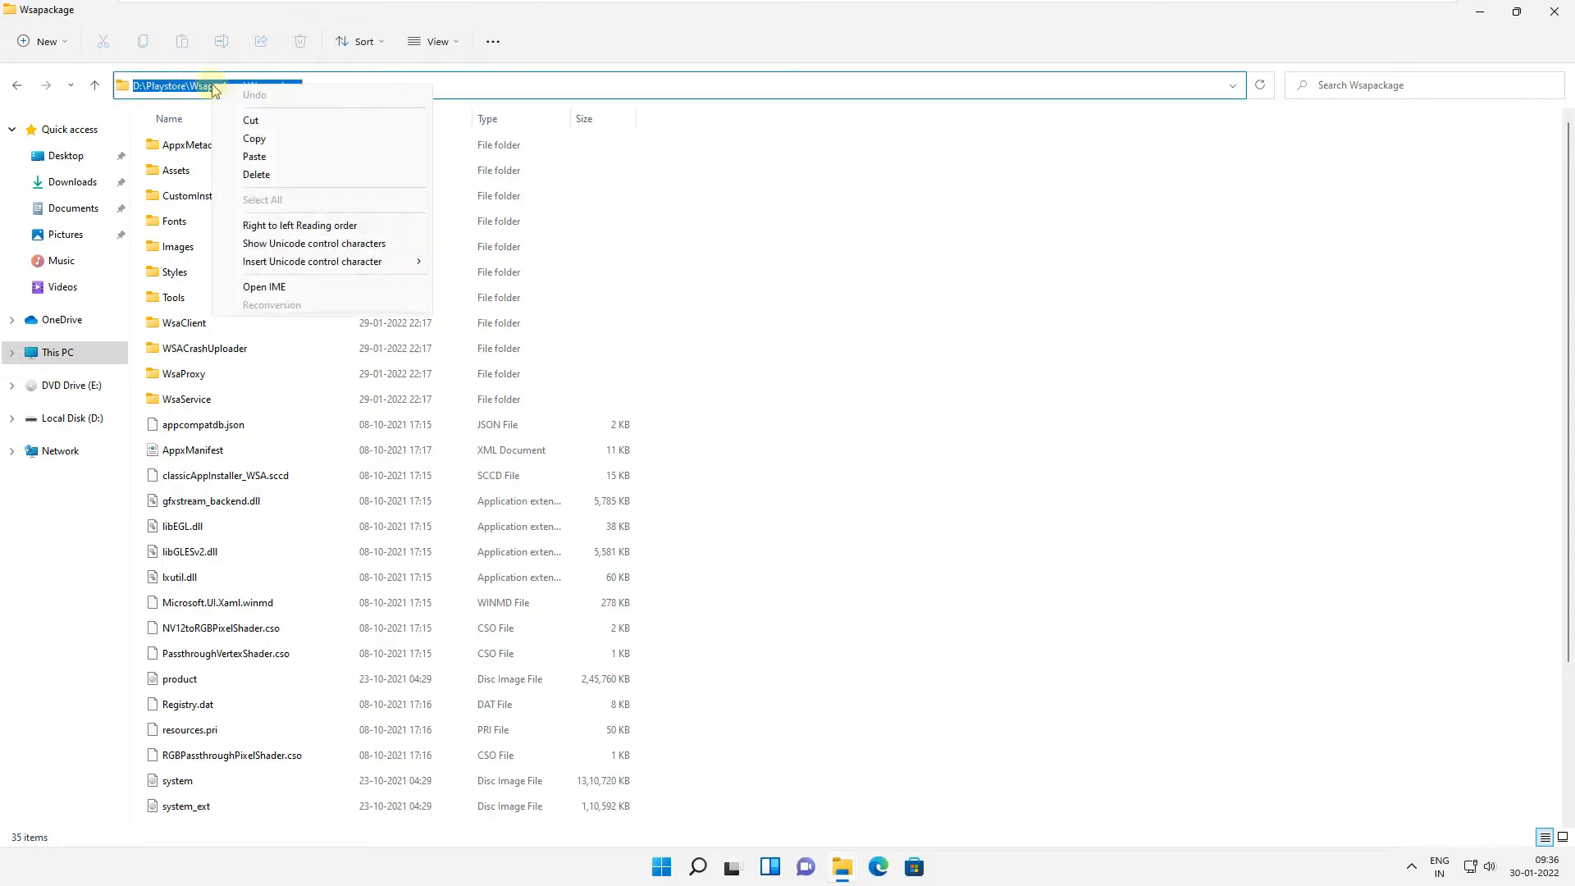
{"action": "left_click", "coordinate": [255, 139]}
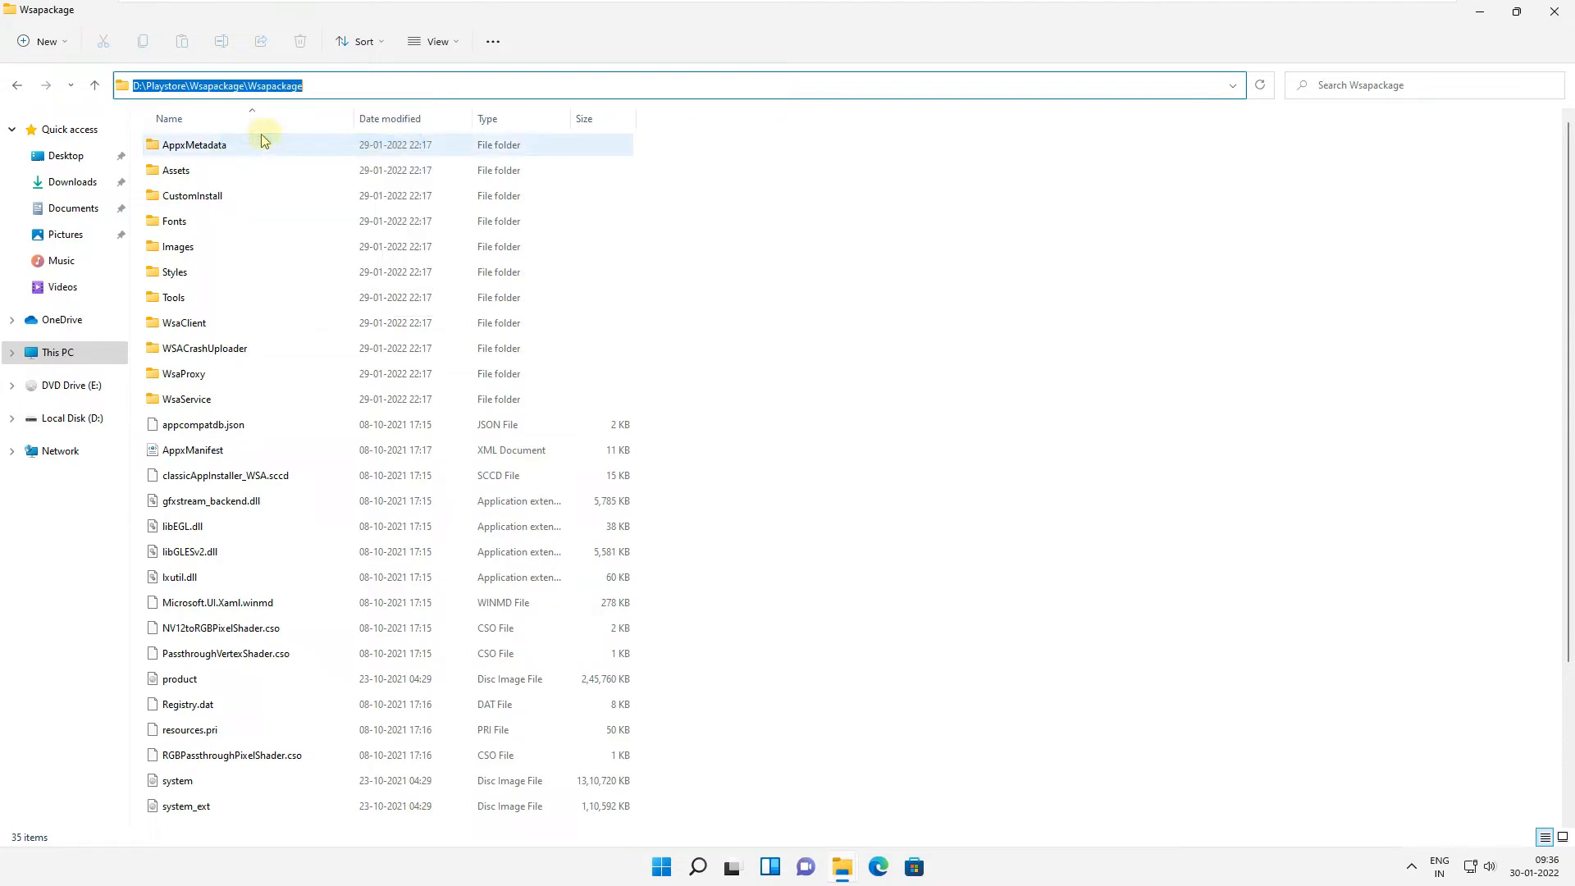
{"action": "left_click", "coordinate": [1484, 14]}
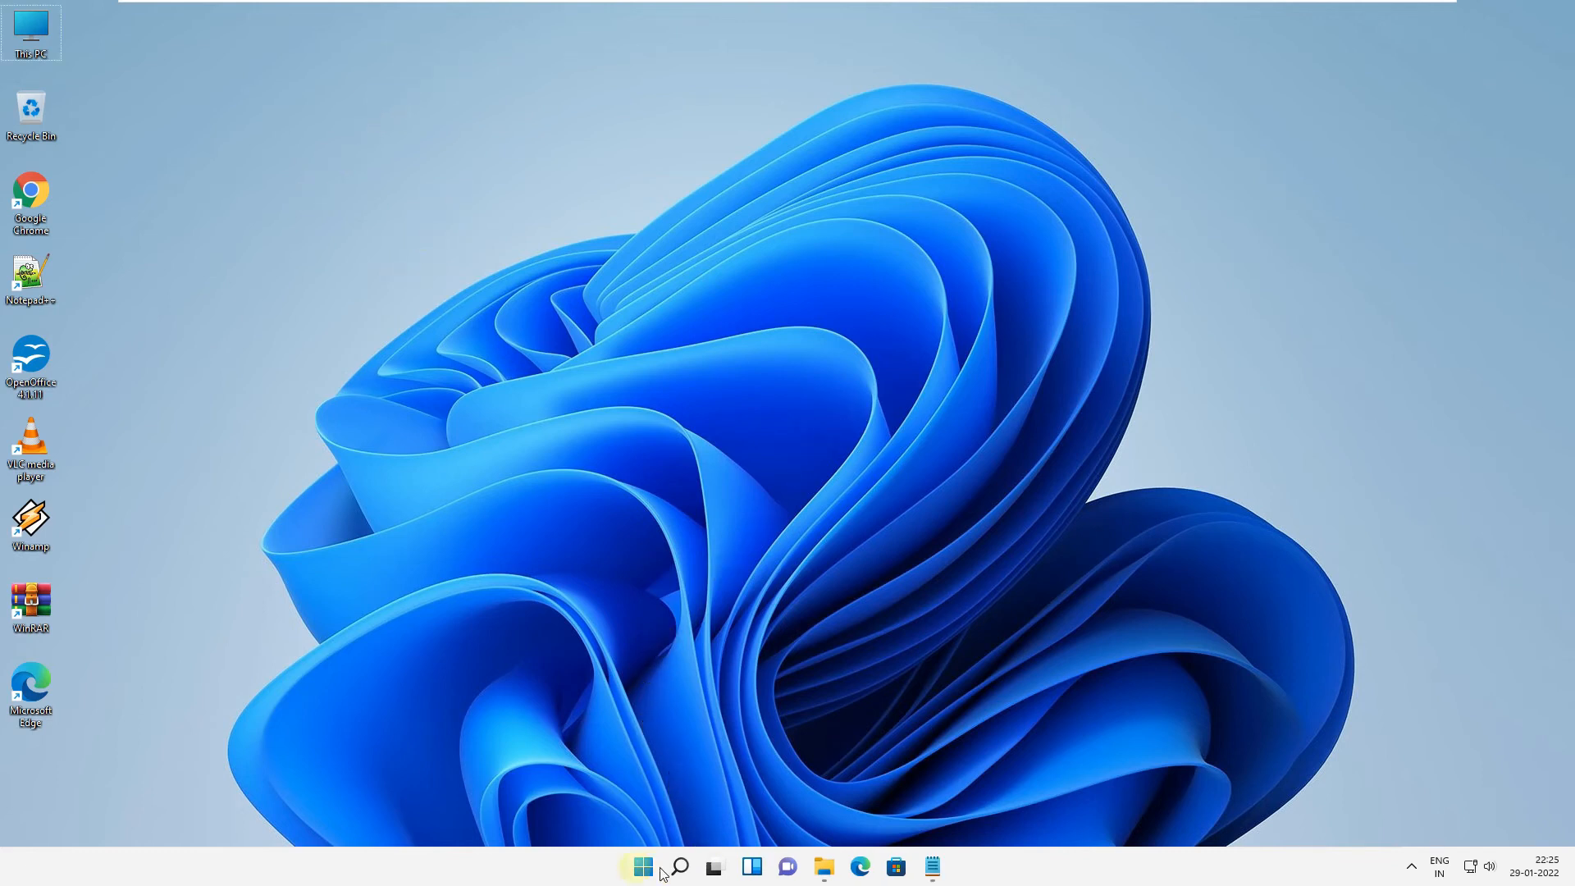
- Turn on Developer Mode in the For developers section of the Windows privacy and security settings
{"action": "left_click", "coordinate": [643, 866]}
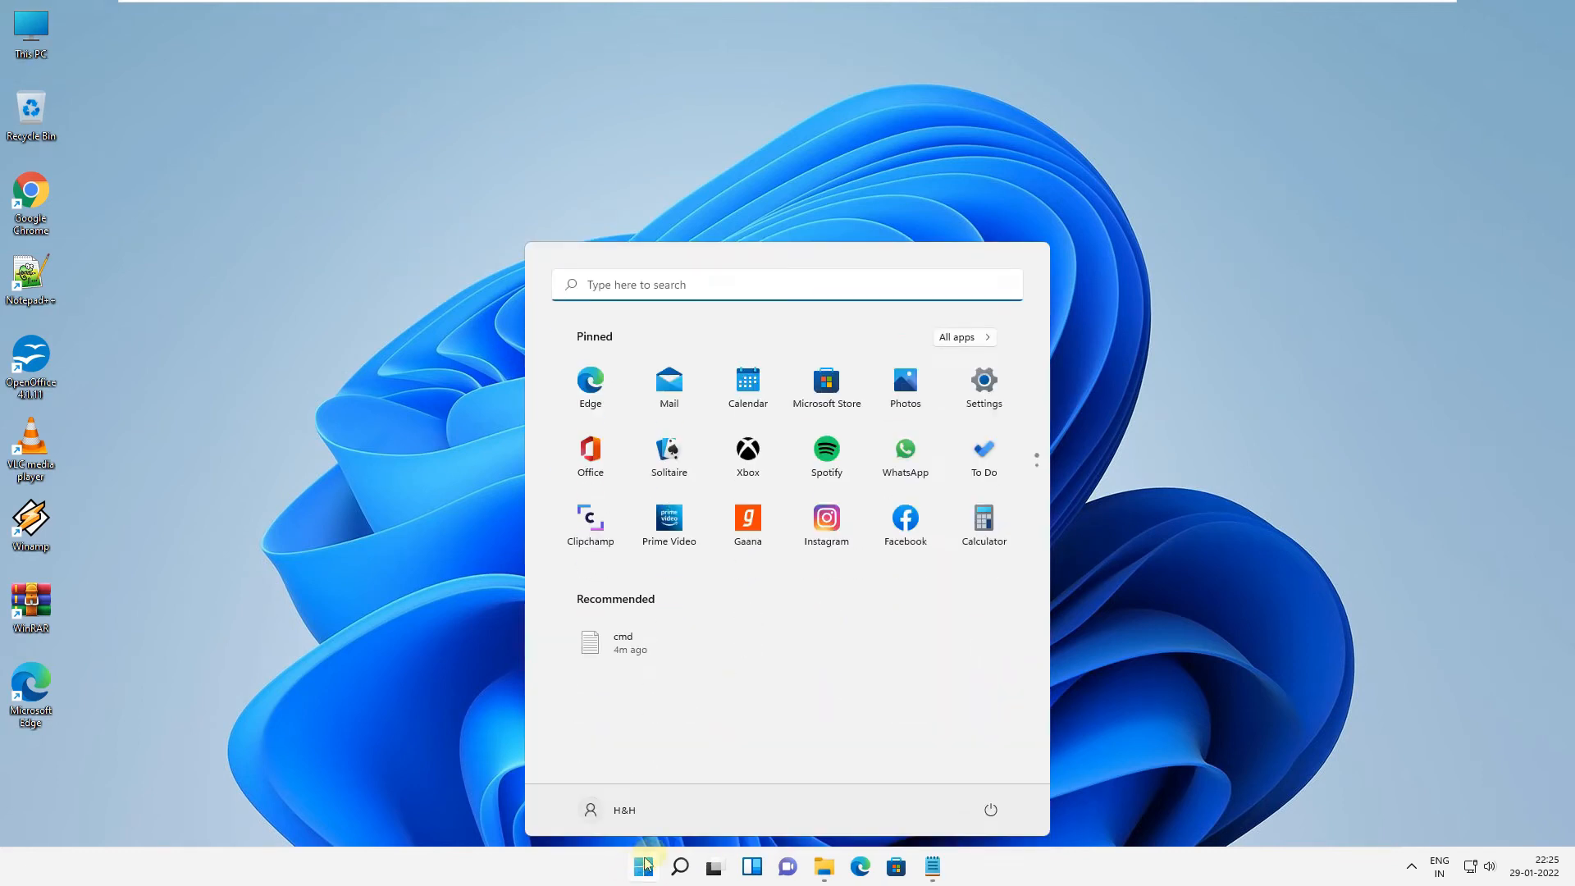
{"action": "left_click", "coordinate": [972, 399]}
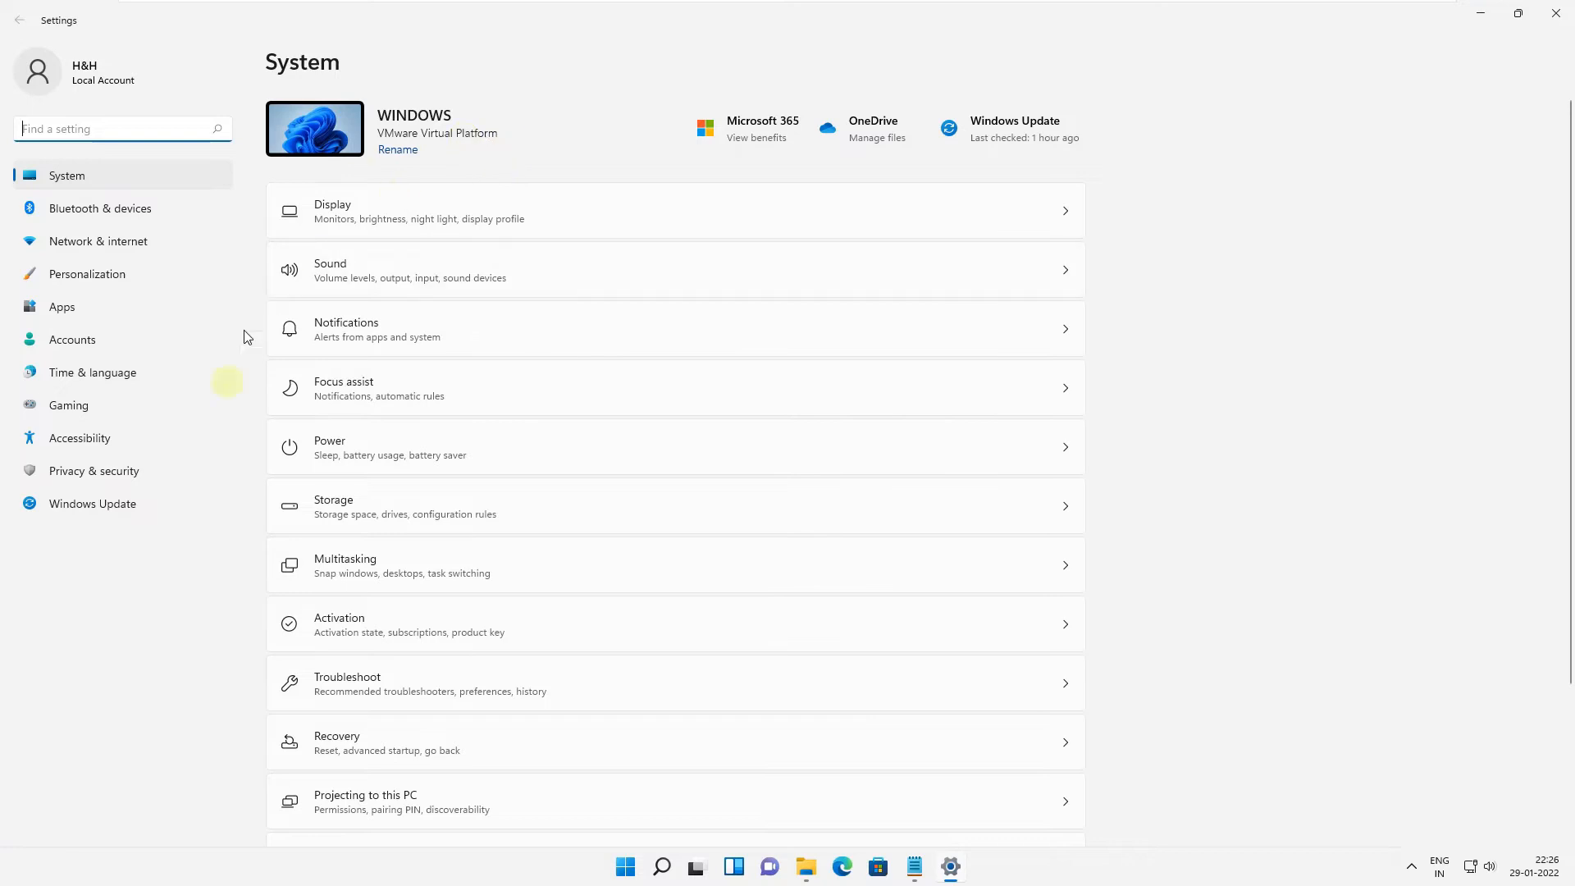
{"action": "left_click", "coordinate": [119, 472]}
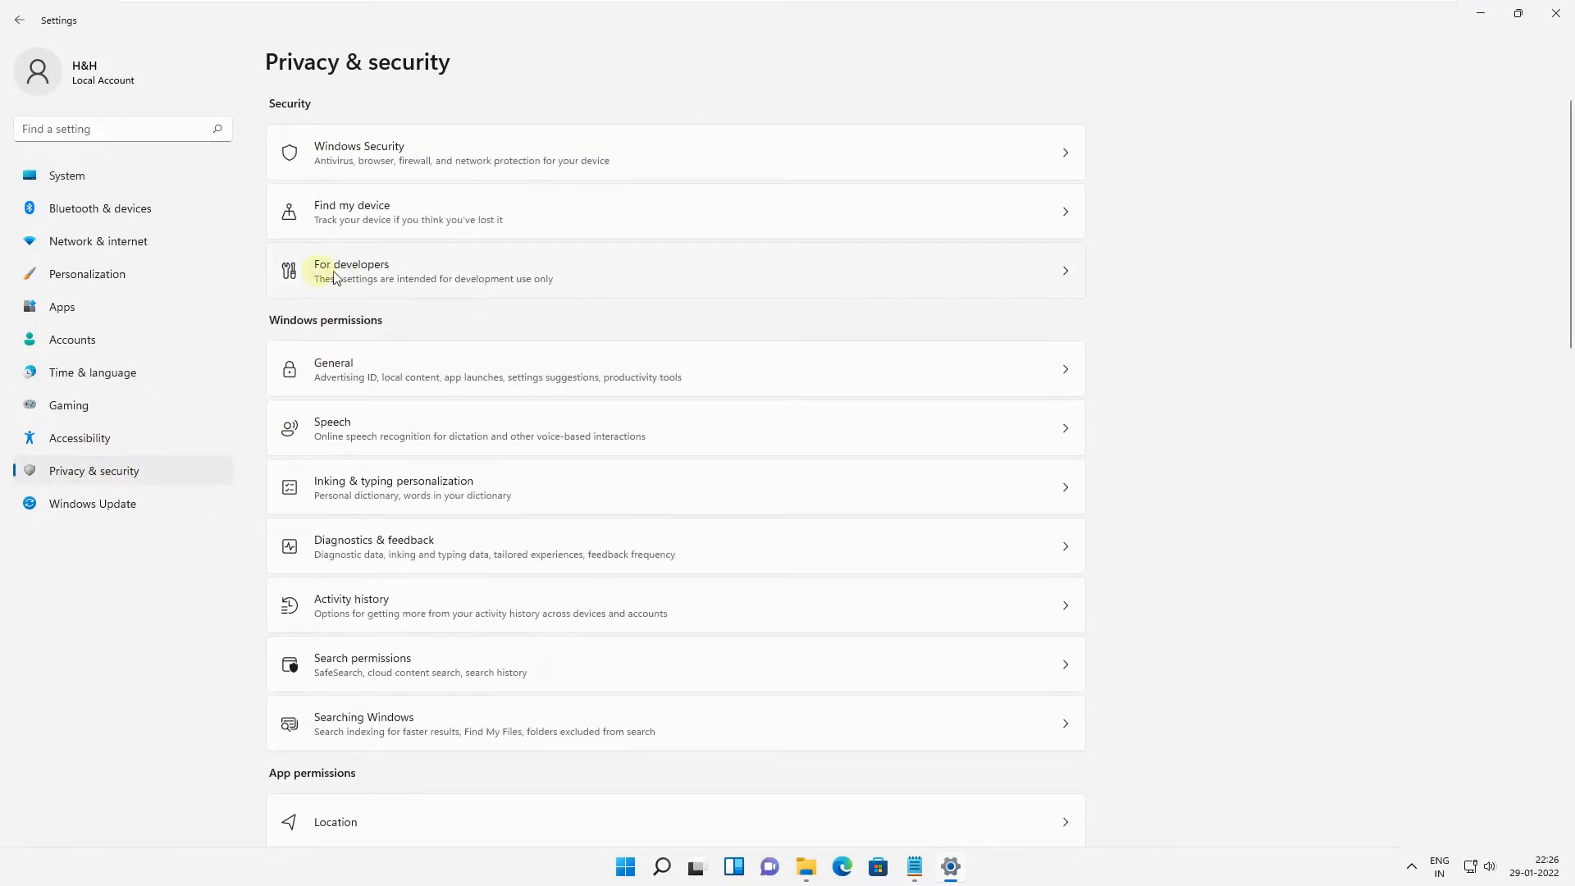
{"action": "left_click", "coordinate": [392, 273]}
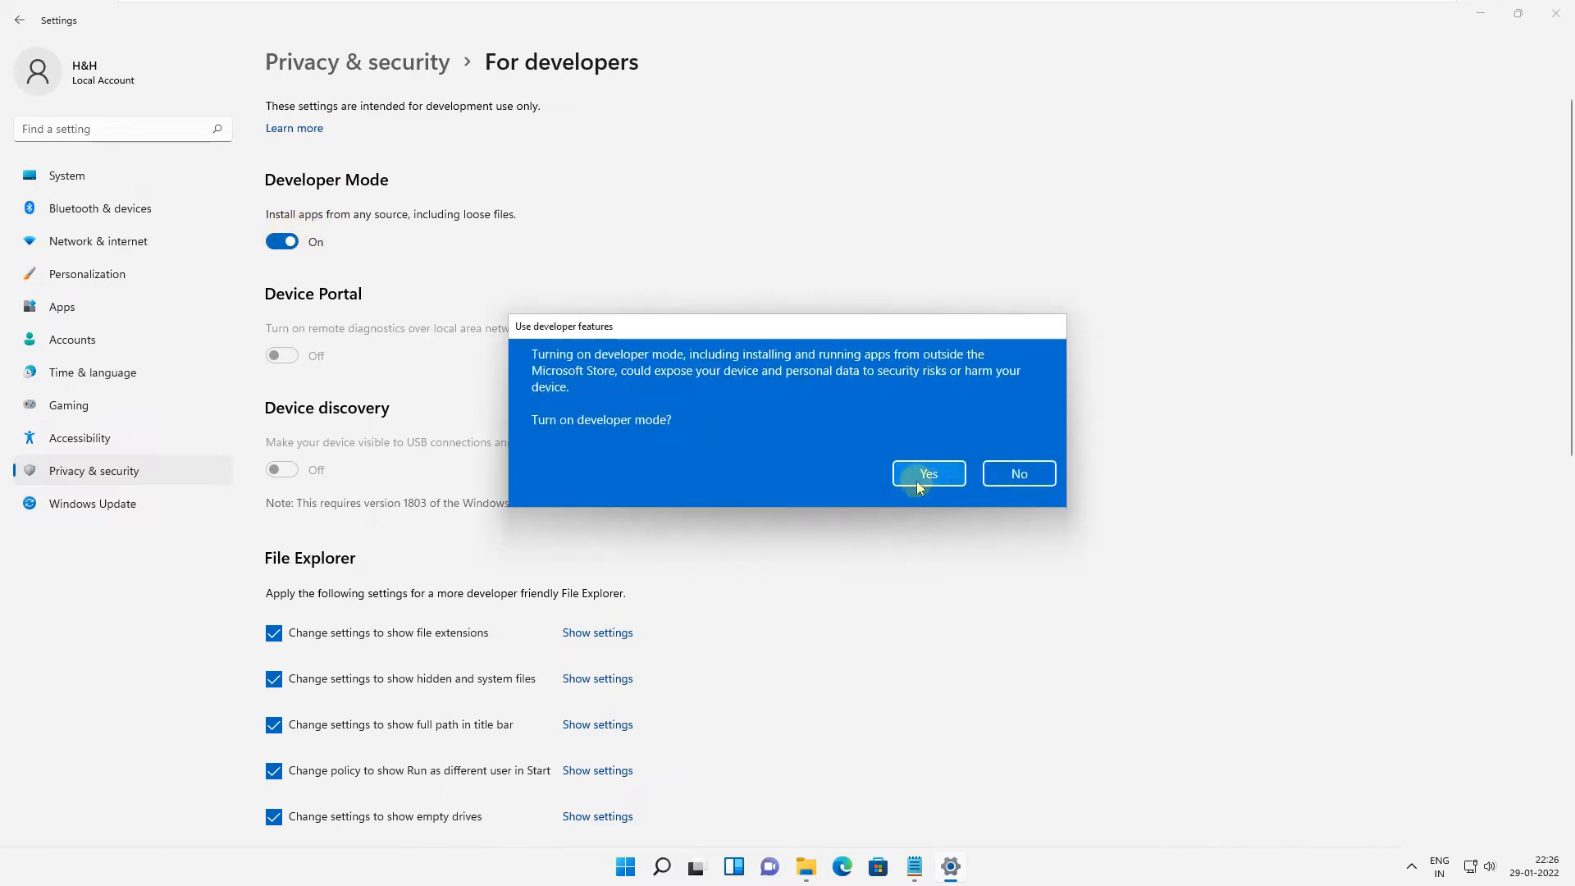
{"action": "left_click", "coordinate": [910, 475]}
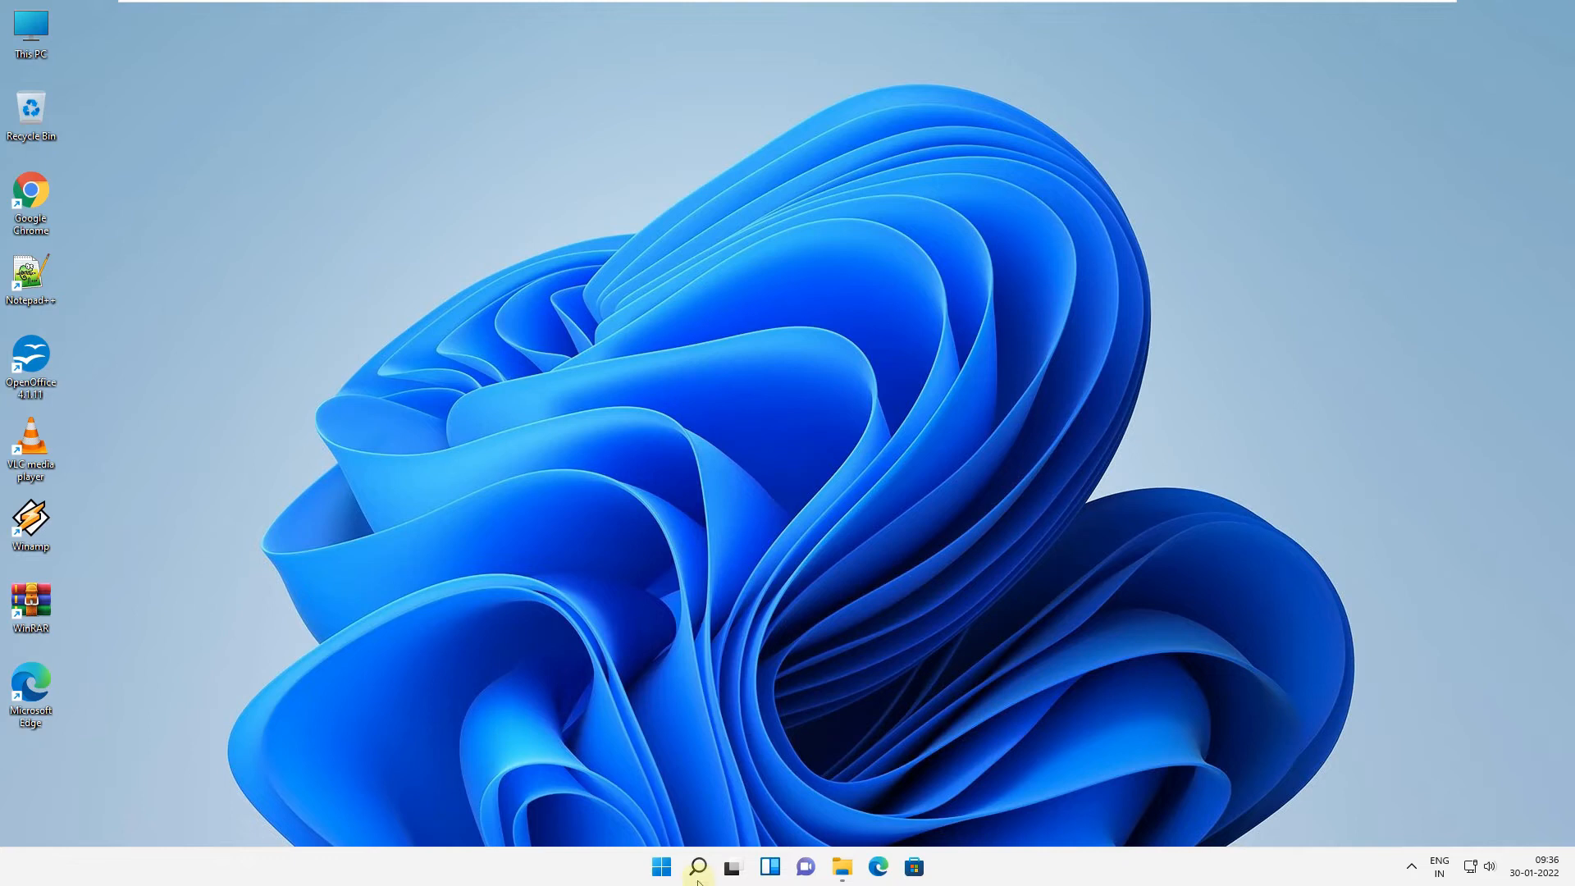
- Search Windows for "ter" and open Windows Terminal as administrator
{"action": "left_click", "coordinate": [698, 869]}
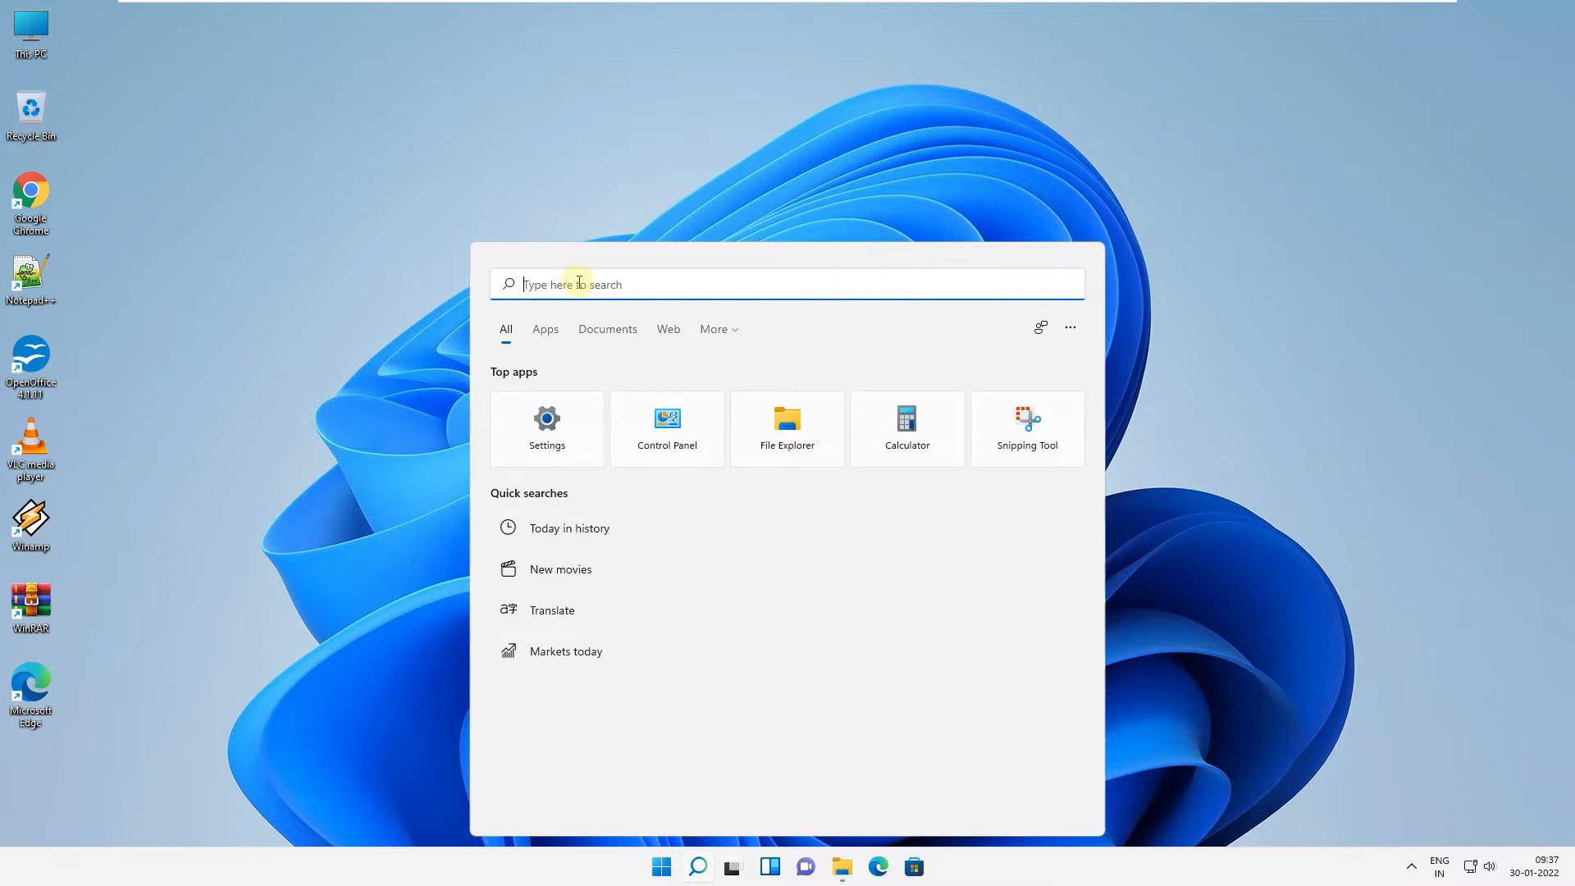
{"action": "type", "text": "ter"}
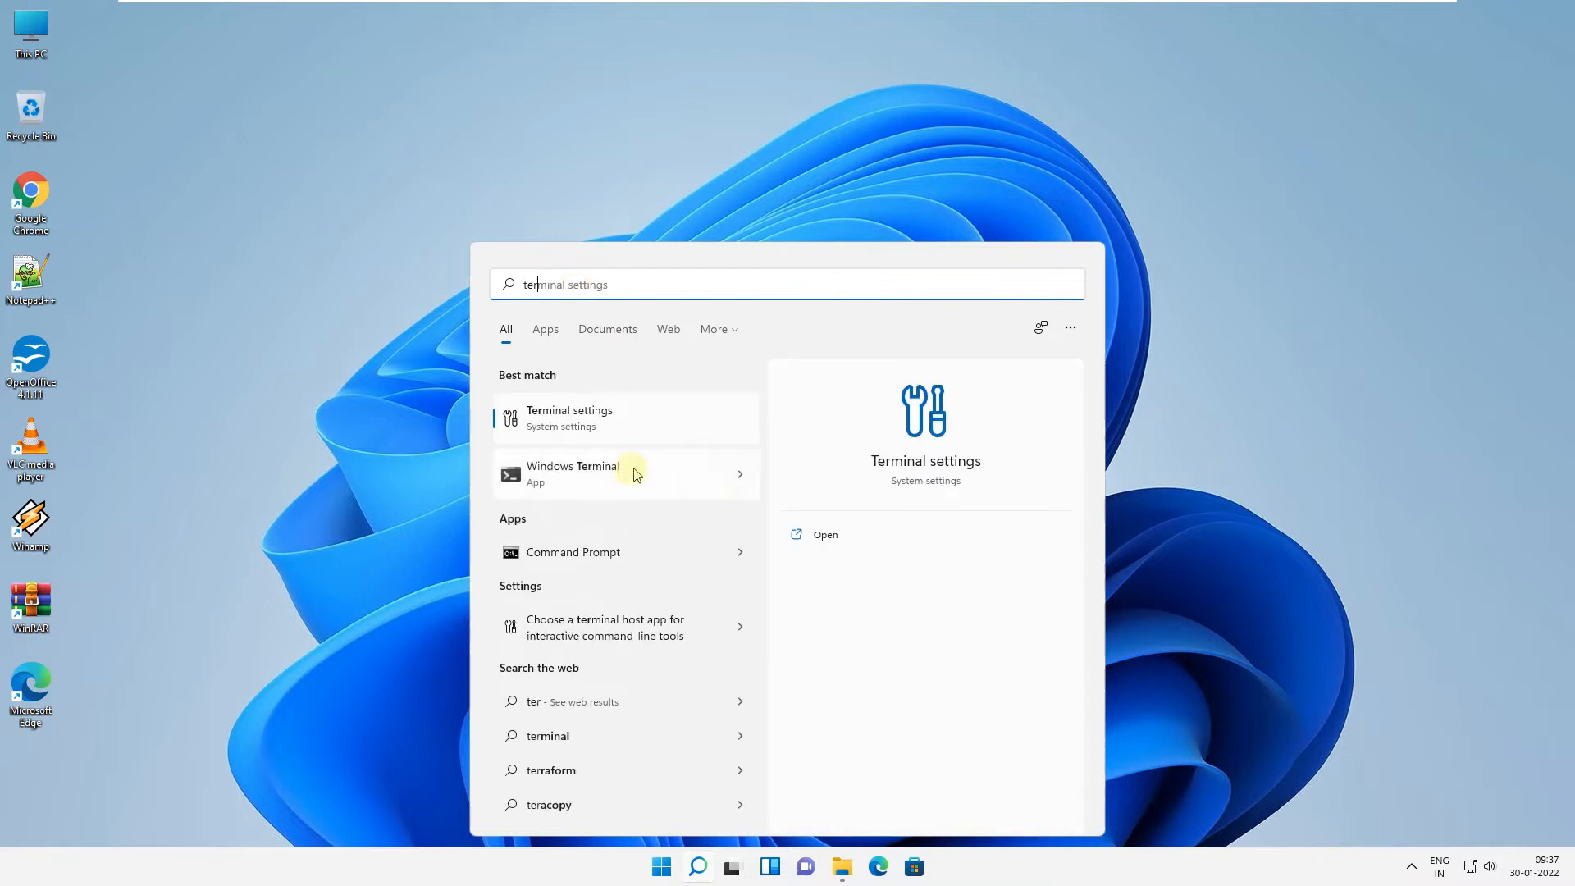
{"action": "right_click", "coordinate": [592, 478]}
{"action": "left_click", "coordinate": [645, 497]}
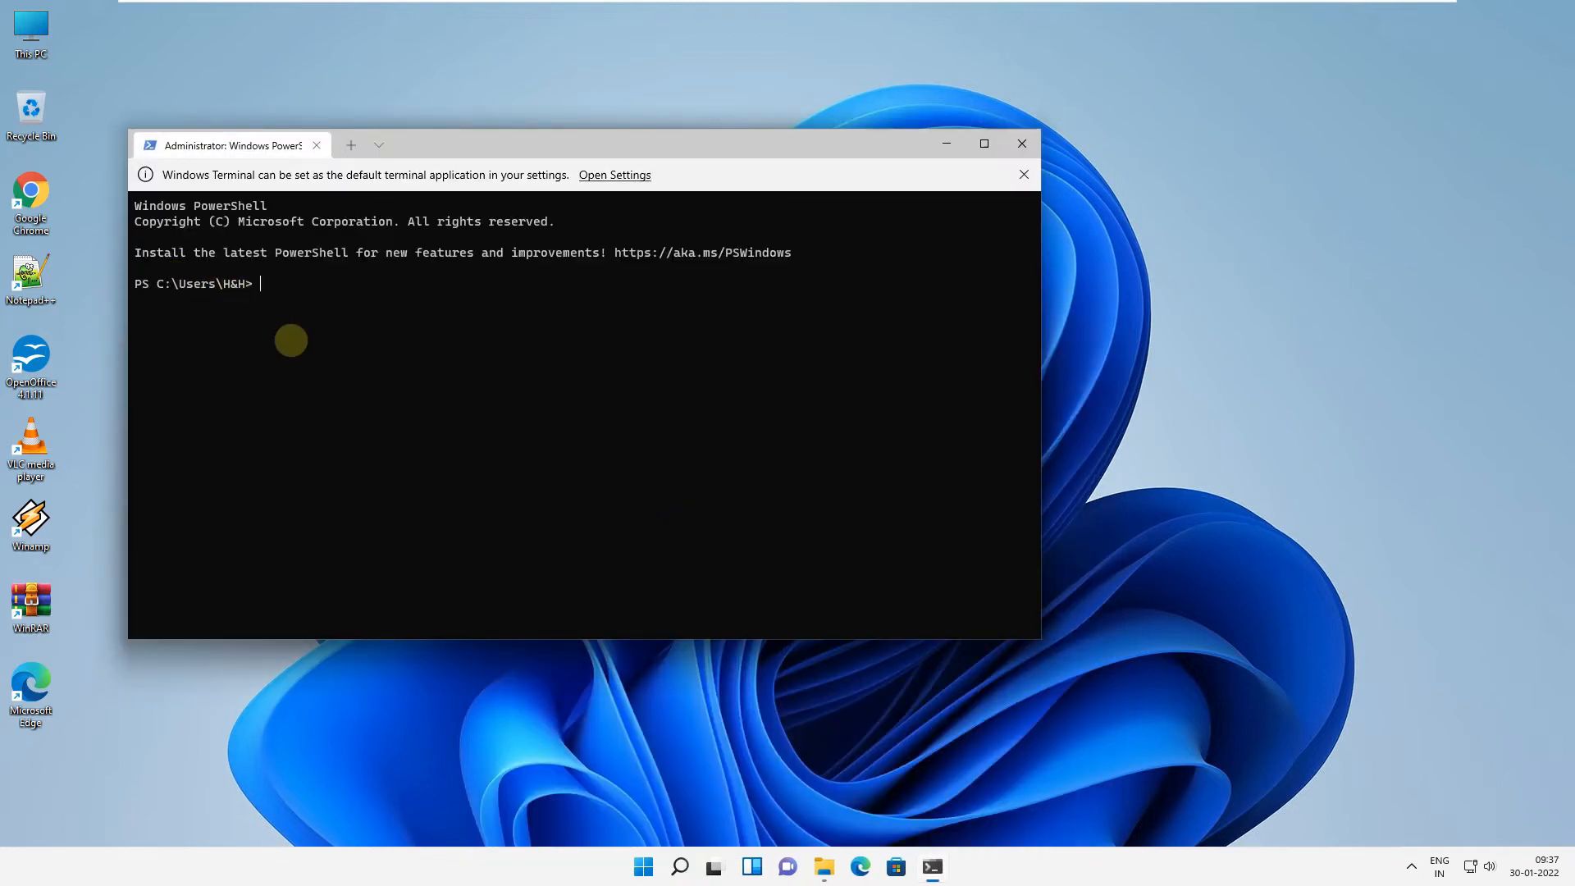
- Change the PowerShell directory with the command cd D:\Playstore\Wsapackage\Wsapackage
{"action": "key", "text": "ctrl+v"}
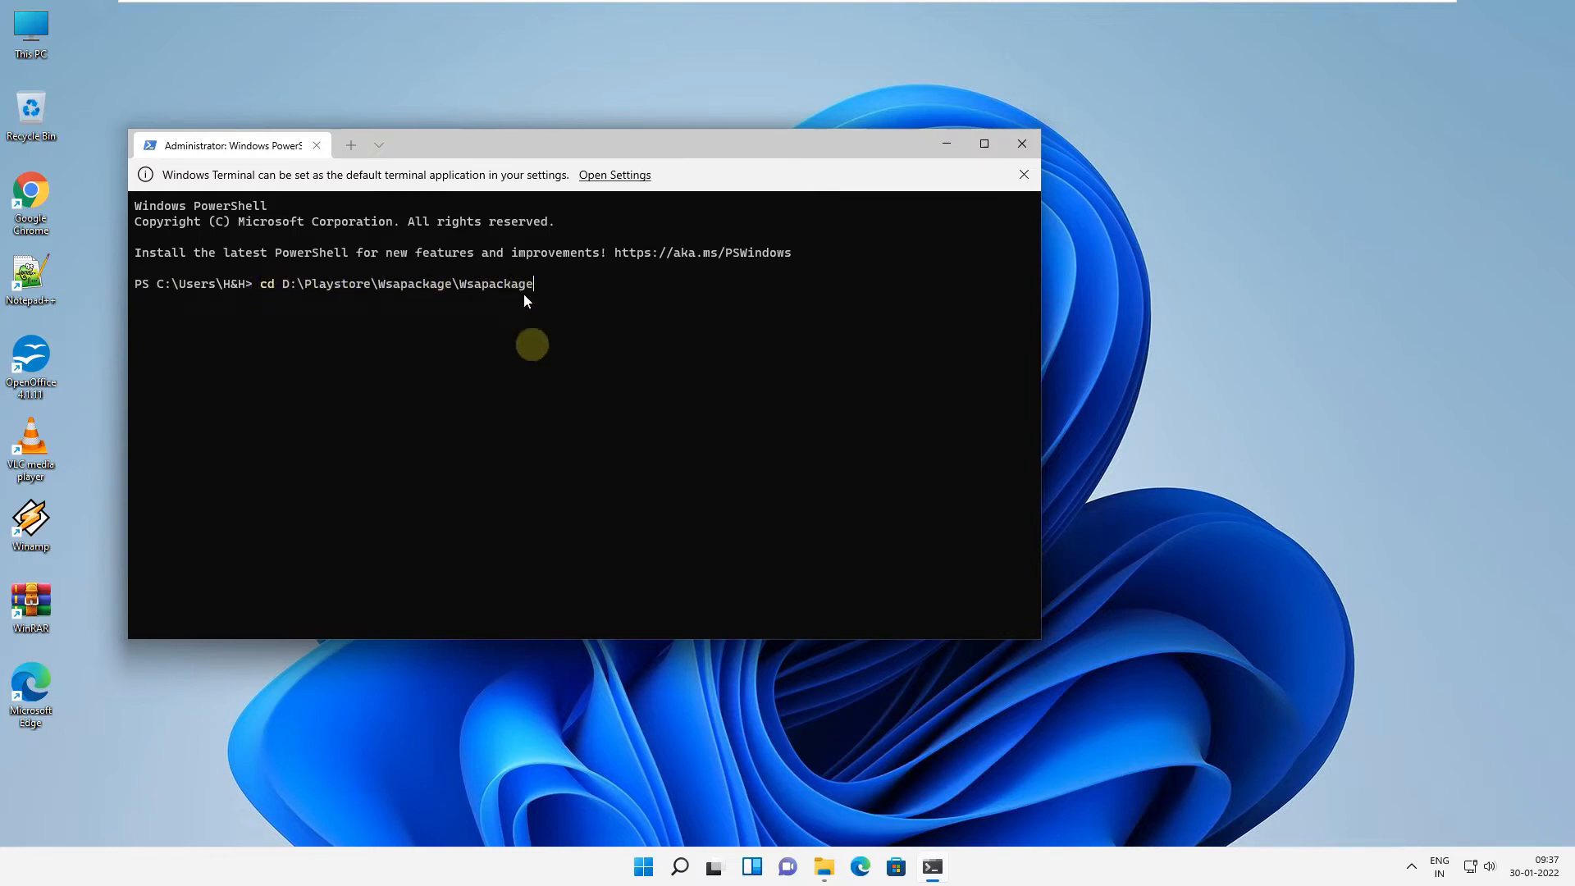
{"action": "key", "text": "Return"}
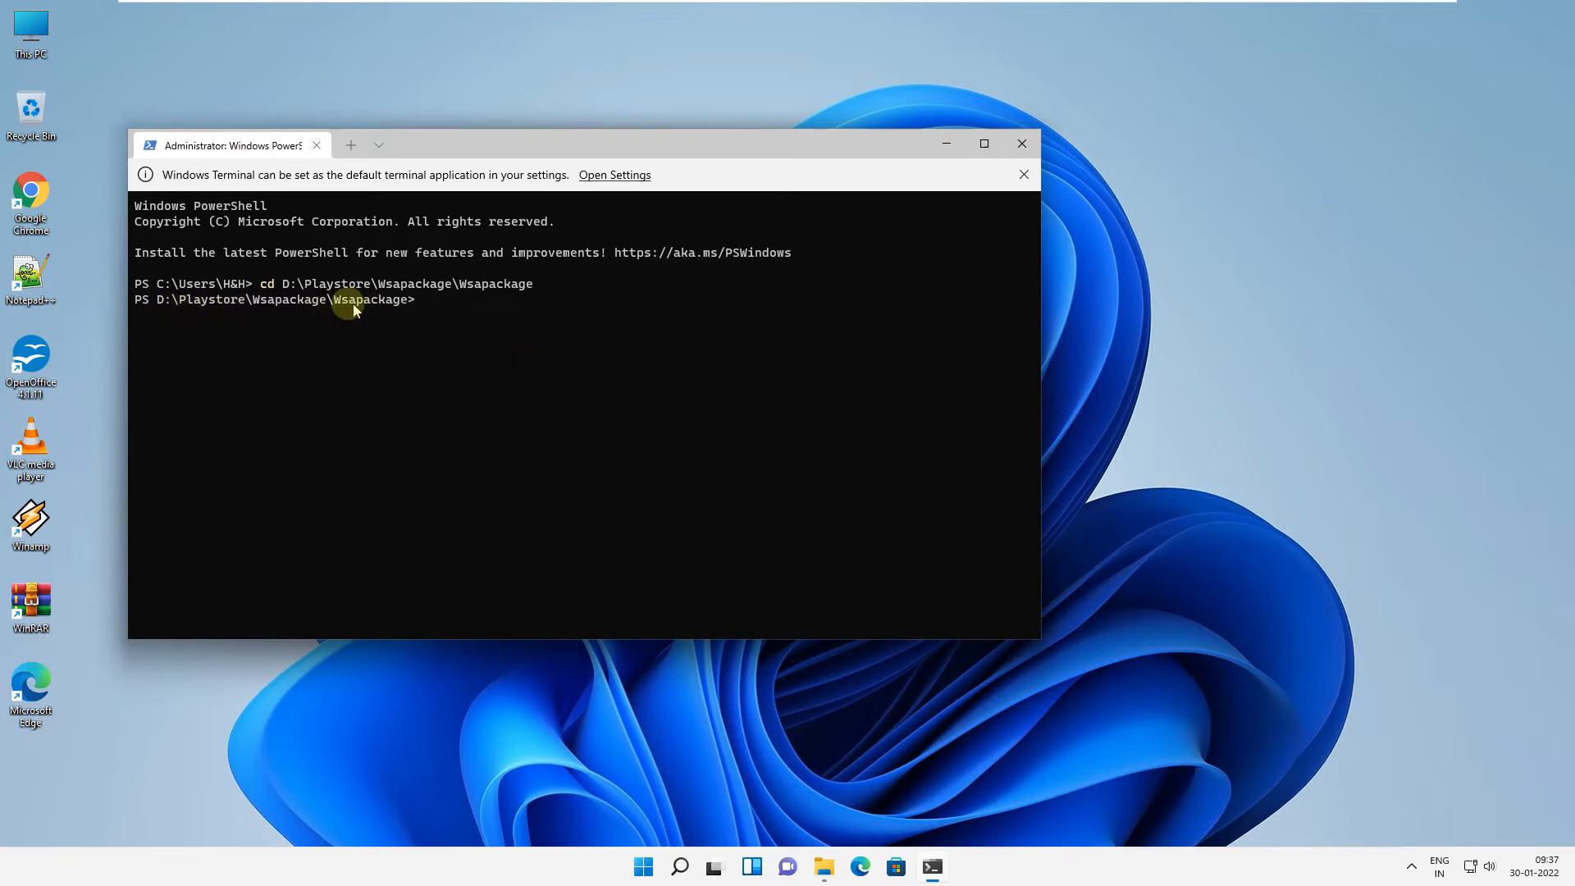
{"action": "left_click_drag", "start_coordinate": [697, 140], "coordinate": [977, 134]}
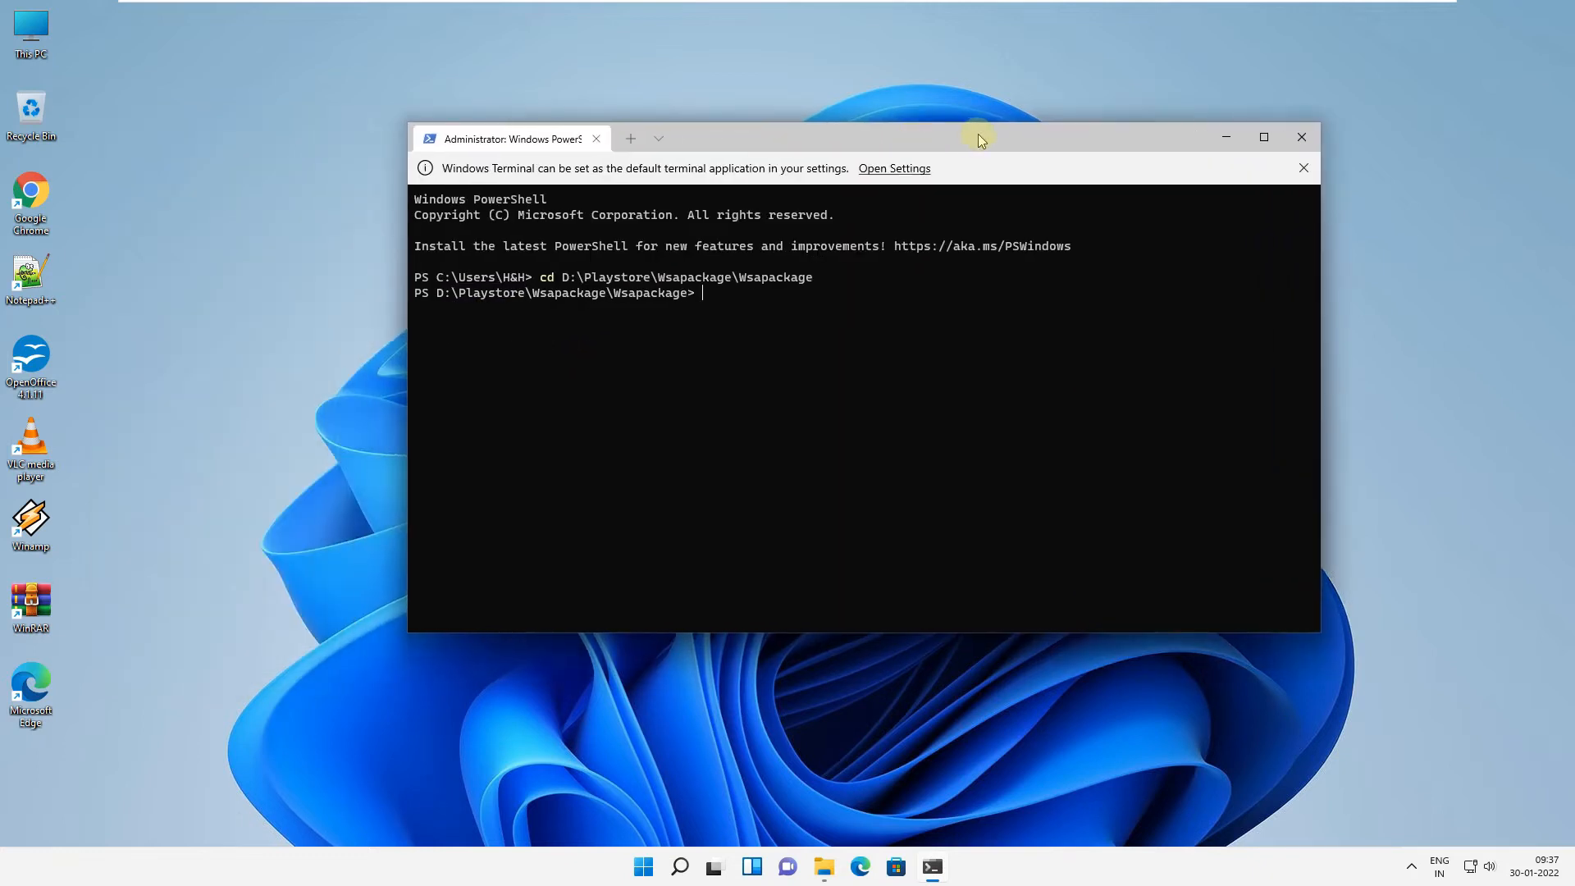
- Switch to the cmd file in Notepad and copy the command Add-AppxPackage -Register .\AppxManifest.xml
{"action": "left_click", "coordinate": [951, 875]}
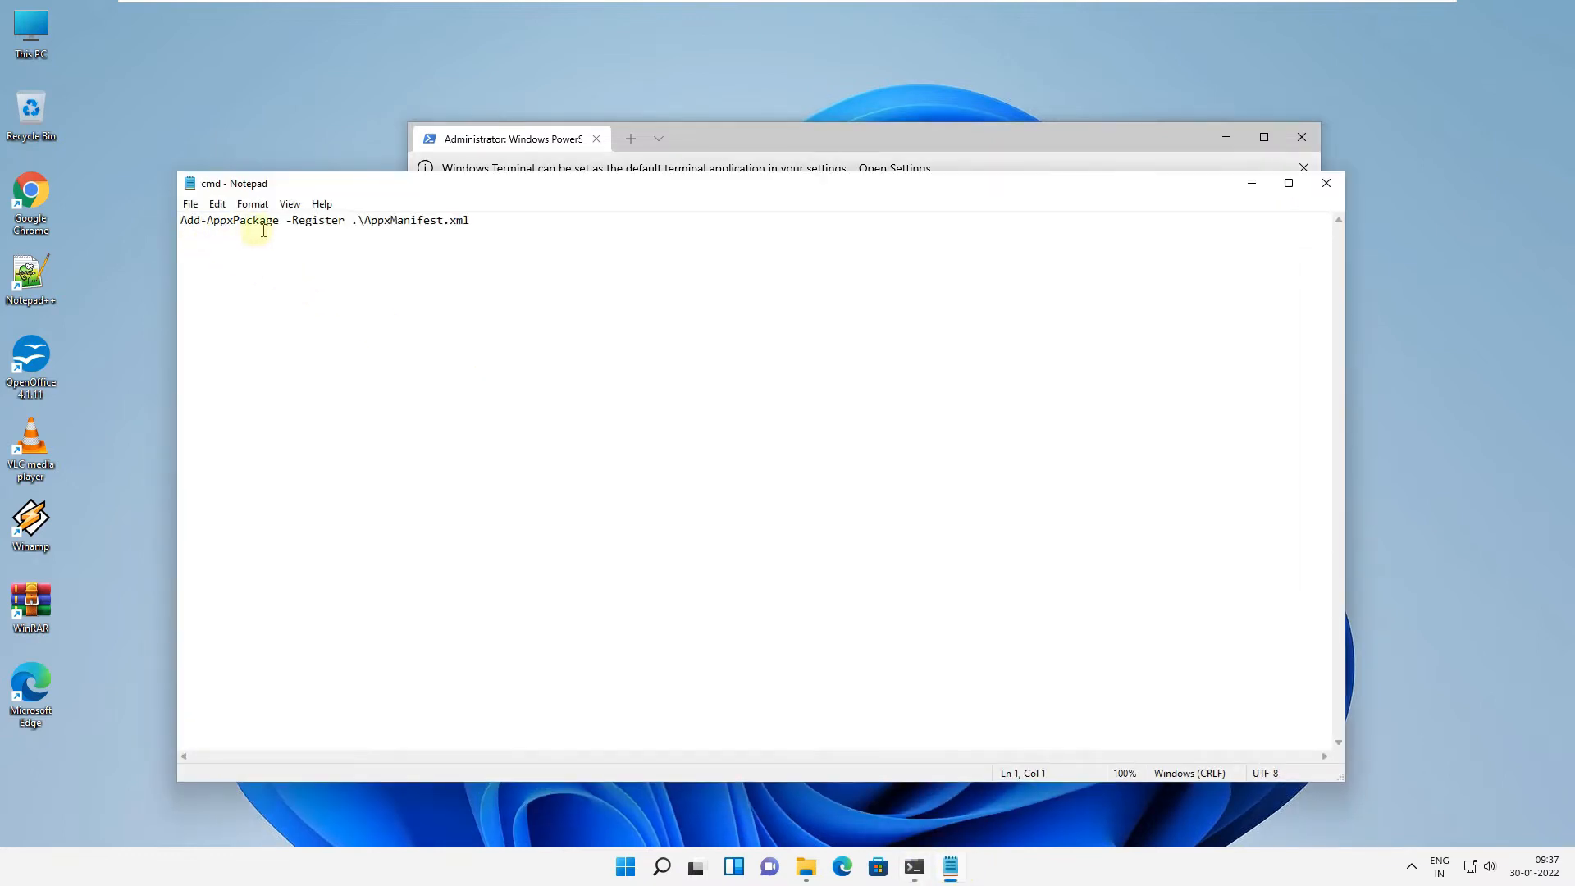
{"action": "left_click_drag", "start_coordinate": [476, 221], "coordinate": [193, 221]}
{"action": "right_click", "coordinate": [195, 221]}
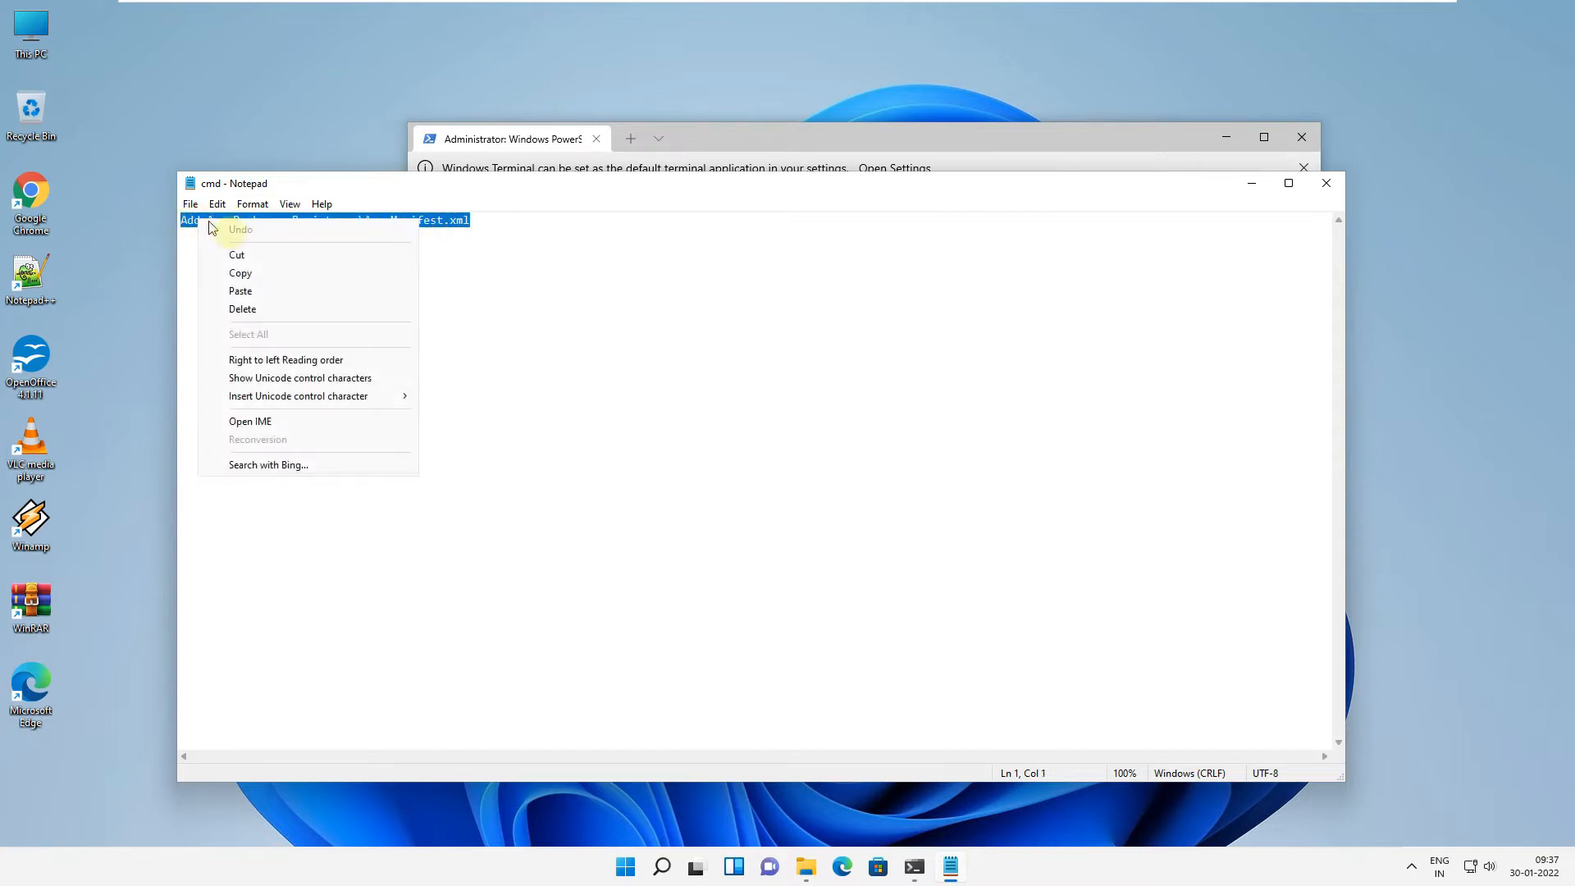
{"action": "left_click", "coordinate": [270, 279]}
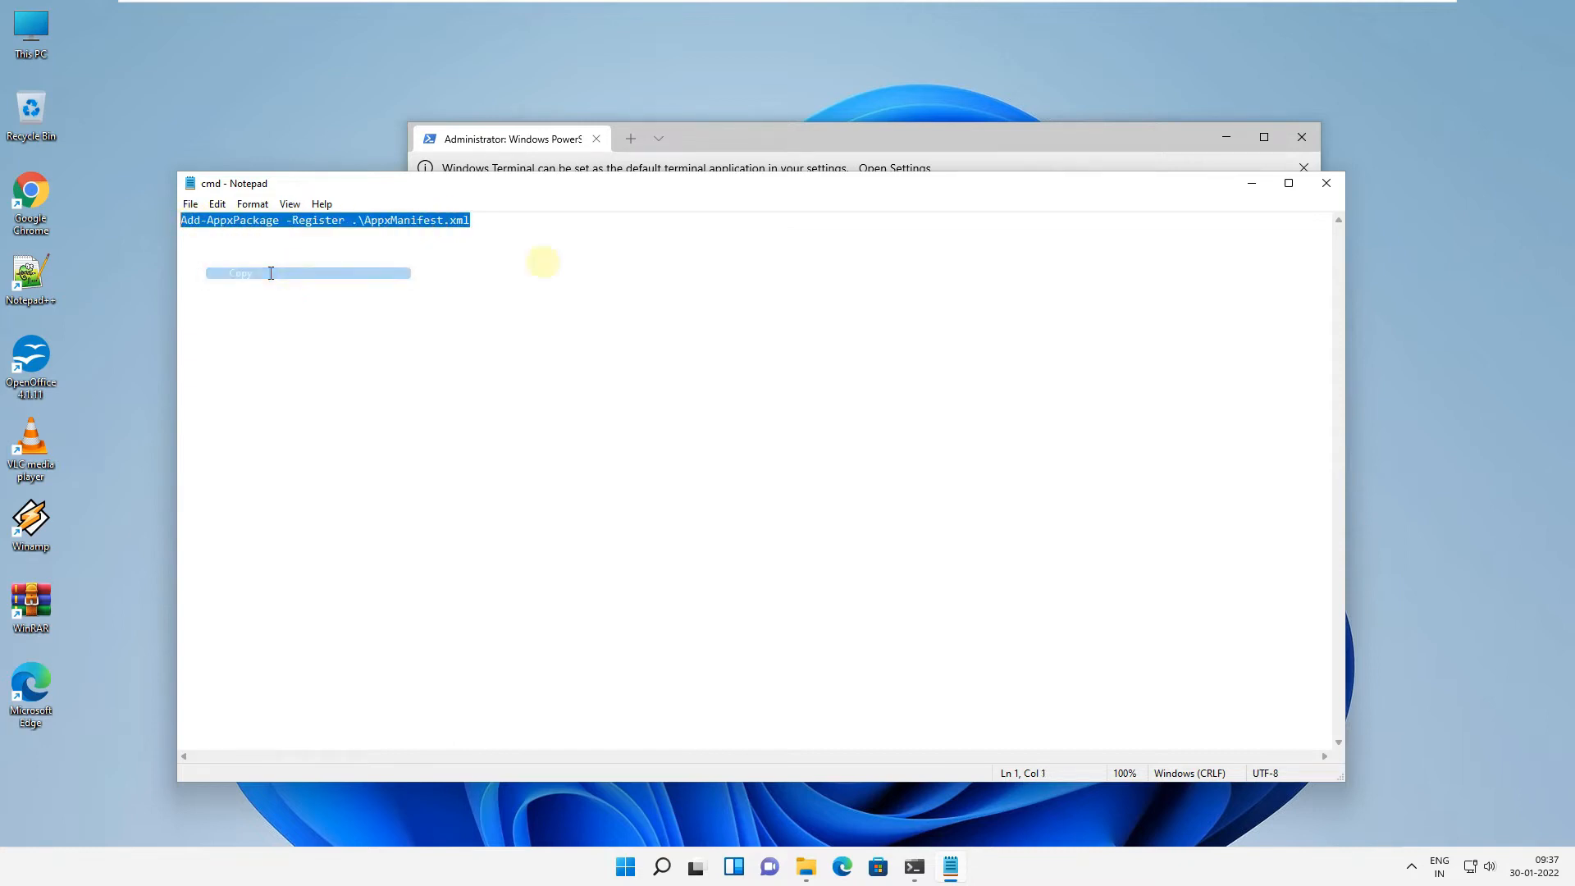
- Run the copied command Add-AppxPackage -Register .\AppxManifest.xml in the administrator PowerShell session, and minimize the terminal
{"action": "left_click", "coordinate": [1246, 188]}
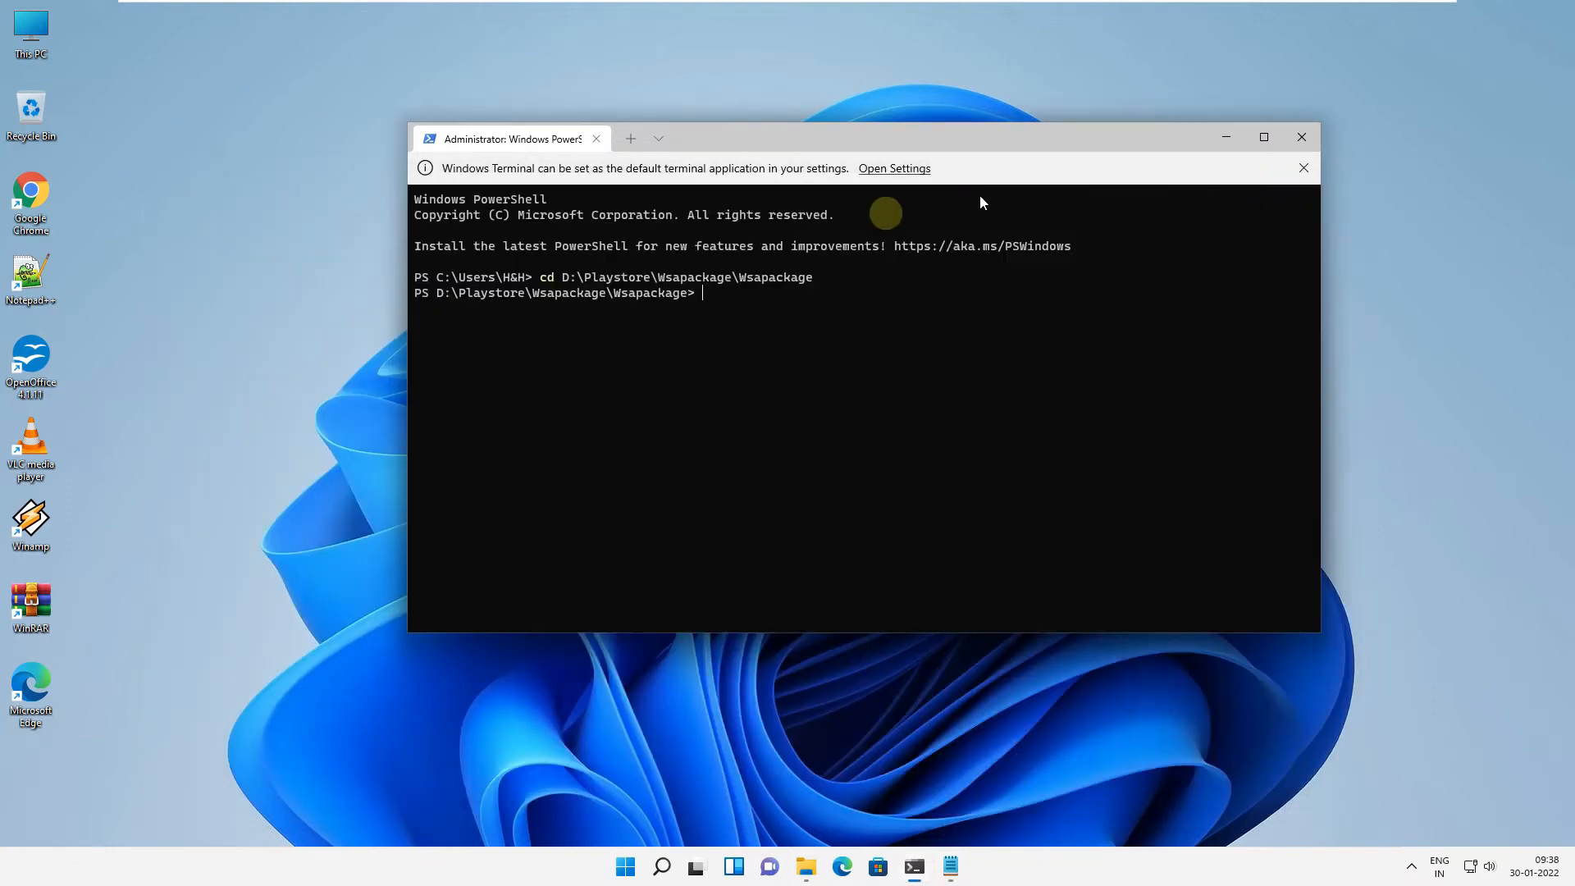
{"action": "right_click", "coordinate": [702, 295]}
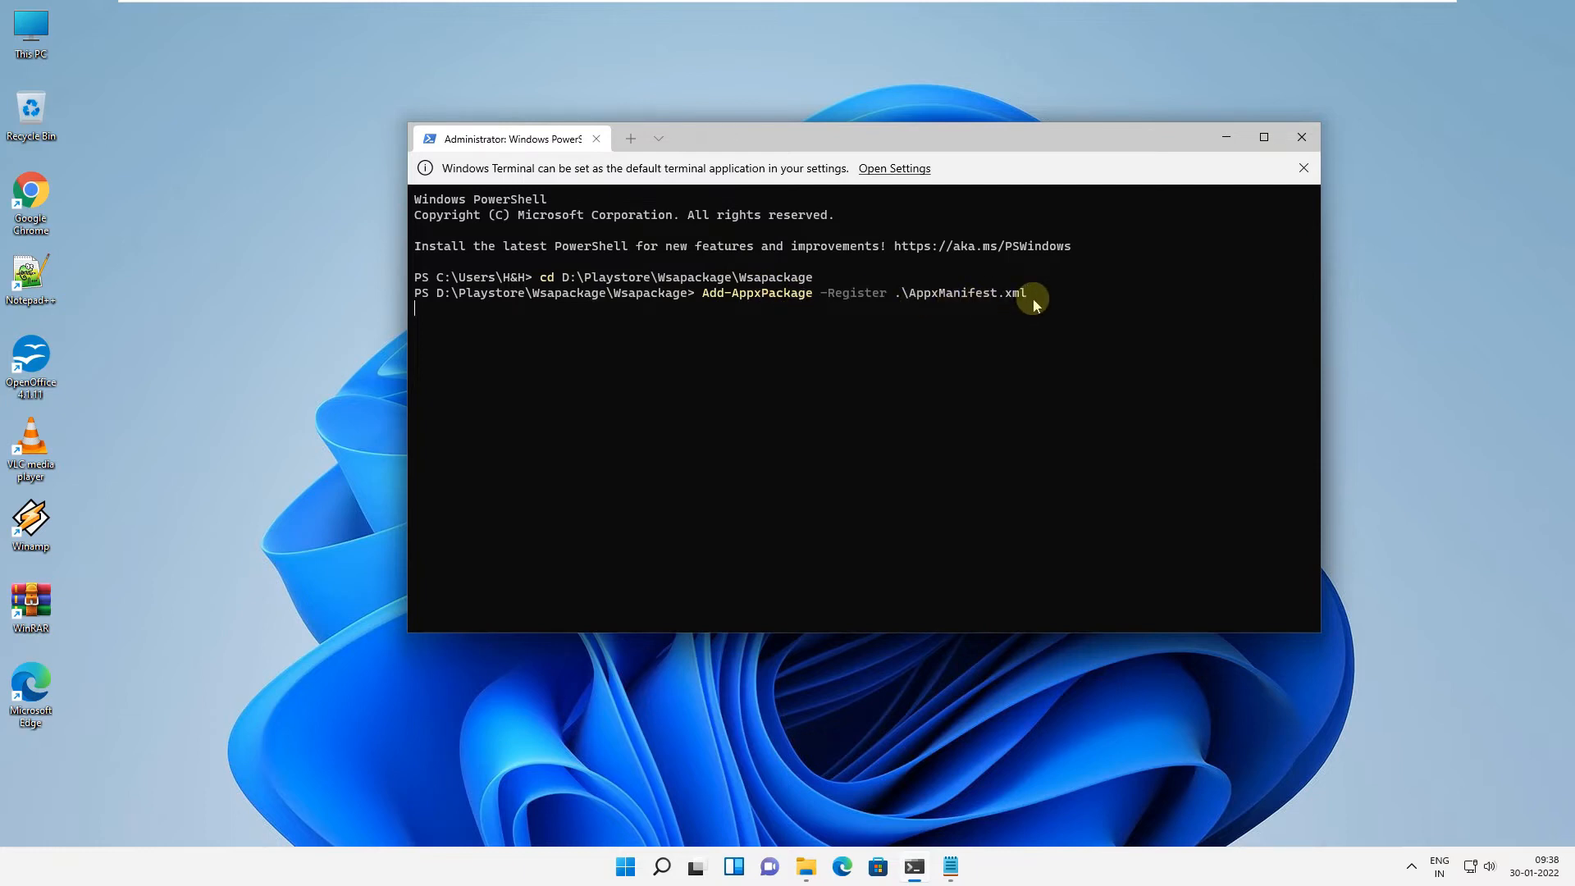
{"action": "key", "text": "Return"}
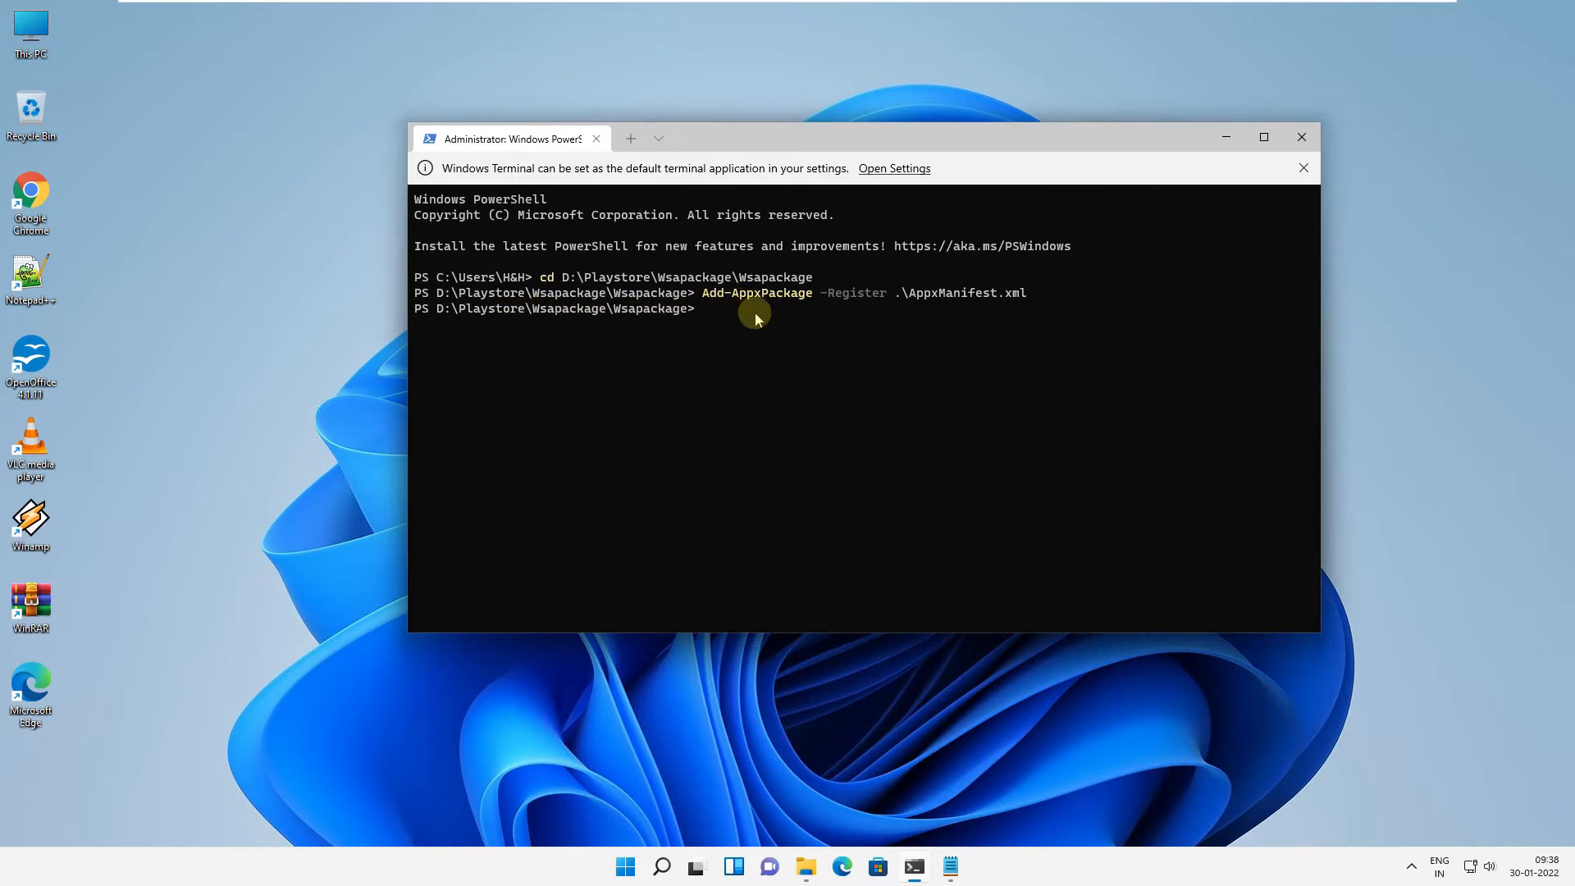
{"action": "left_click", "coordinate": [1228, 135]}
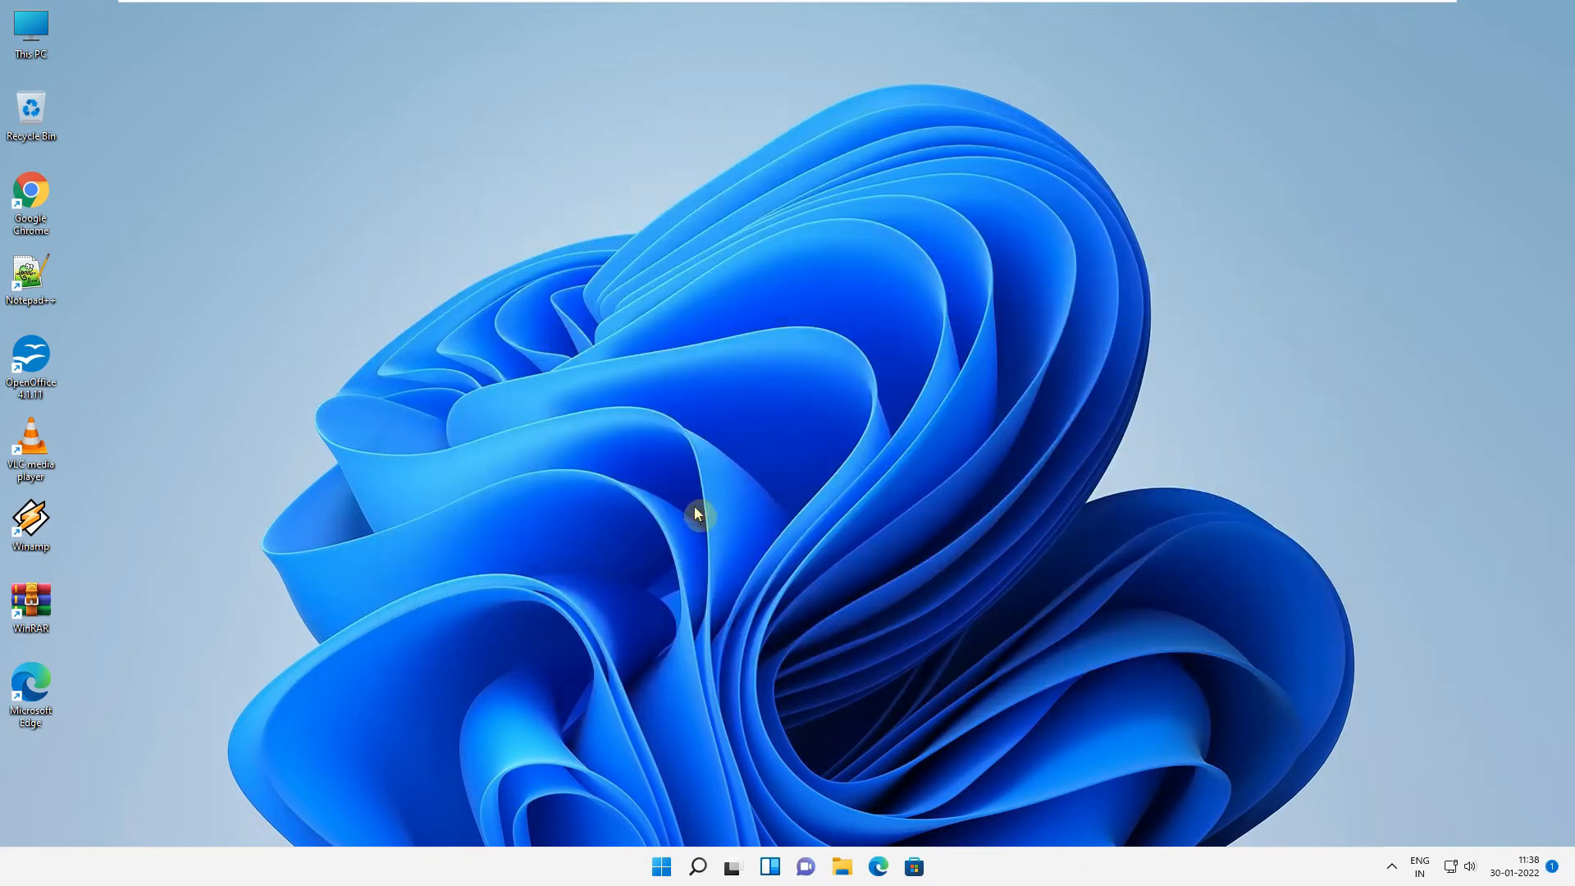
- Search Windows for "program" and open the Turn Windows features on or off dialog
{"action": "left_click", "coordinate": [698, 869]}
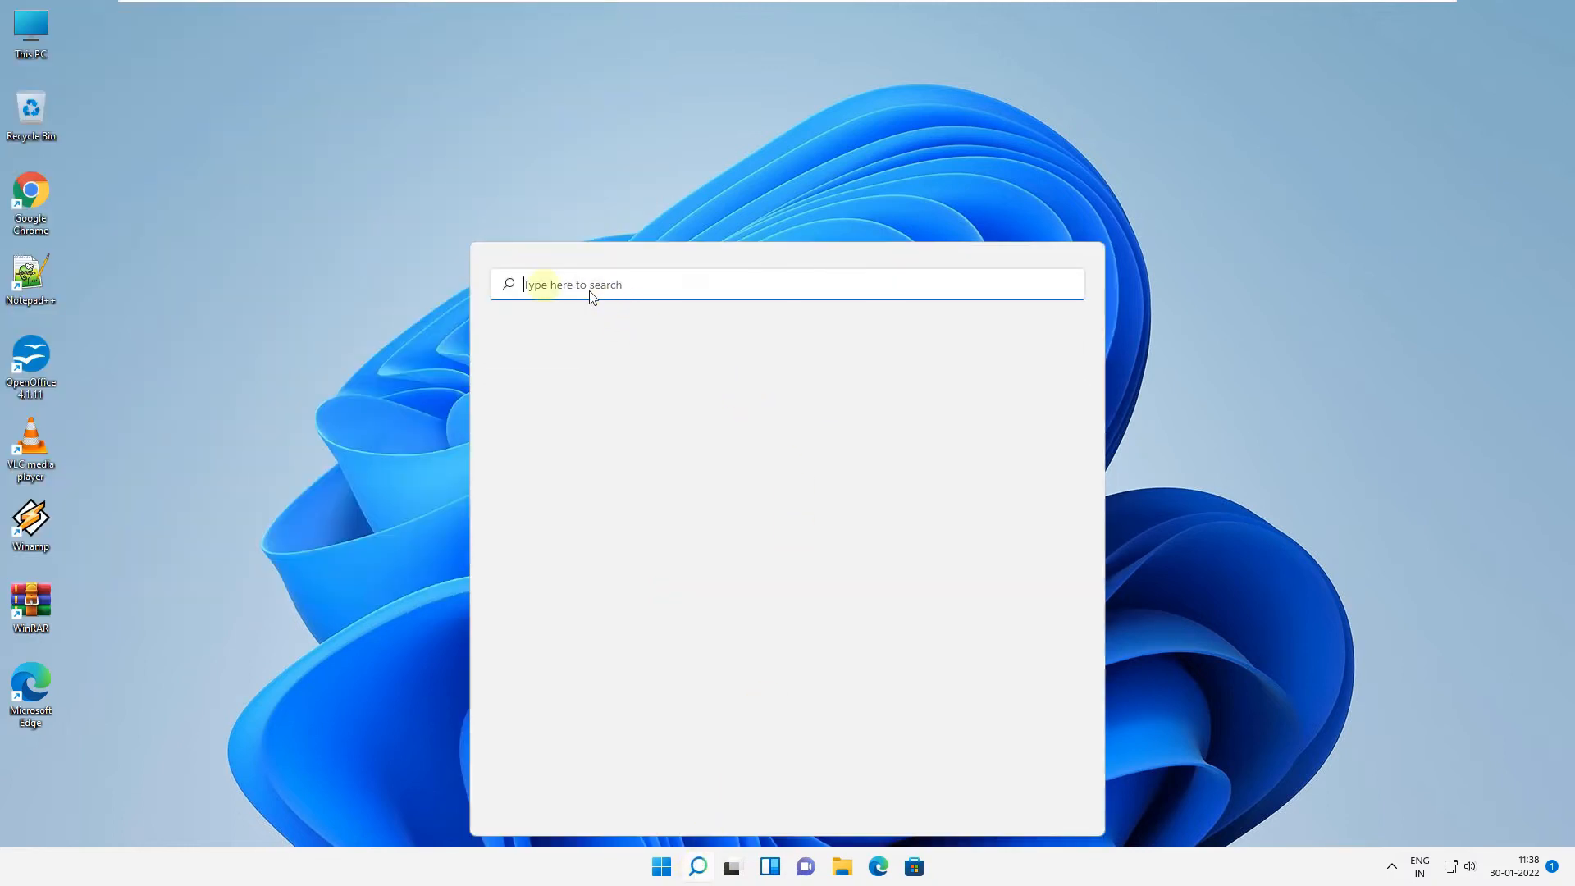
{"action": "type", "text": "program"}
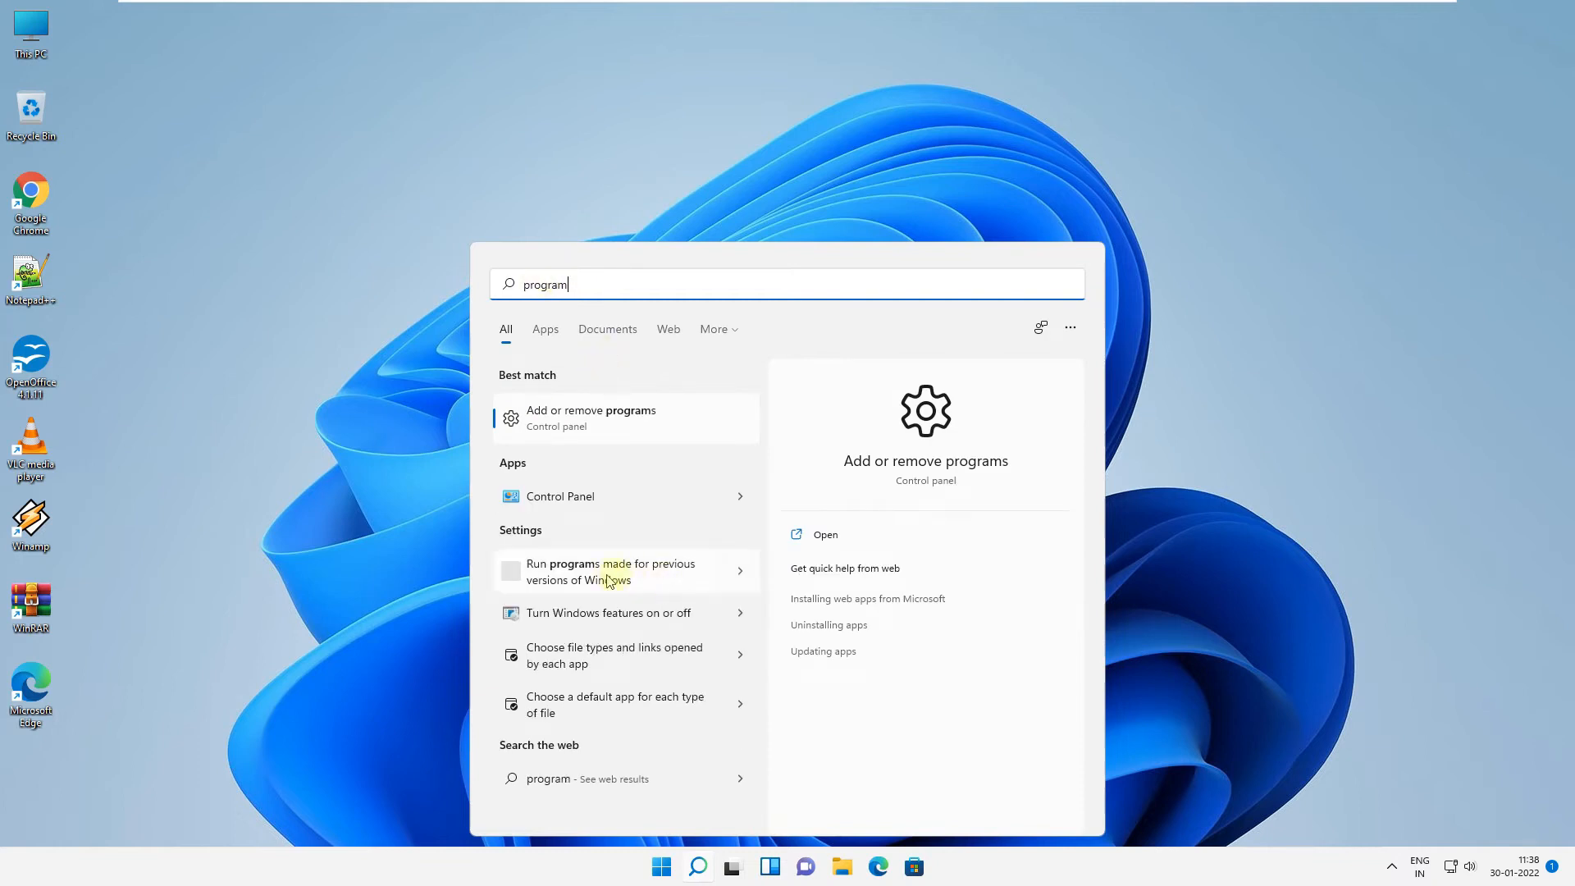
{"action": "left_click", "coordinate": [629, 623]}
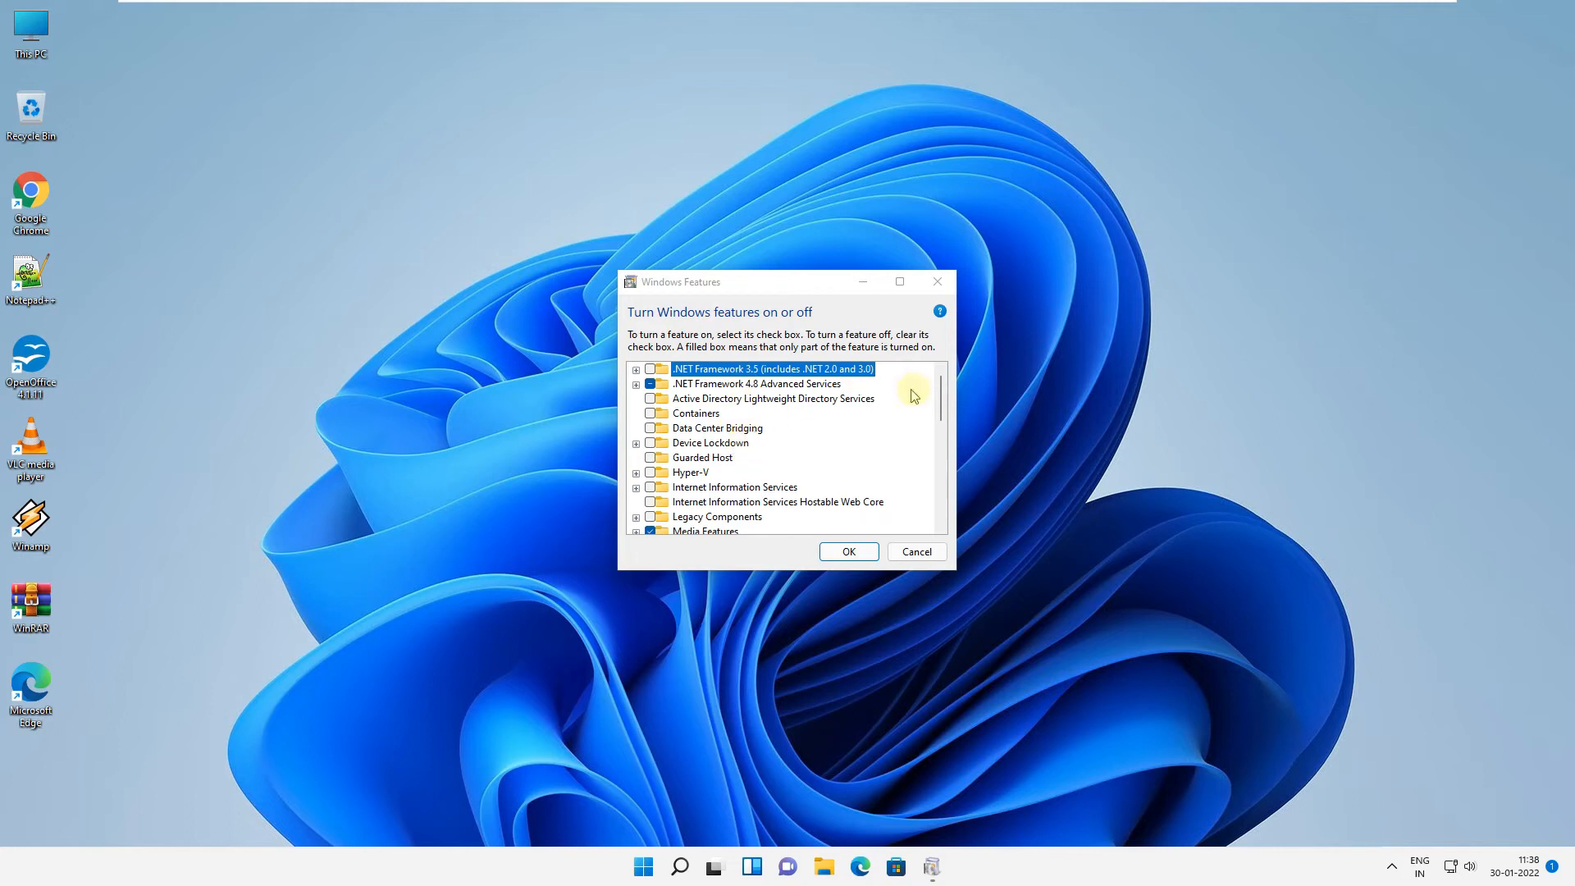
- Enable the Virtual Machine Platform and Windows Hypervisor Platform features, and restart the PC to apply them
{"action": "scroll", "coordinate": [902, 388], "scroll_direction": "down", "scroll_amount": 1}
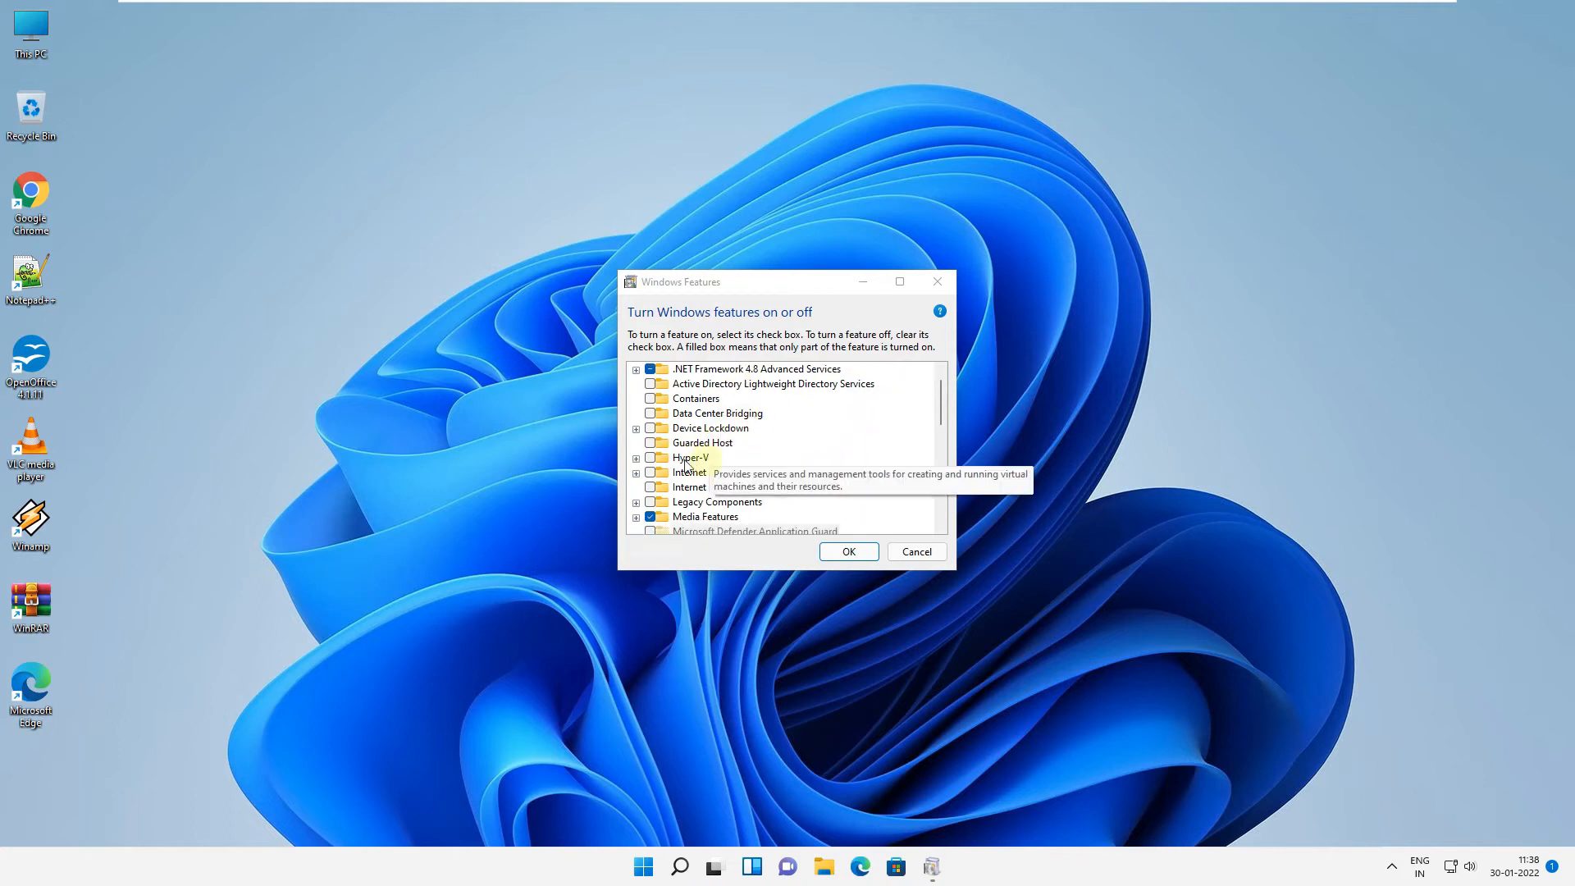
{"action": "scroll", "coordinate": [817, 505], "scroll_direction": "down", "scroll_amount": 1}
{"action": "scroll", "coordinate": [817, 504], "scroll_direction": "down", "scroll_amount": 2}
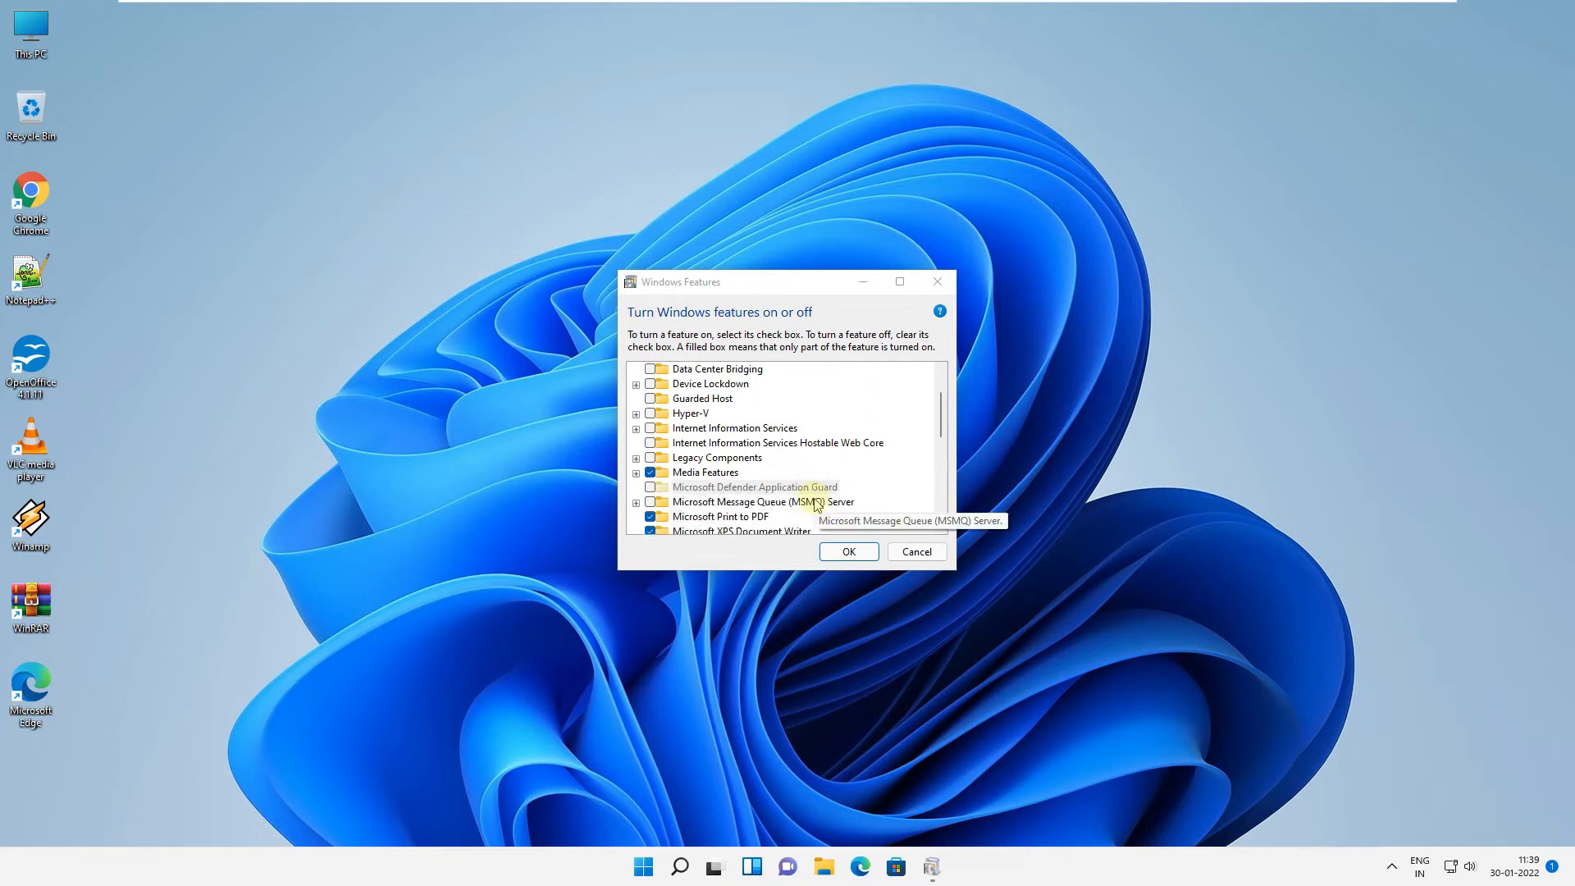
{"action": "scroll", "coordinate": [713, 435], "scroll_direction": "down", "scroll_amount": 6}
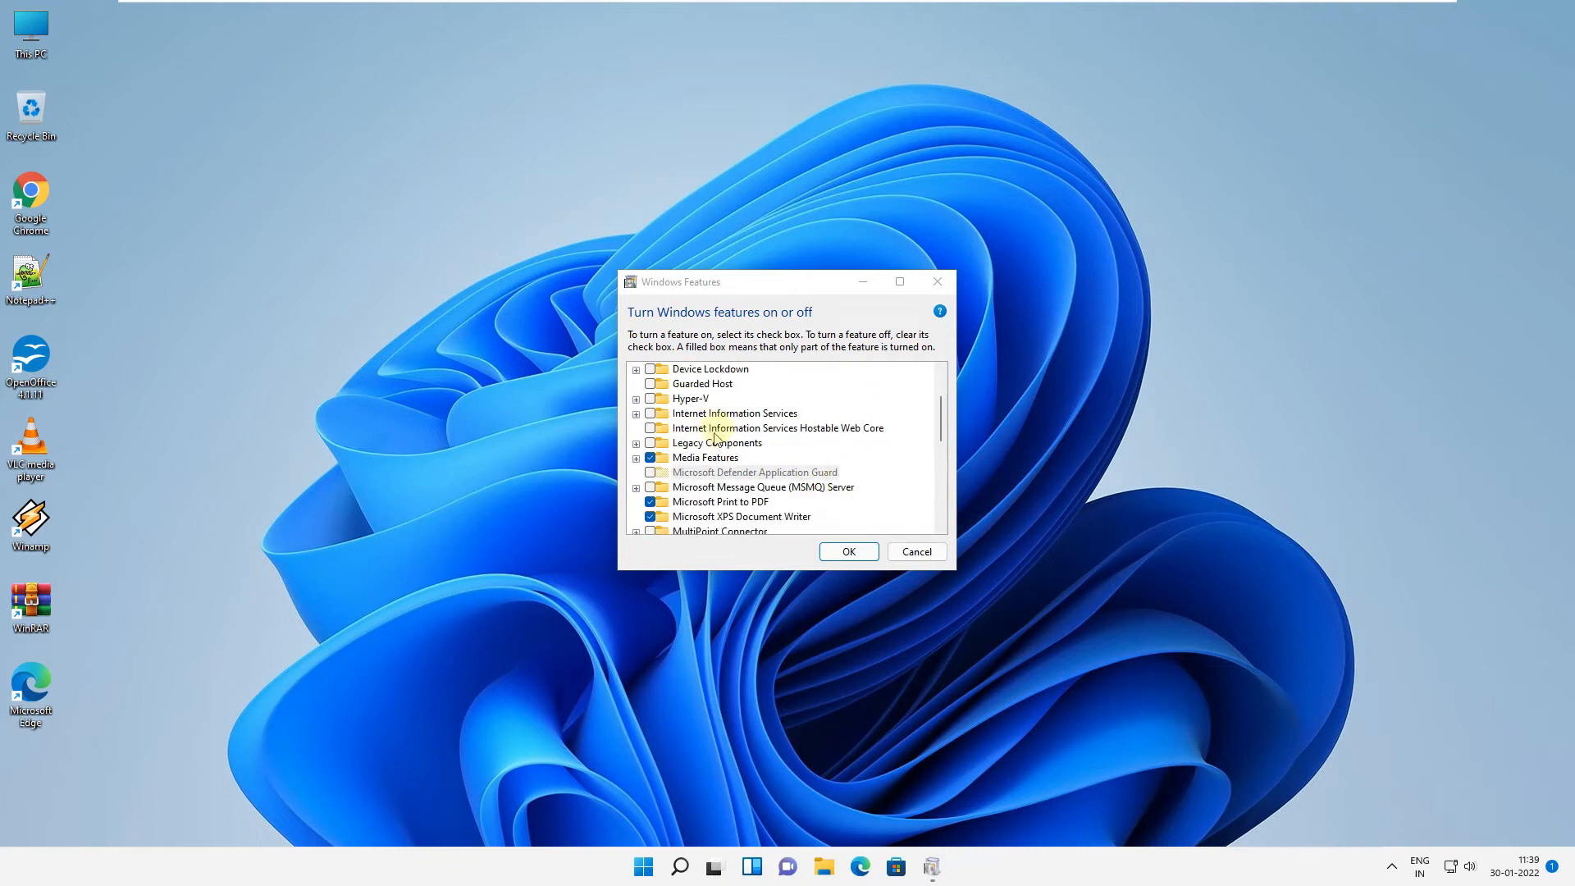
{"action": "scroll", "coordinate": [722, 447], "scroll_direction": "down", "scroll_amount": 1}
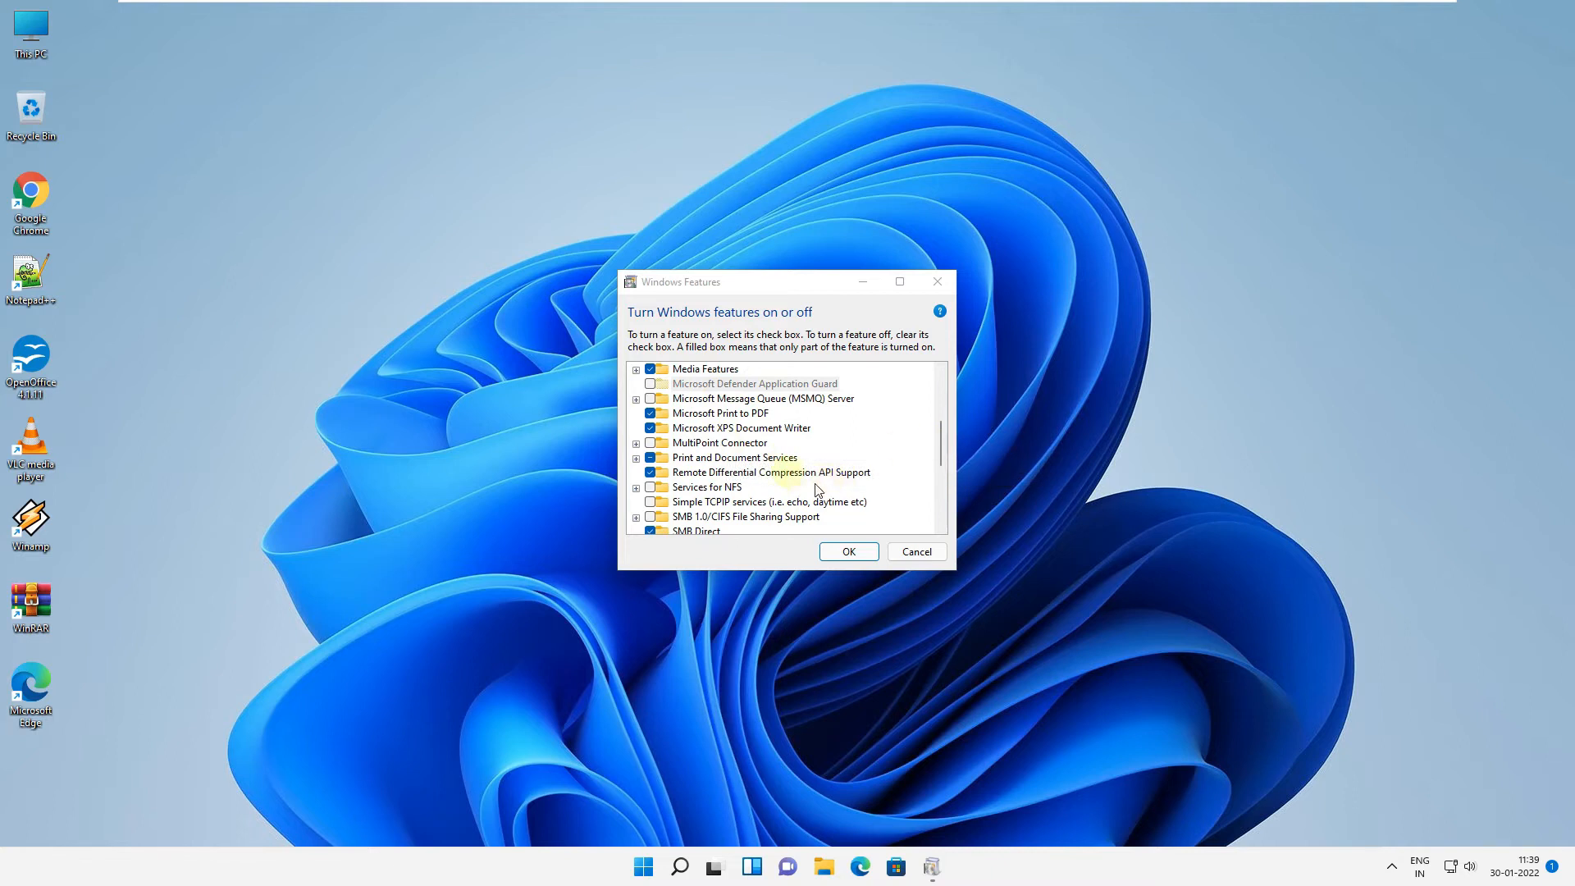
{"action": "scroll", "coordinate": [824, 490], "scroll_direction": "down", "scroll_amount": 7}
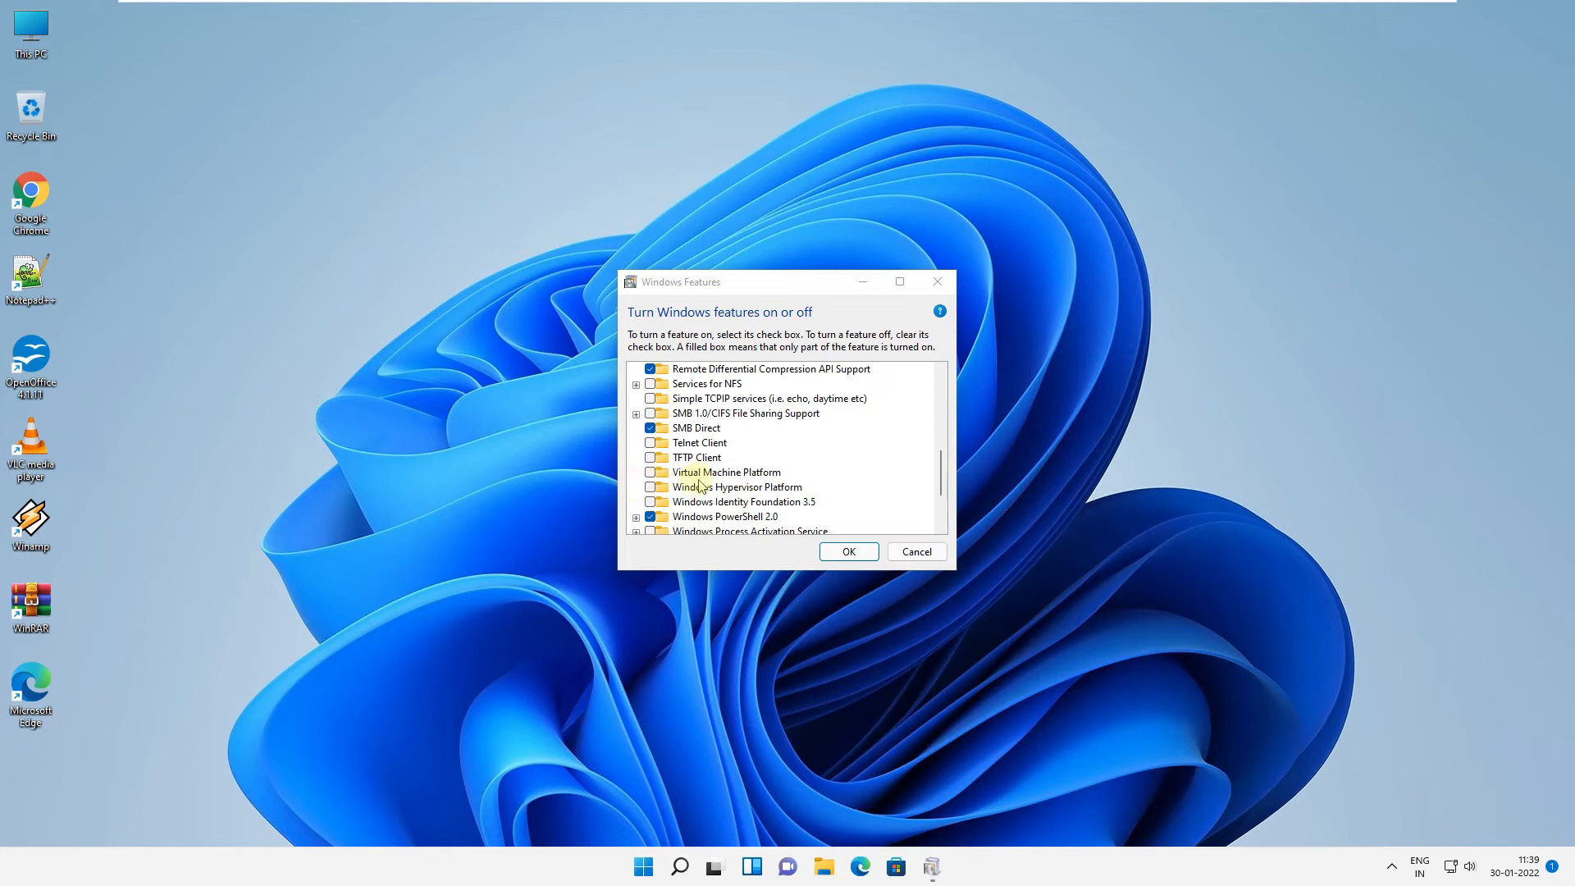
{"action": "left_click", "coordinate": [649, 473]}
{"action": "left_click", "coordinate": [650, 488]}
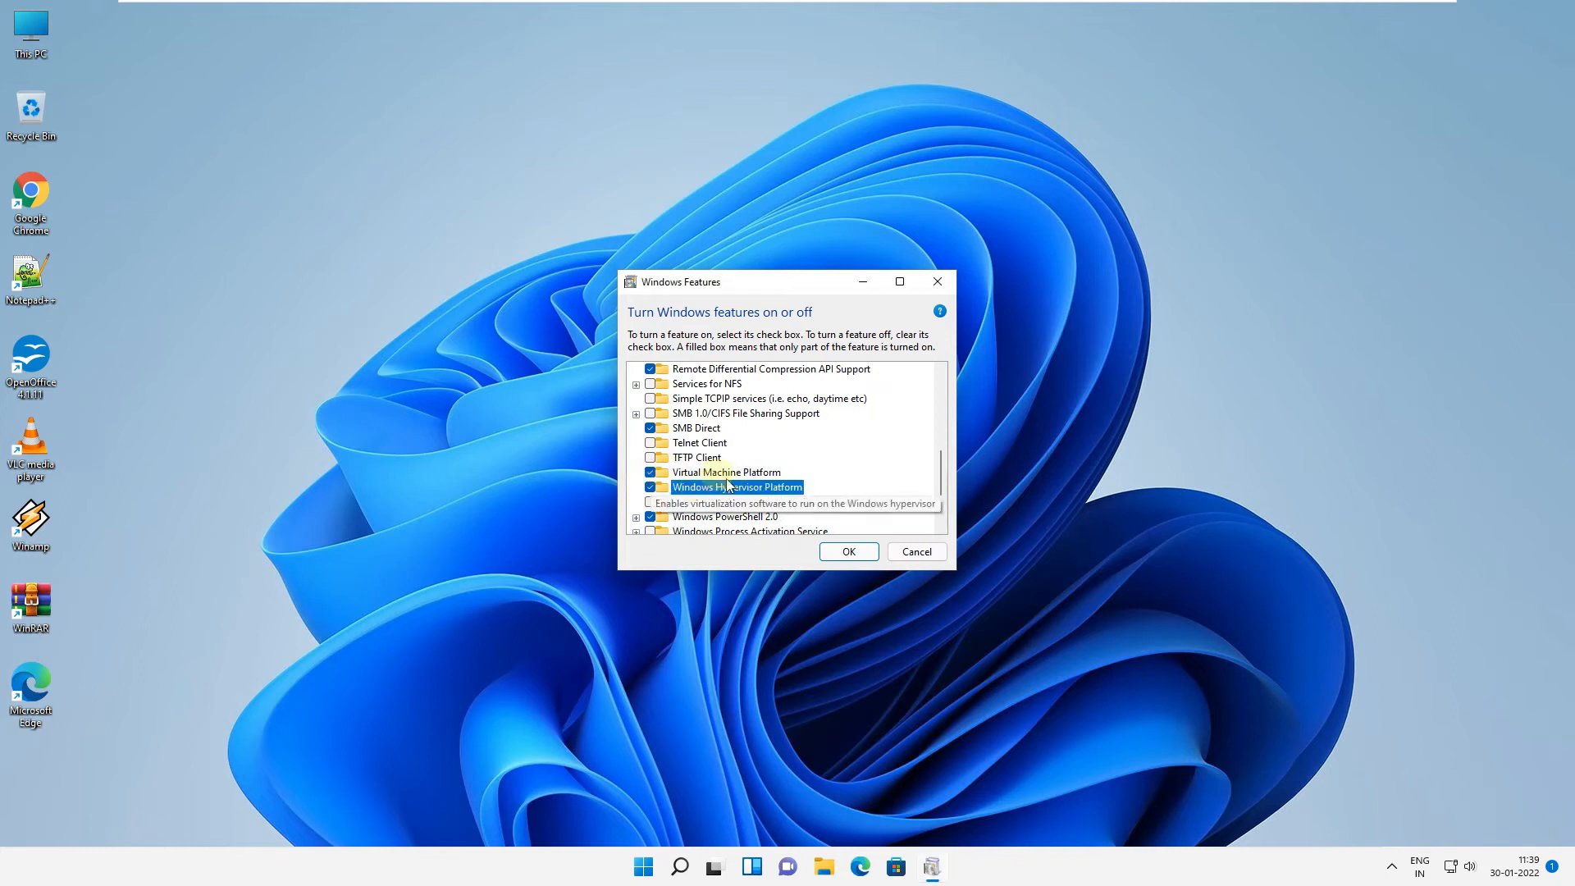
{"action": "left_click", "coordinate": [847, 551]}
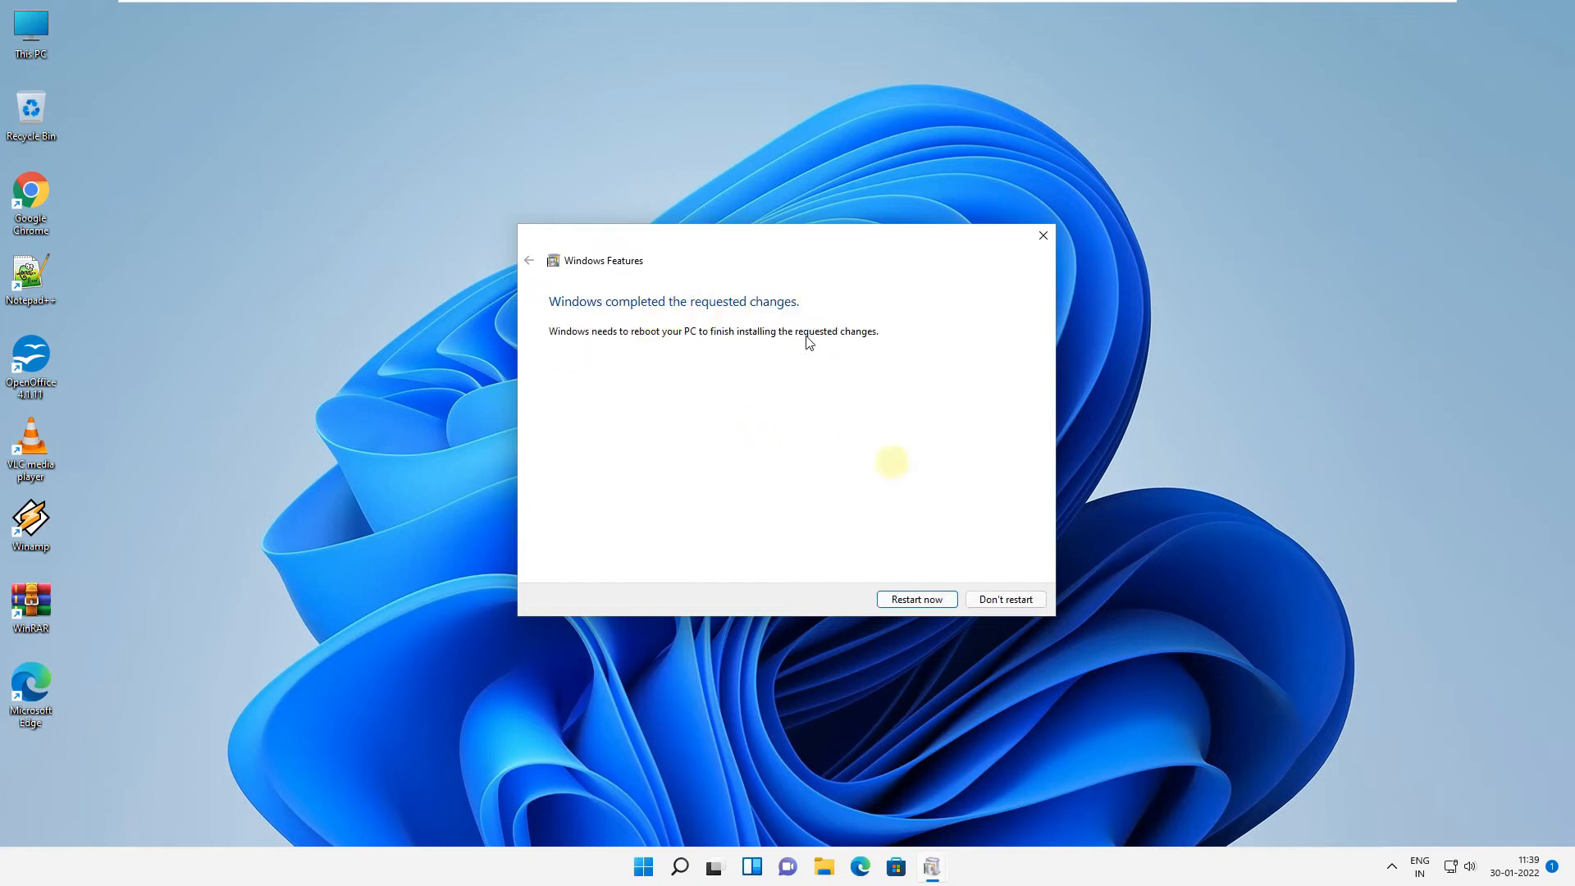
{"action": "left_click", "coordinate": [925, 602]}
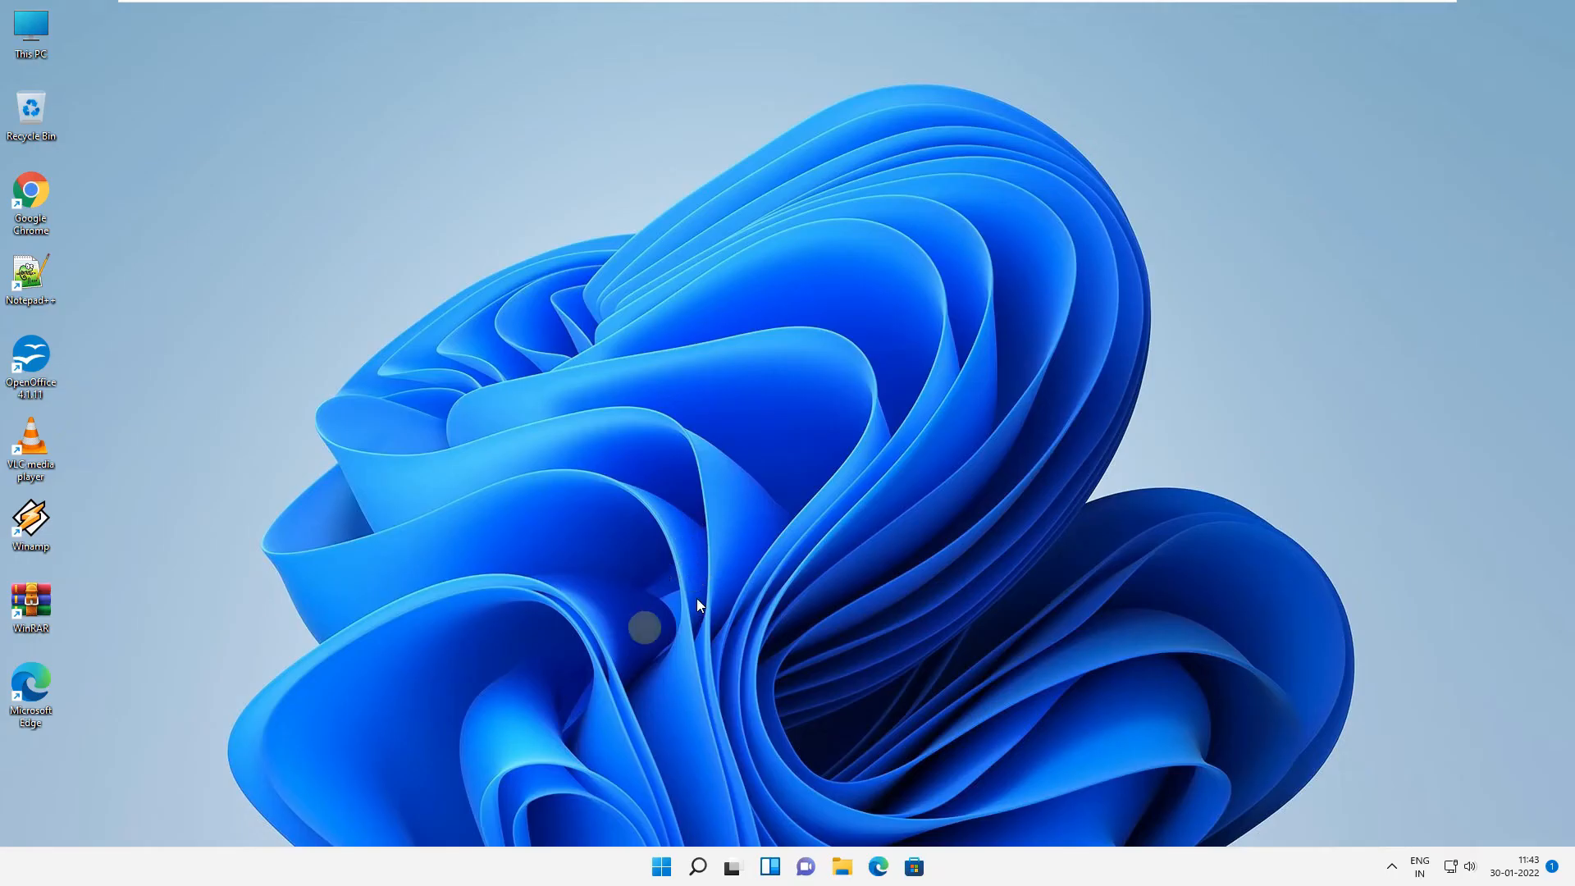
- Open Windows Subsystem for Android, turn on Developer mode, and open and close its developer settings
{"action": "left_click", "coordinate": [662, 871]}
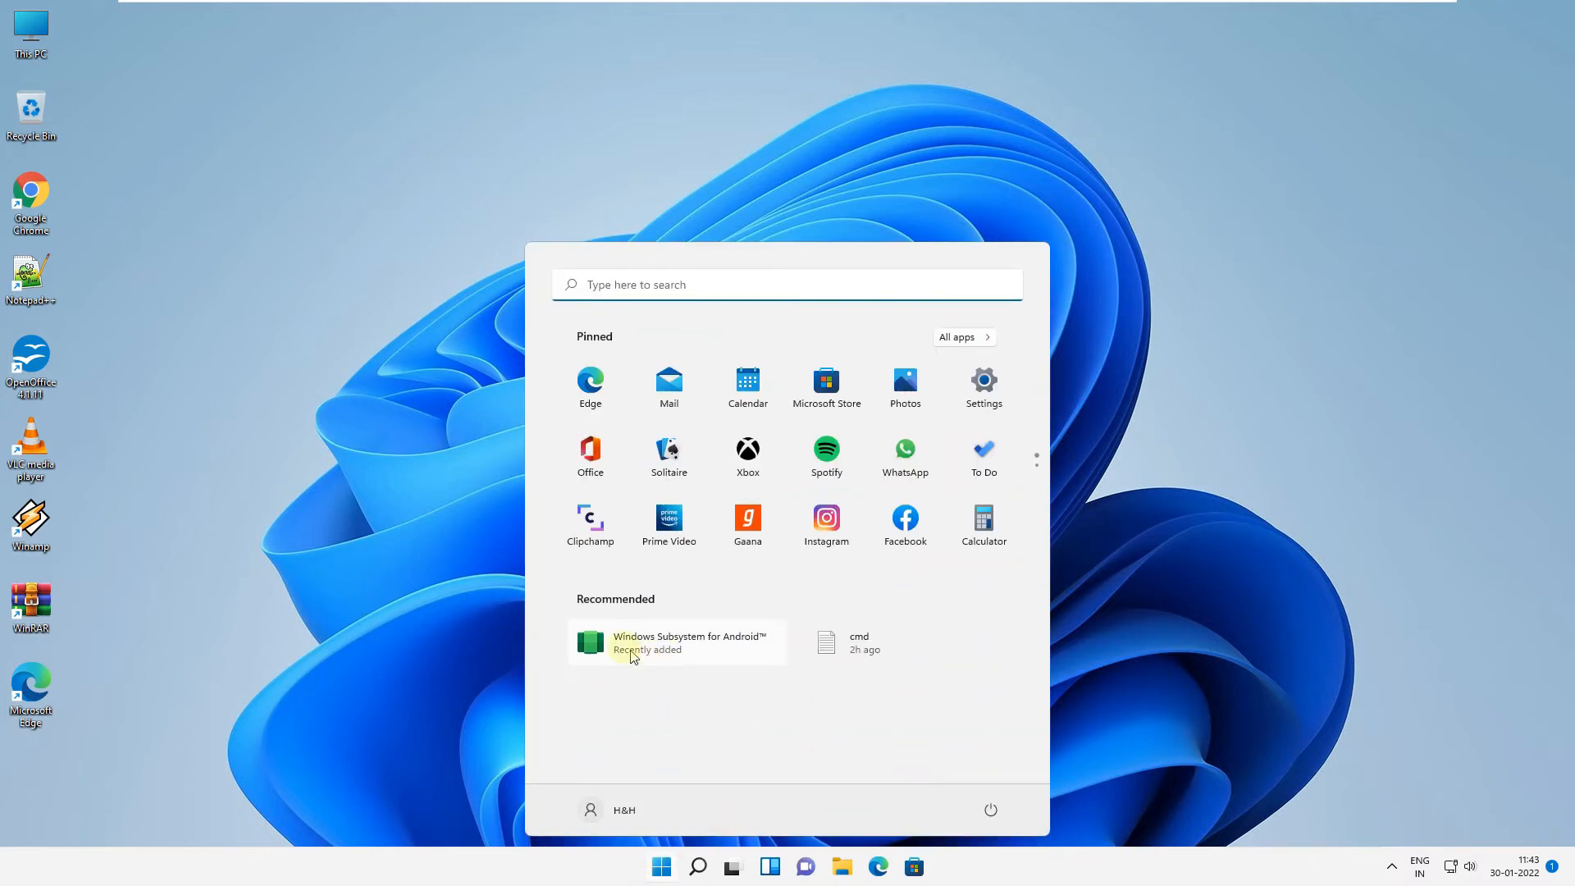
{"action": "left_click", "coordinate": [693, 649]}
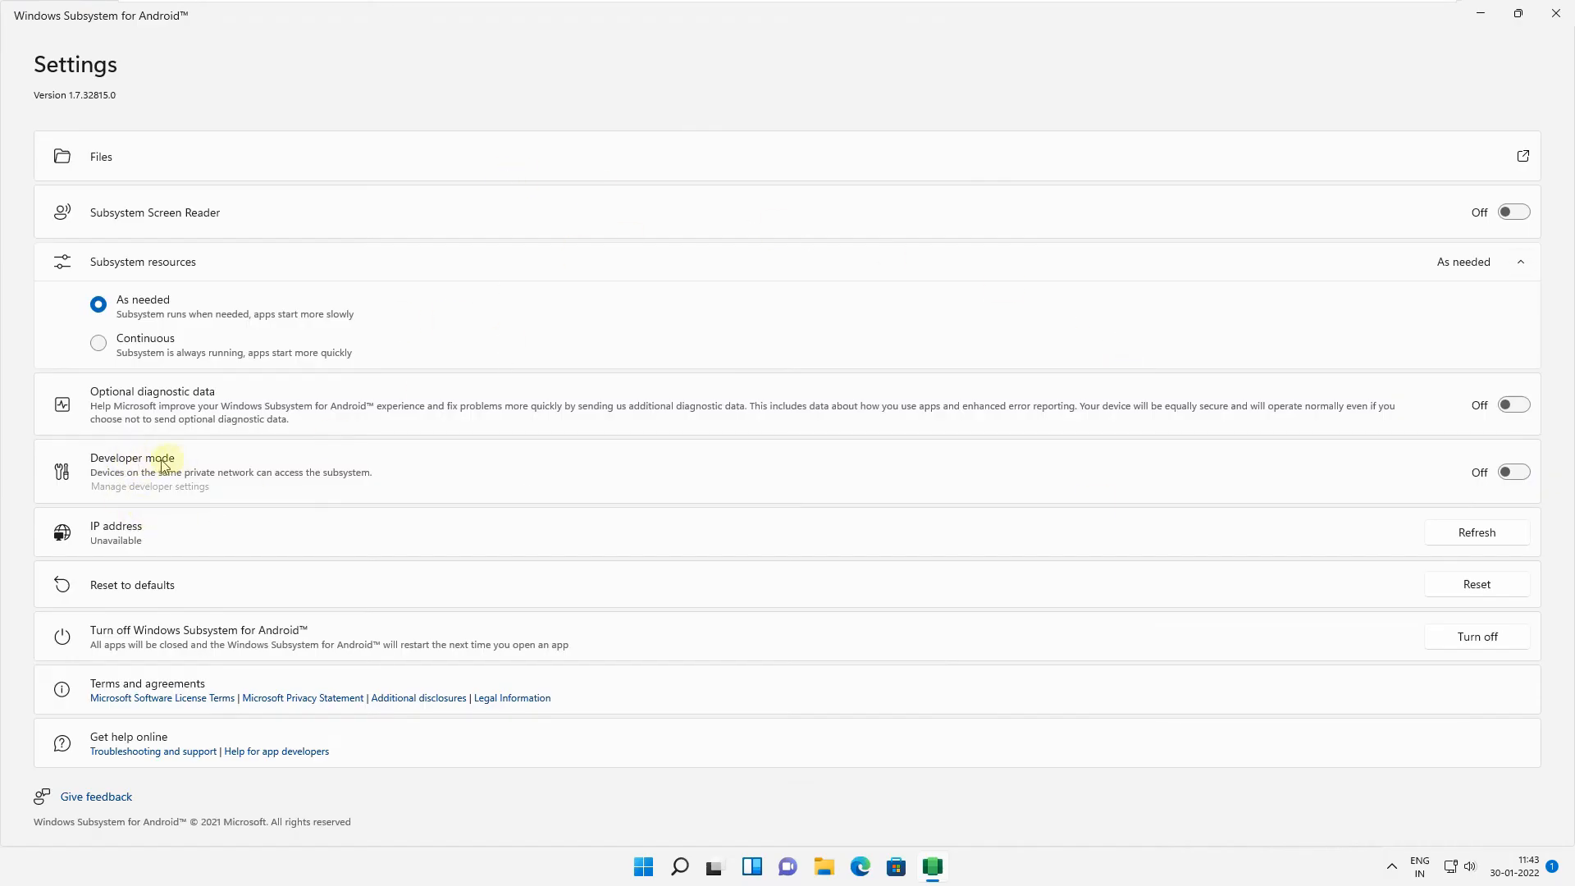
{"action": "left_click", "coordinate": [1516, 473]}
{"action": "left_click", "coordinate": [177, 490]}
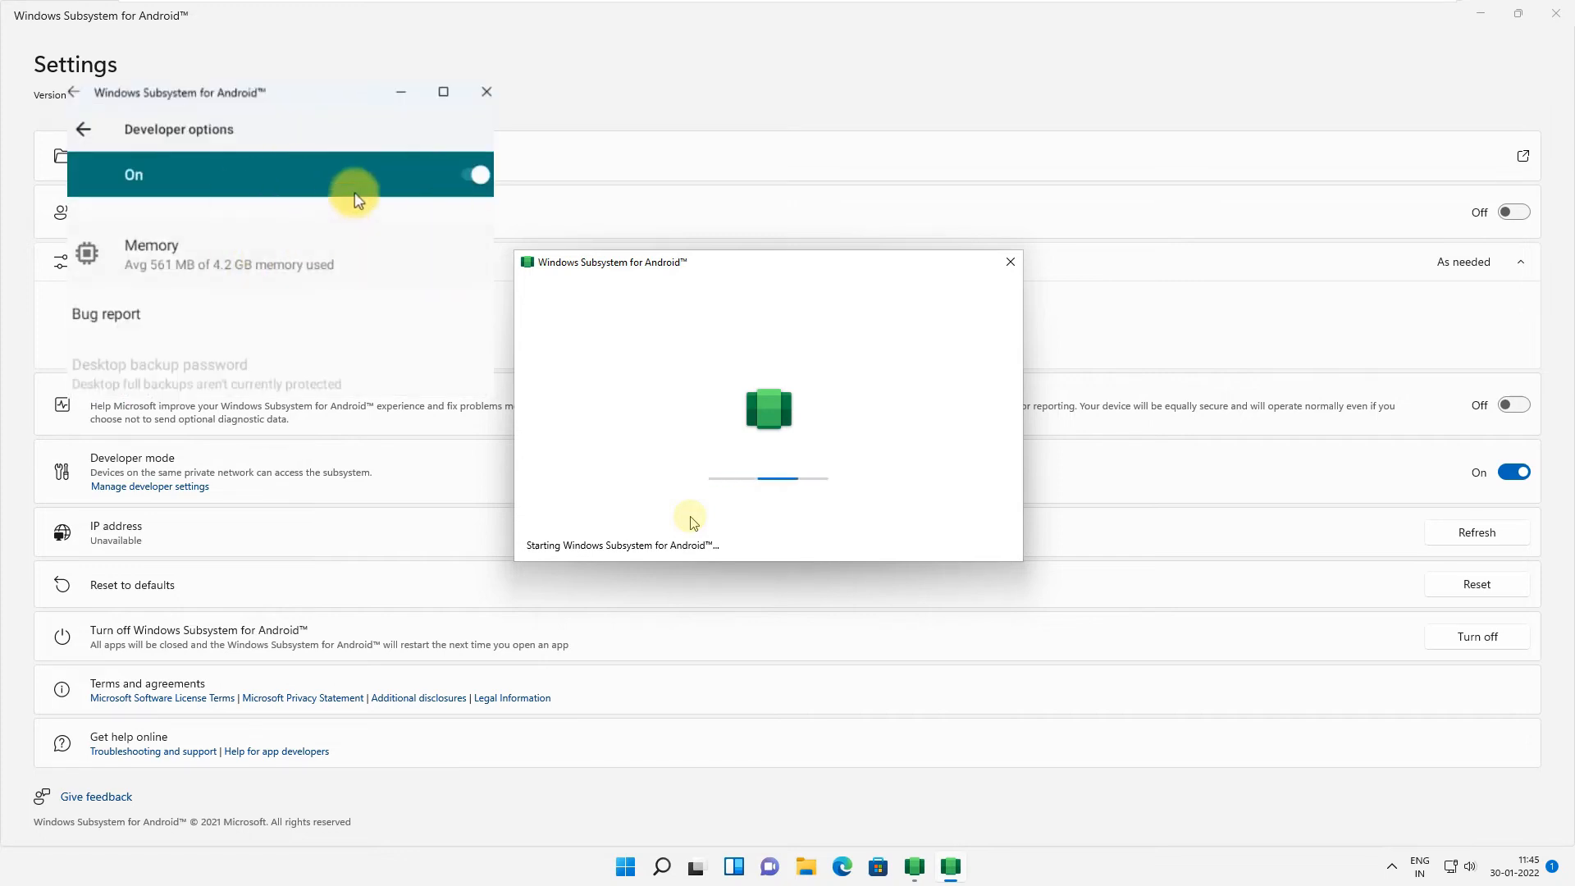
{"action": "left_click", "coordinate": [486, 91]}
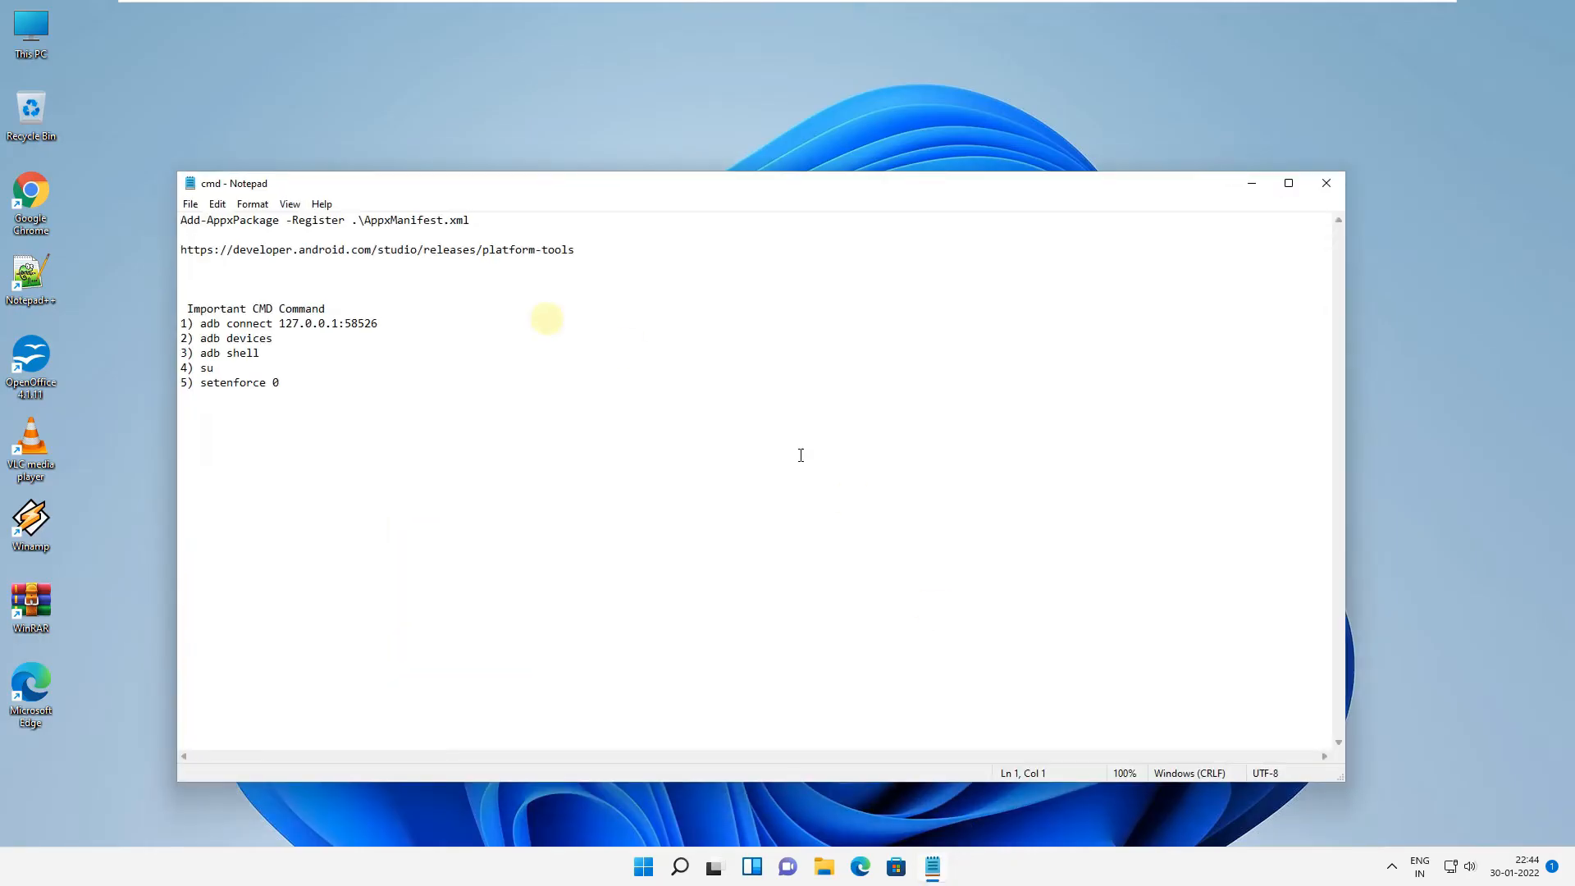
{"action": "left_click_drag", "start_coordinate": [181, 250], "coordinate": [589, 255]}
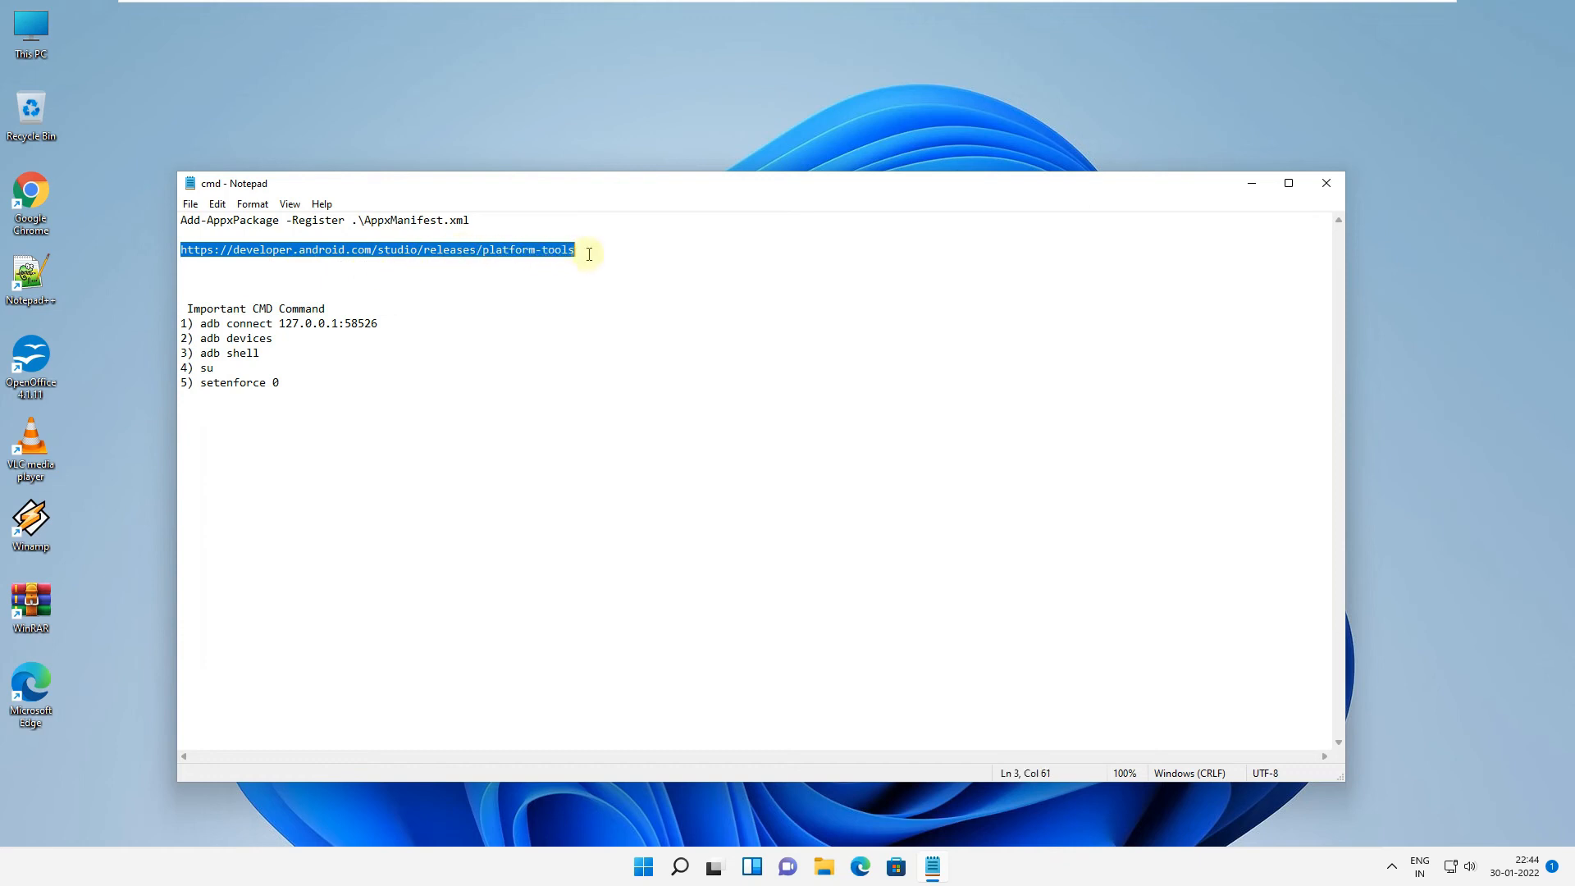
{"action": "right_click", "coordinate": [542, 253]}
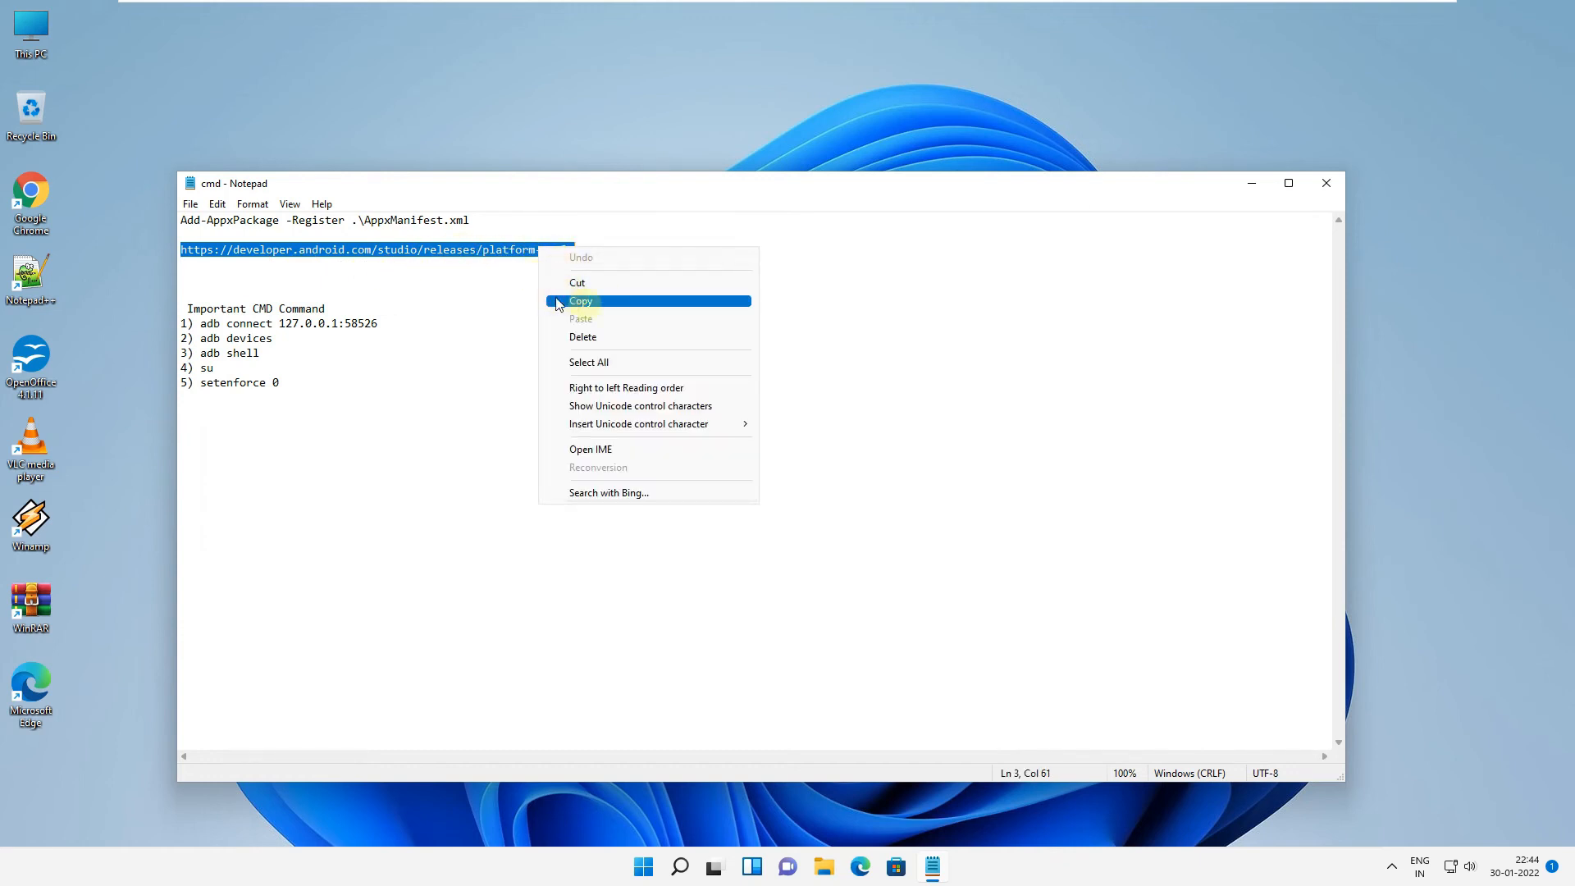
{"action": "left_click", "coordinate": [584, 303]}
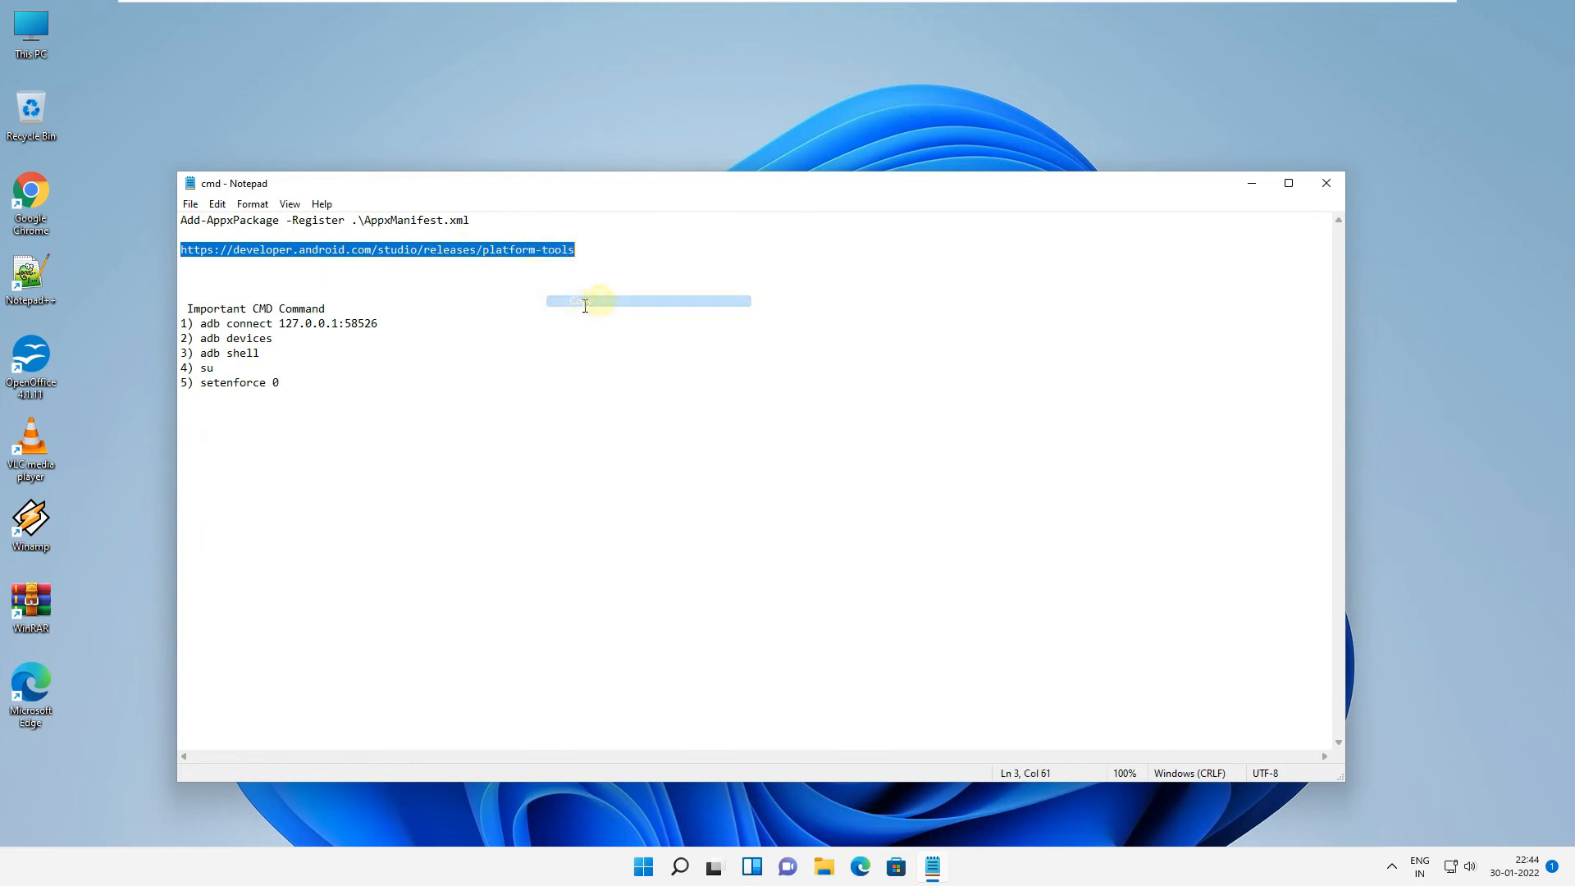
{"action": "left_click", "coordinate": [1255, 184]}
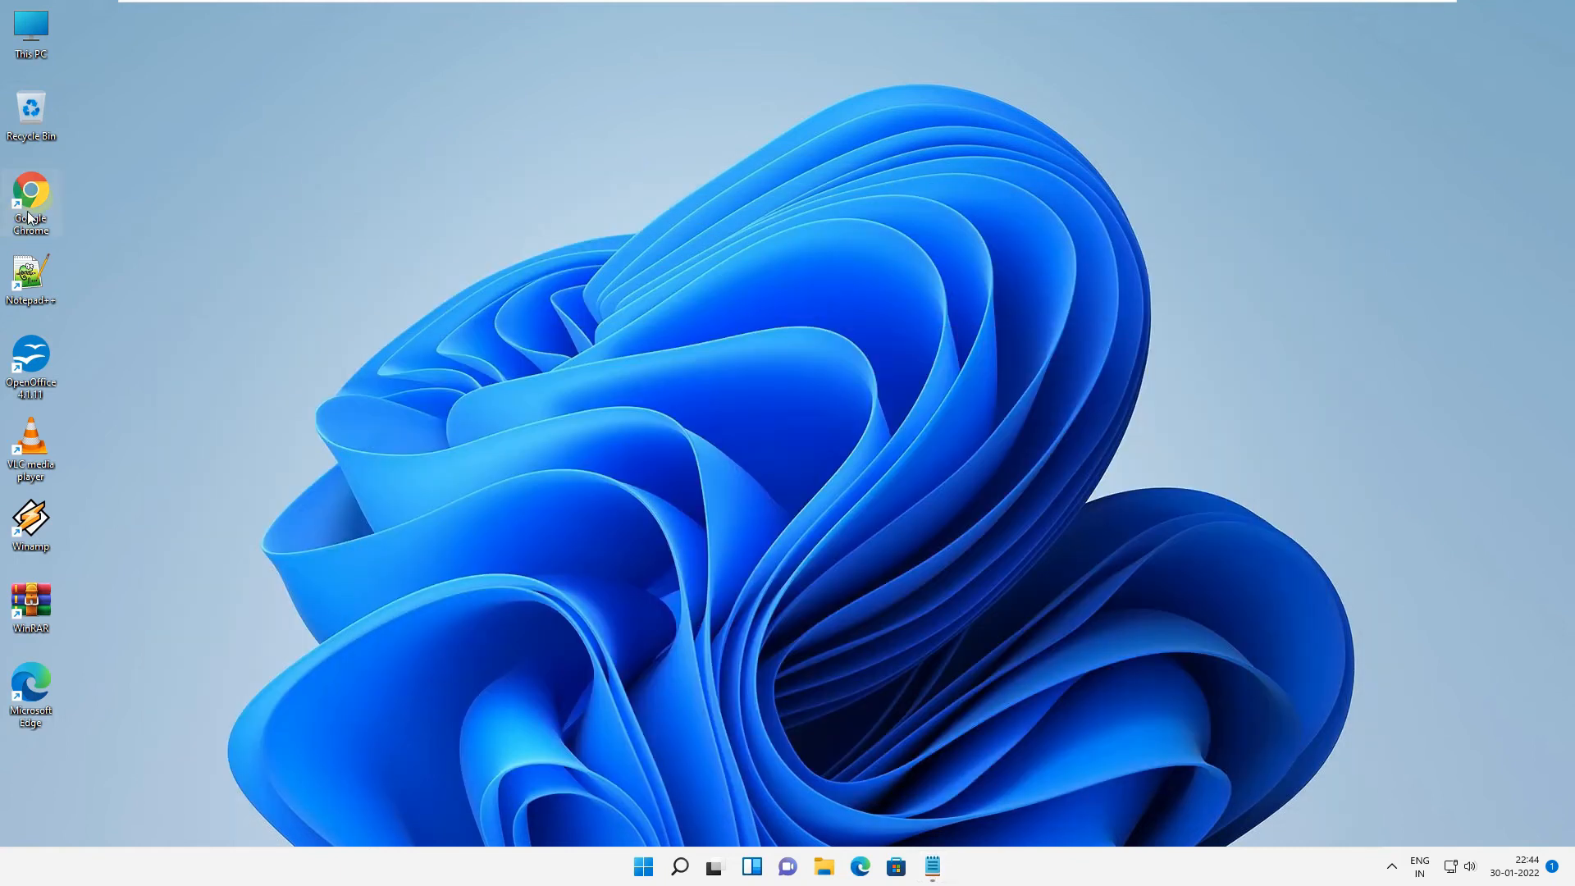
- Switch to Google Chrome and load the copied address developer.android.com/studio/releases/platform-tools
{"action": "double_click", "coordinate": [52, 182]}
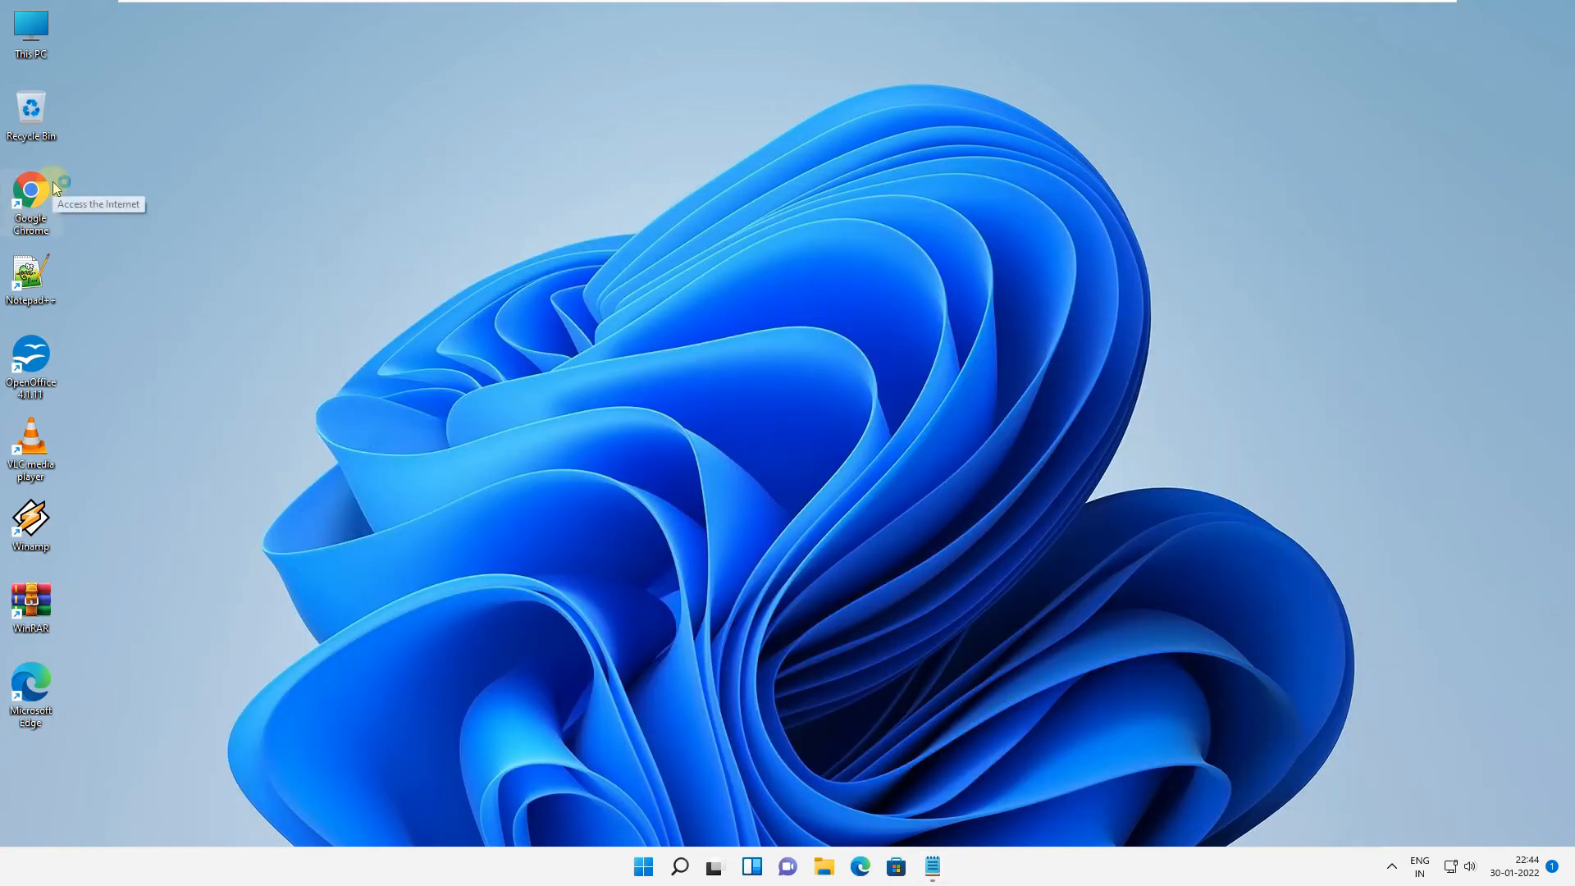
{"action": "right_click", "coordinate": [726, 46]}
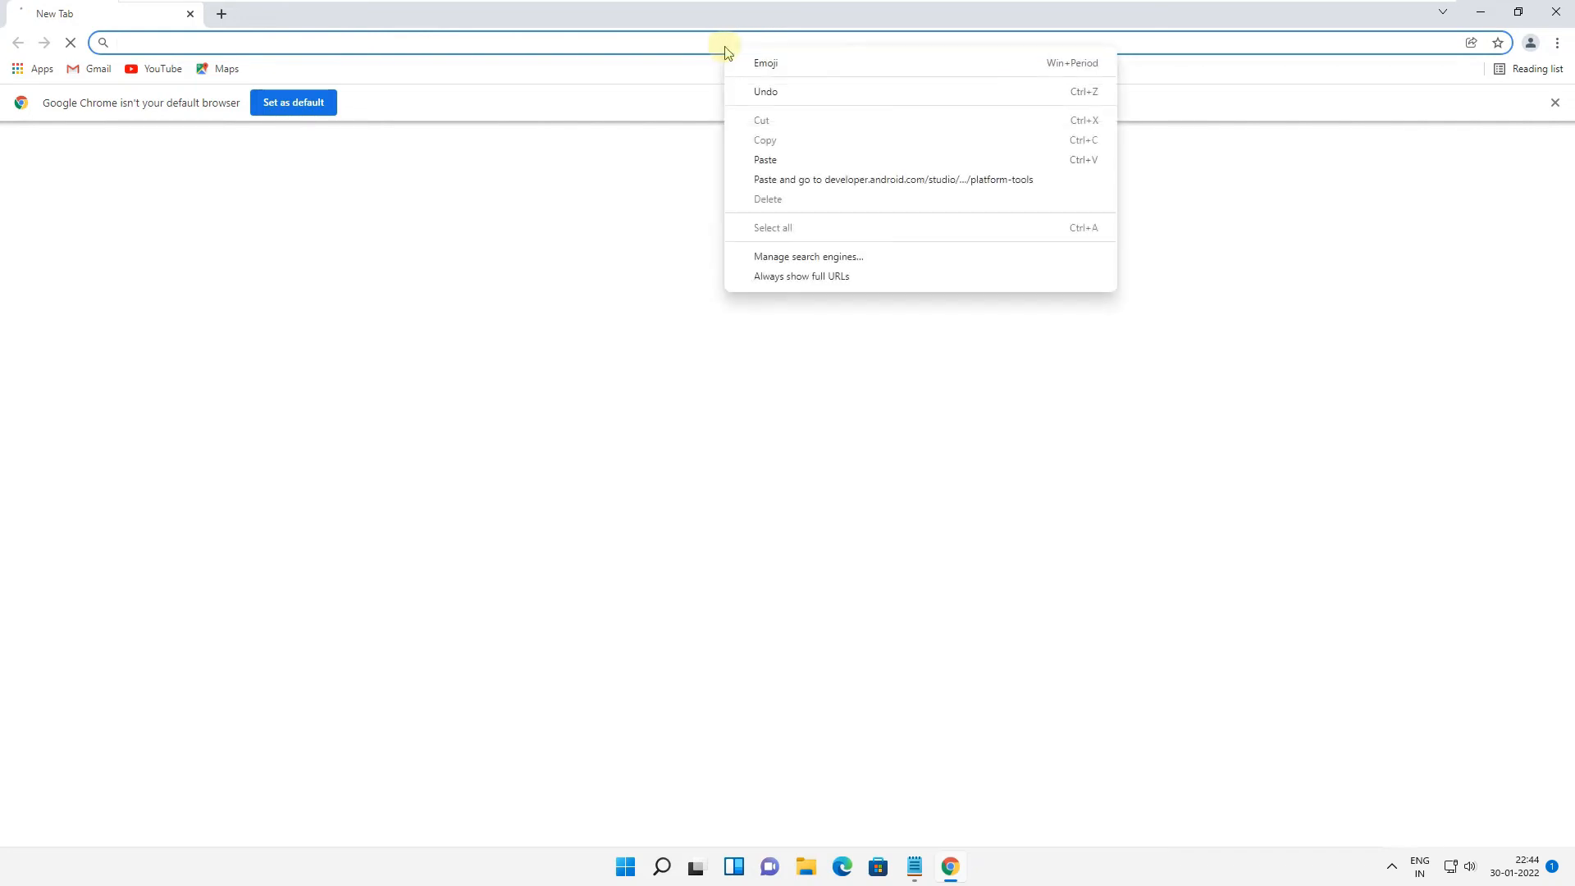
{"action": "left_click", "coordinate": [780, 156]}
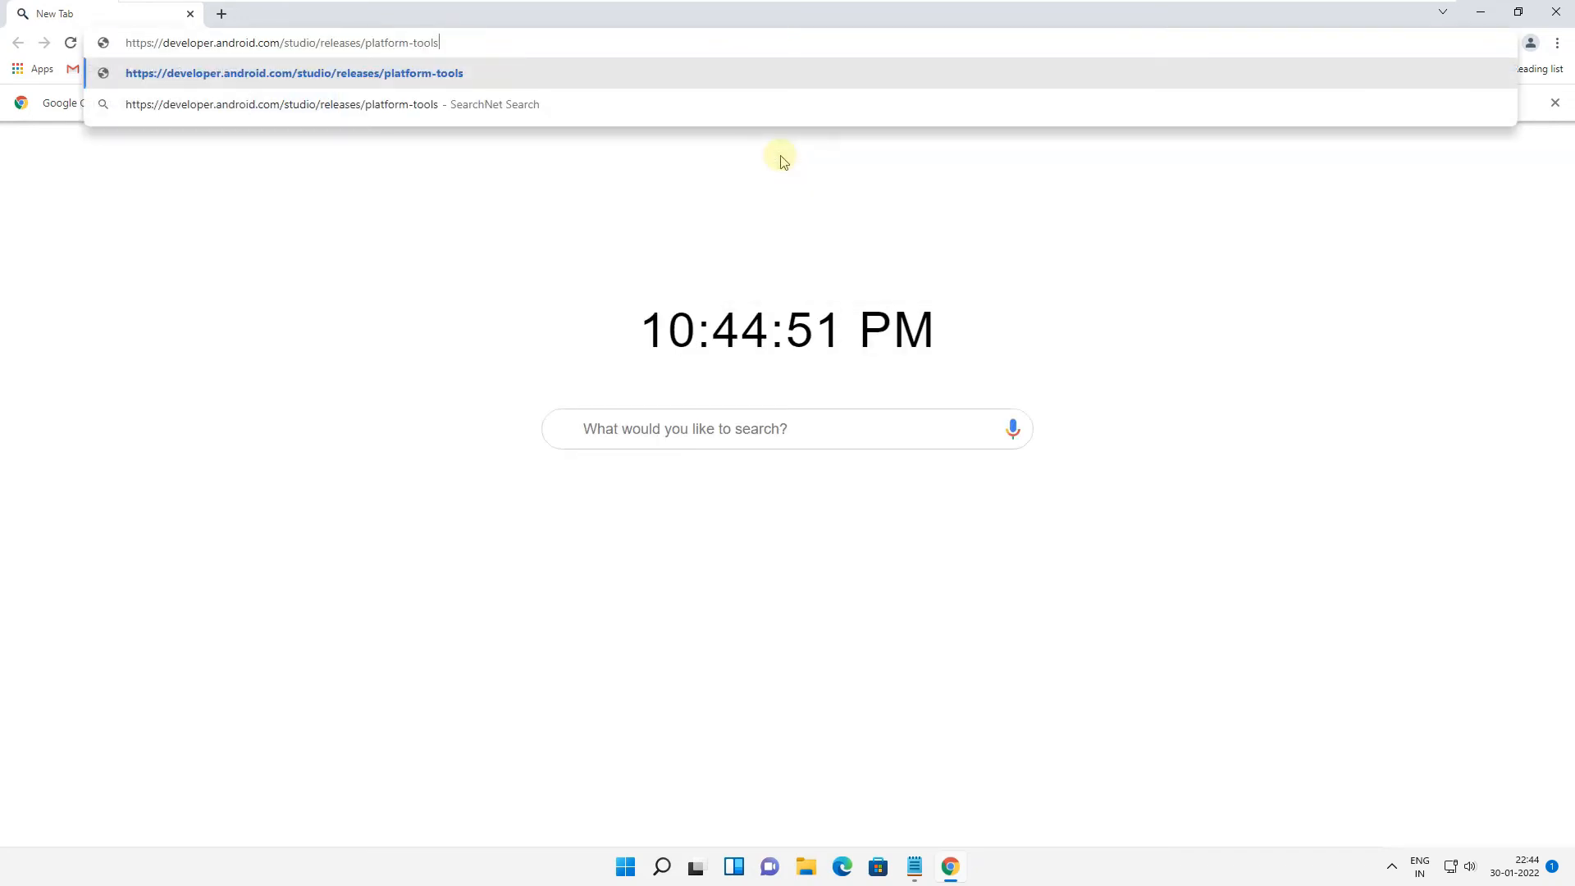
{"action": "key", "text": "Return"}
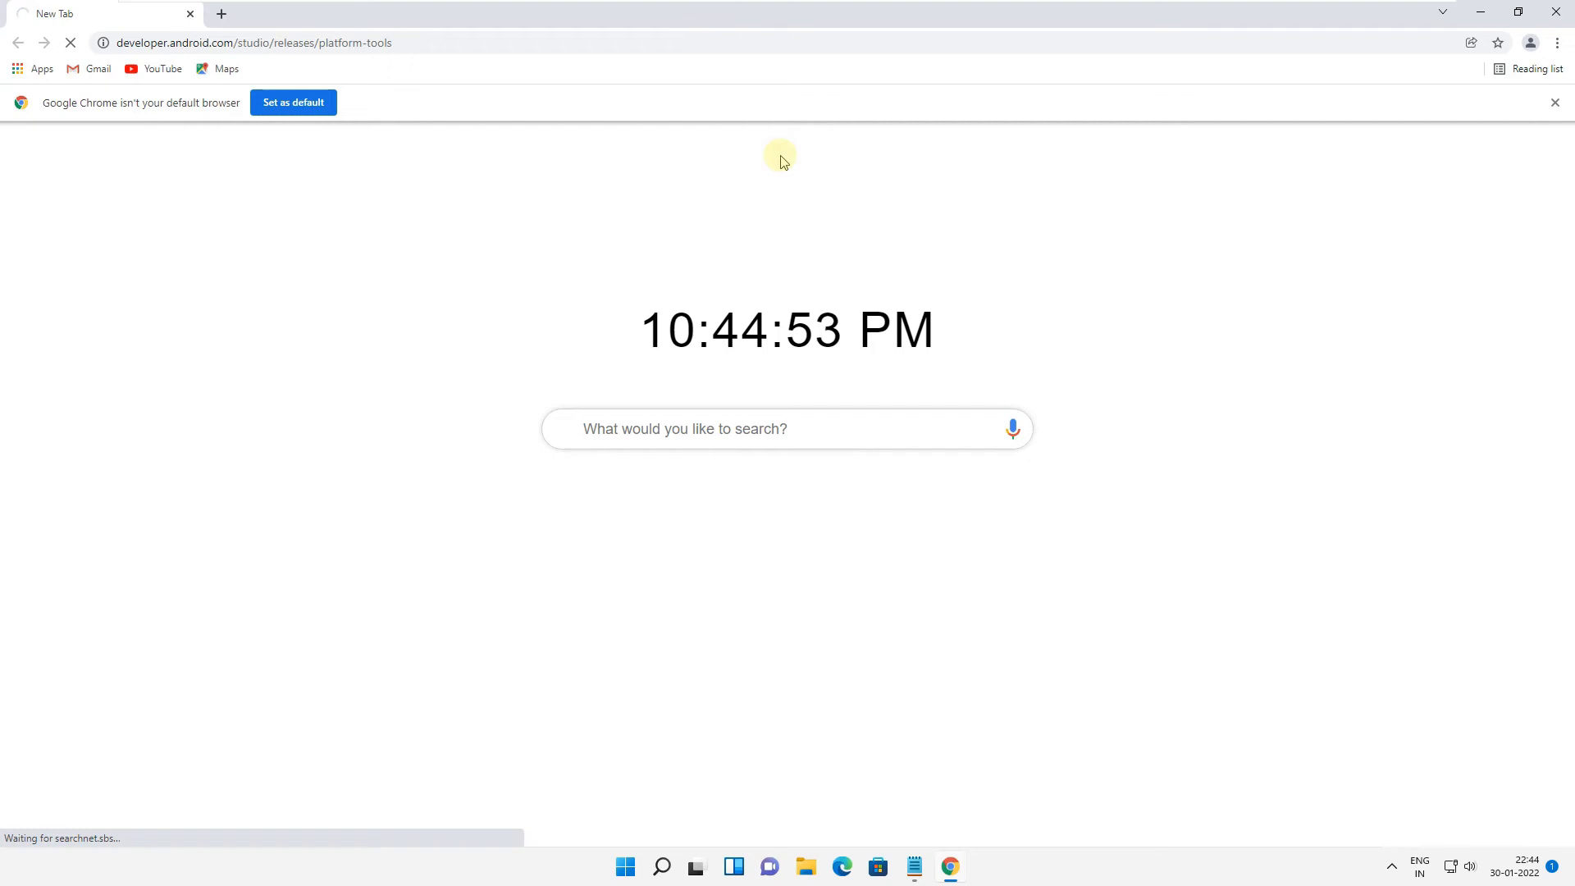
- Download SDK Platform-Tools for Windows, accepting the license terms and conditions
{"action": "scroll", "coordinate": [604, 541], "scroll_direction": "down", "scroll_amount": 2}
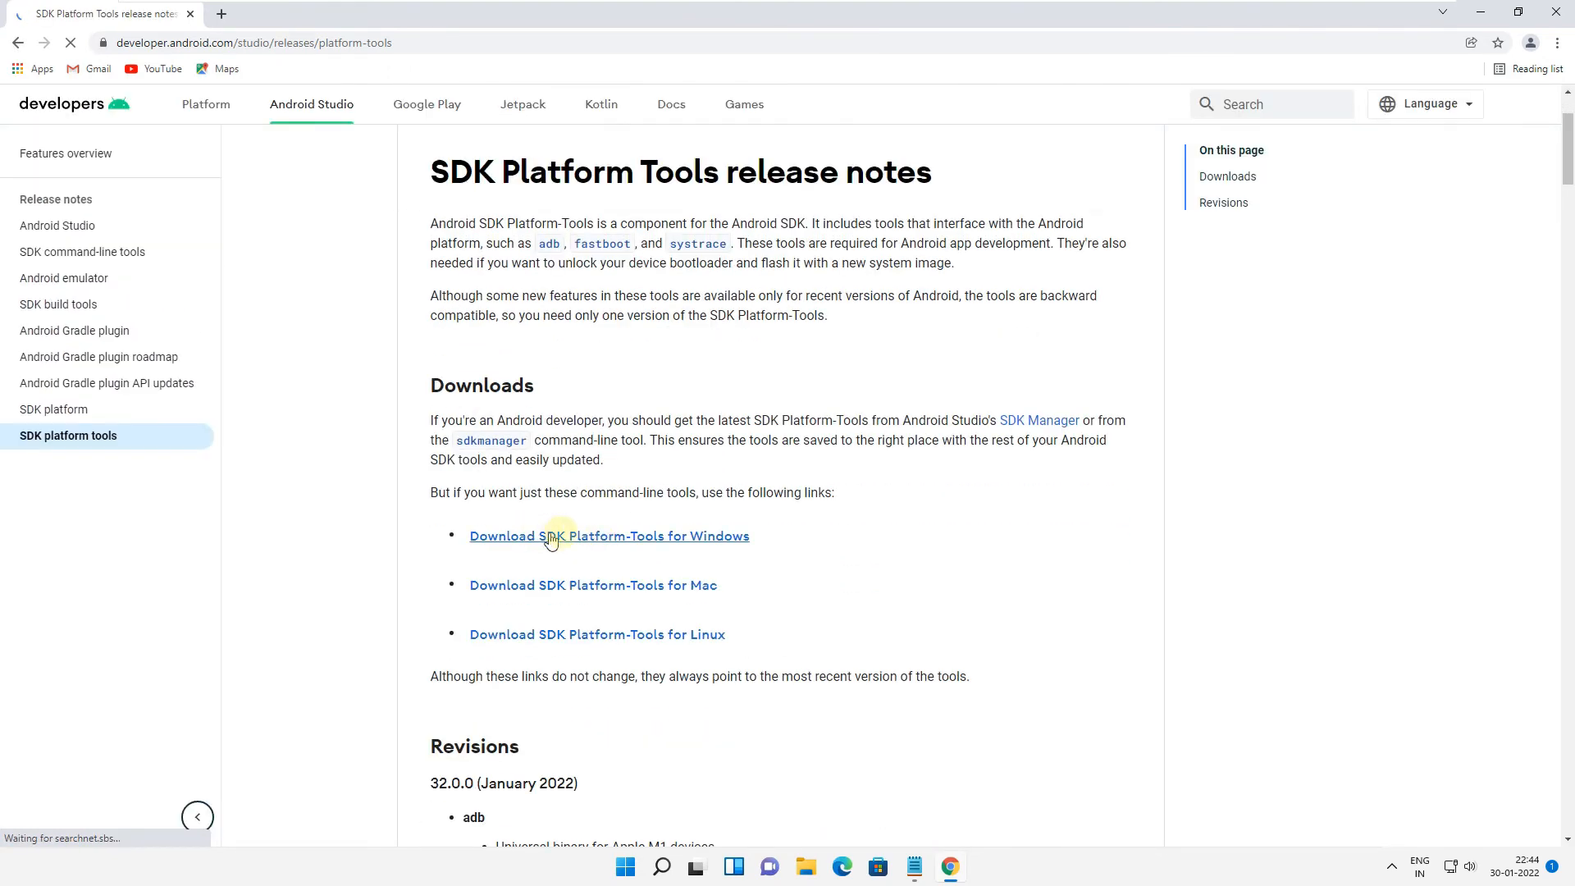
{"action": "left_click", "coordinate": [719, 547]}
{"action": "scroll", "coordinate": [608, 619], "scroll_direction": "down", "scroll_amount": 8}
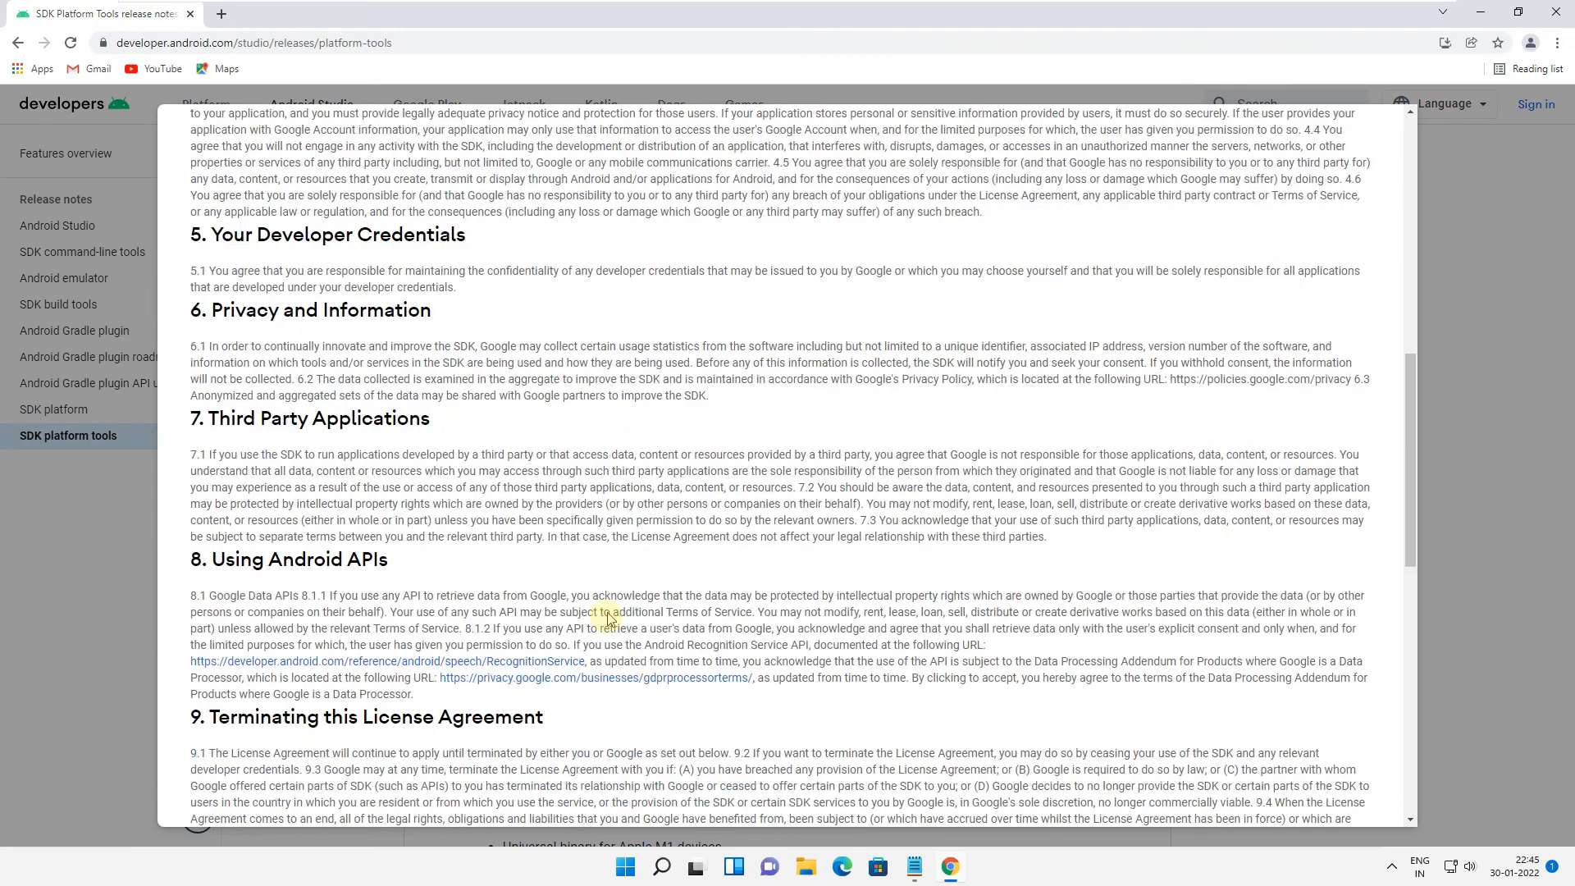
{"action": "scroll", "coordinate": [608, 619], "scroll_direction": "down", "scroll_amount": 10}
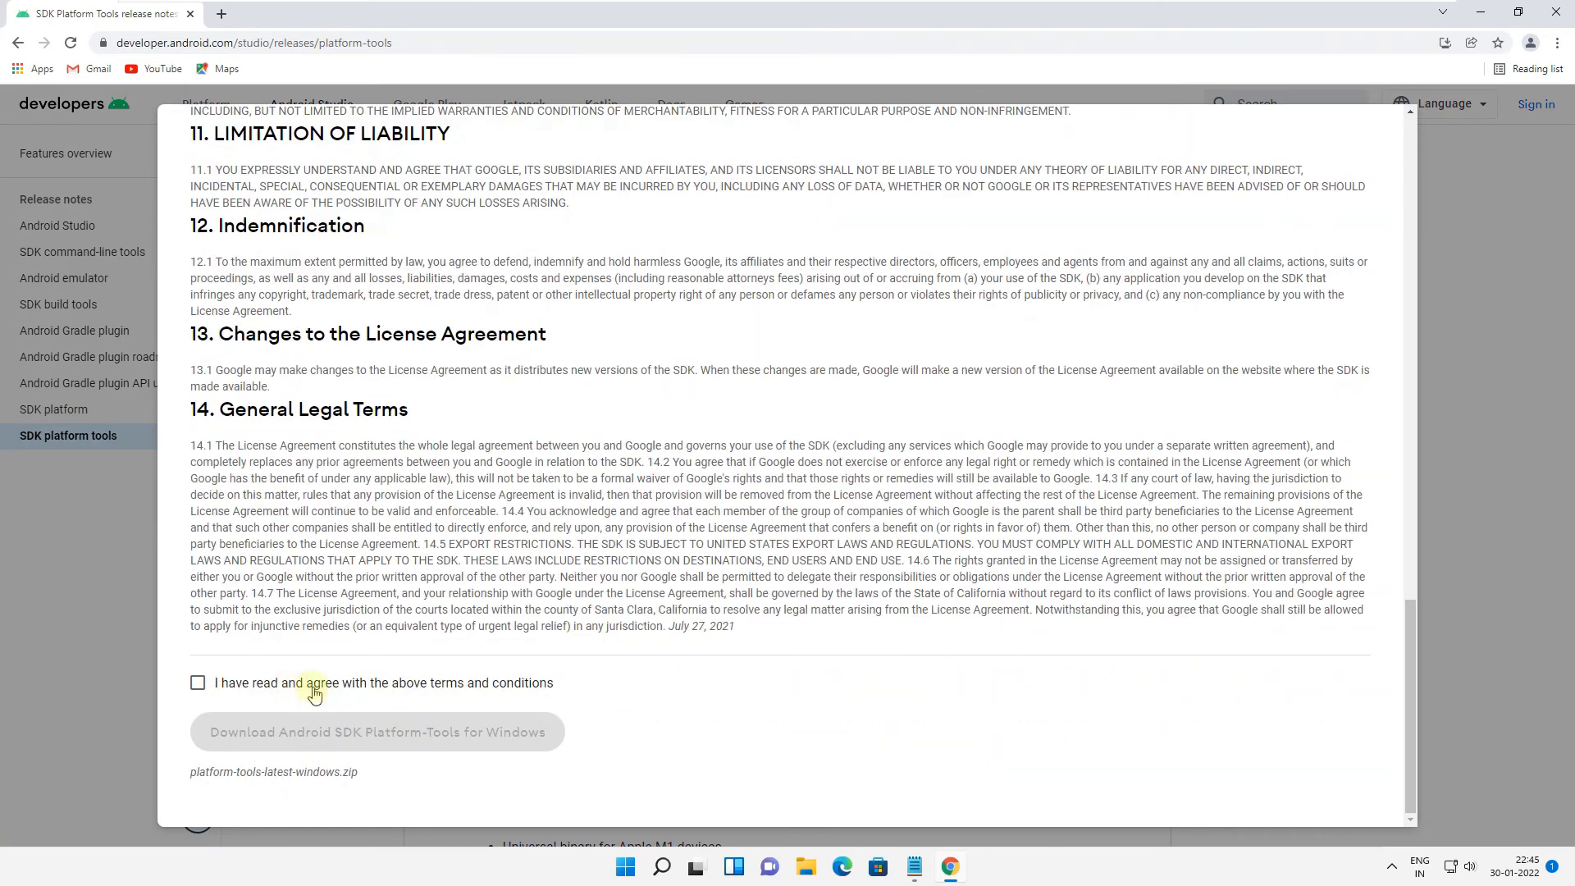
{"action": "left_click", "coordinate": [314, 693]}
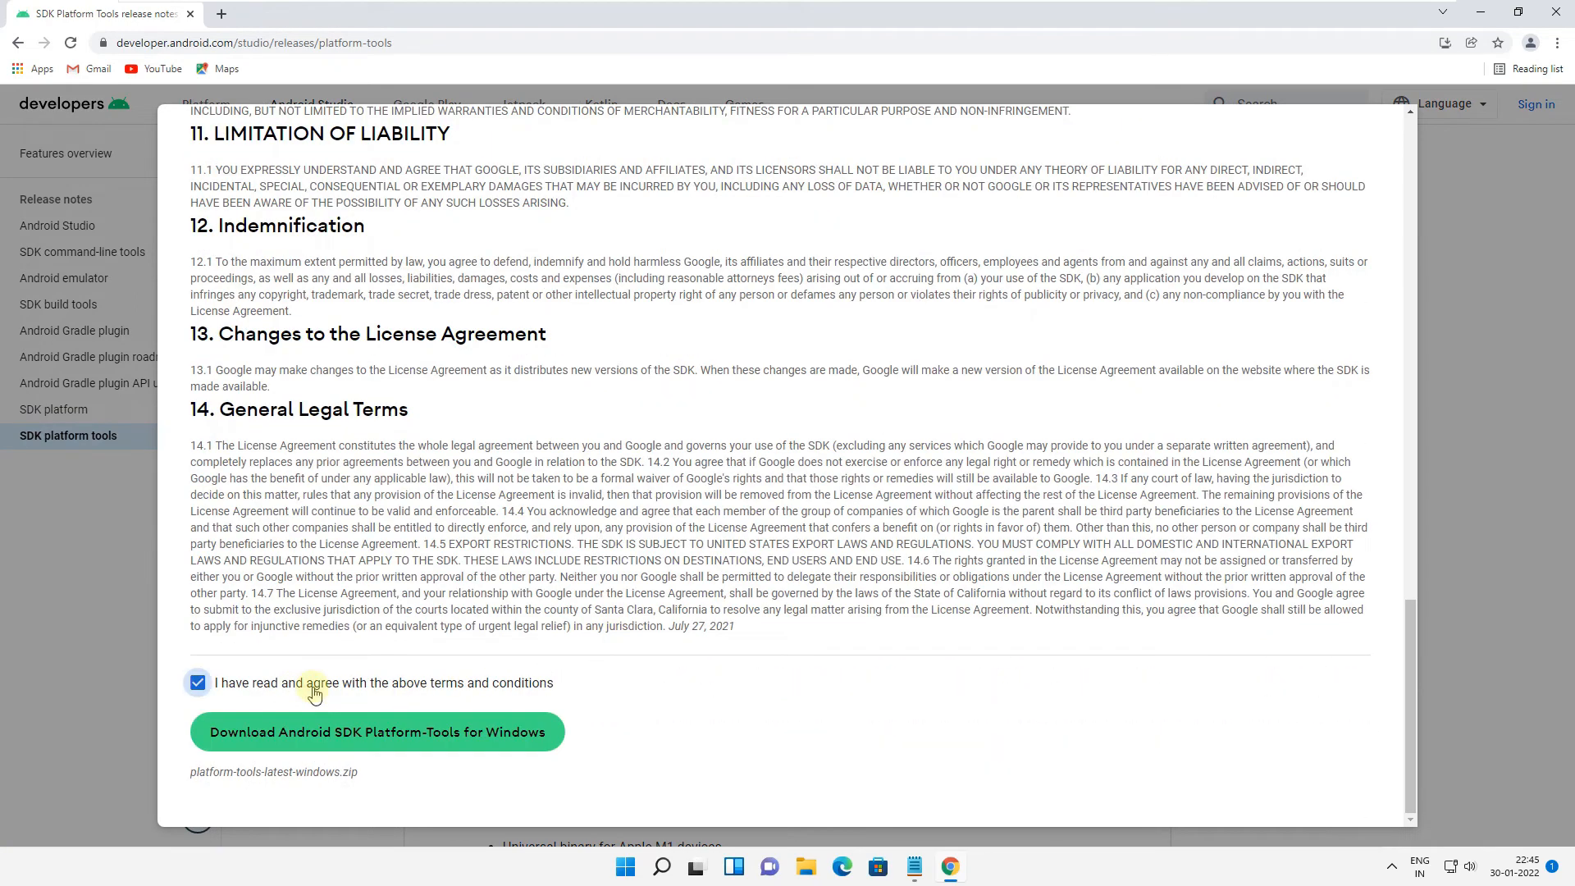
{"action": "left_click", "coordinate": [337, 742]}
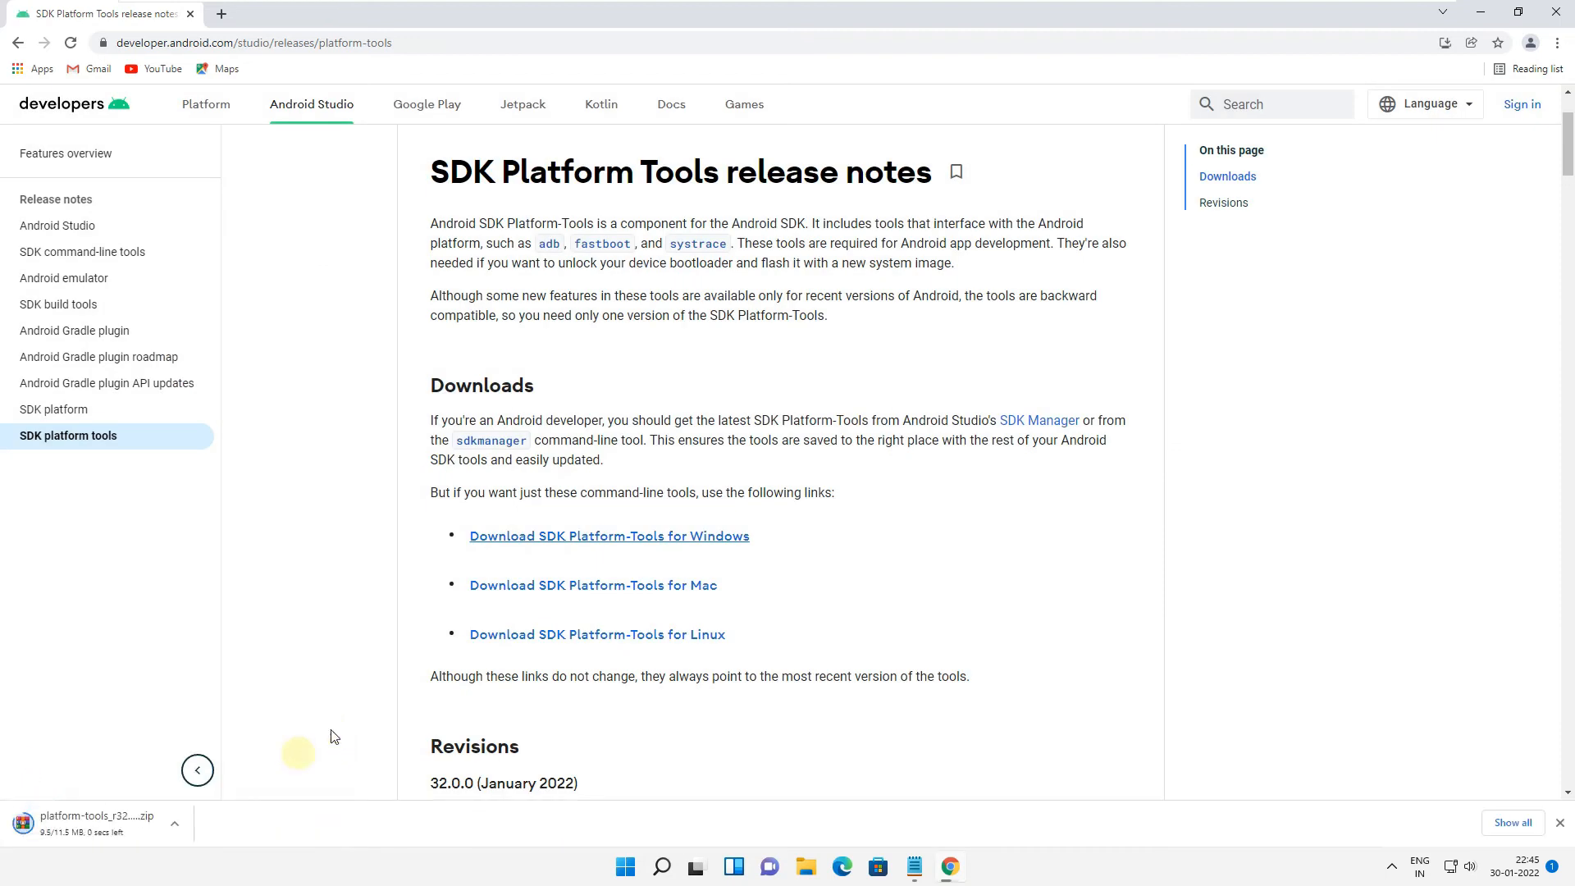
- Show the downloaded platform-tools_r32.0.0-windows archive in its folder and start extracting all of its files
{"action": "right_click", "coordinate": [123, 835]}
{"action": "left_click", "coordinate": [159, 786]}
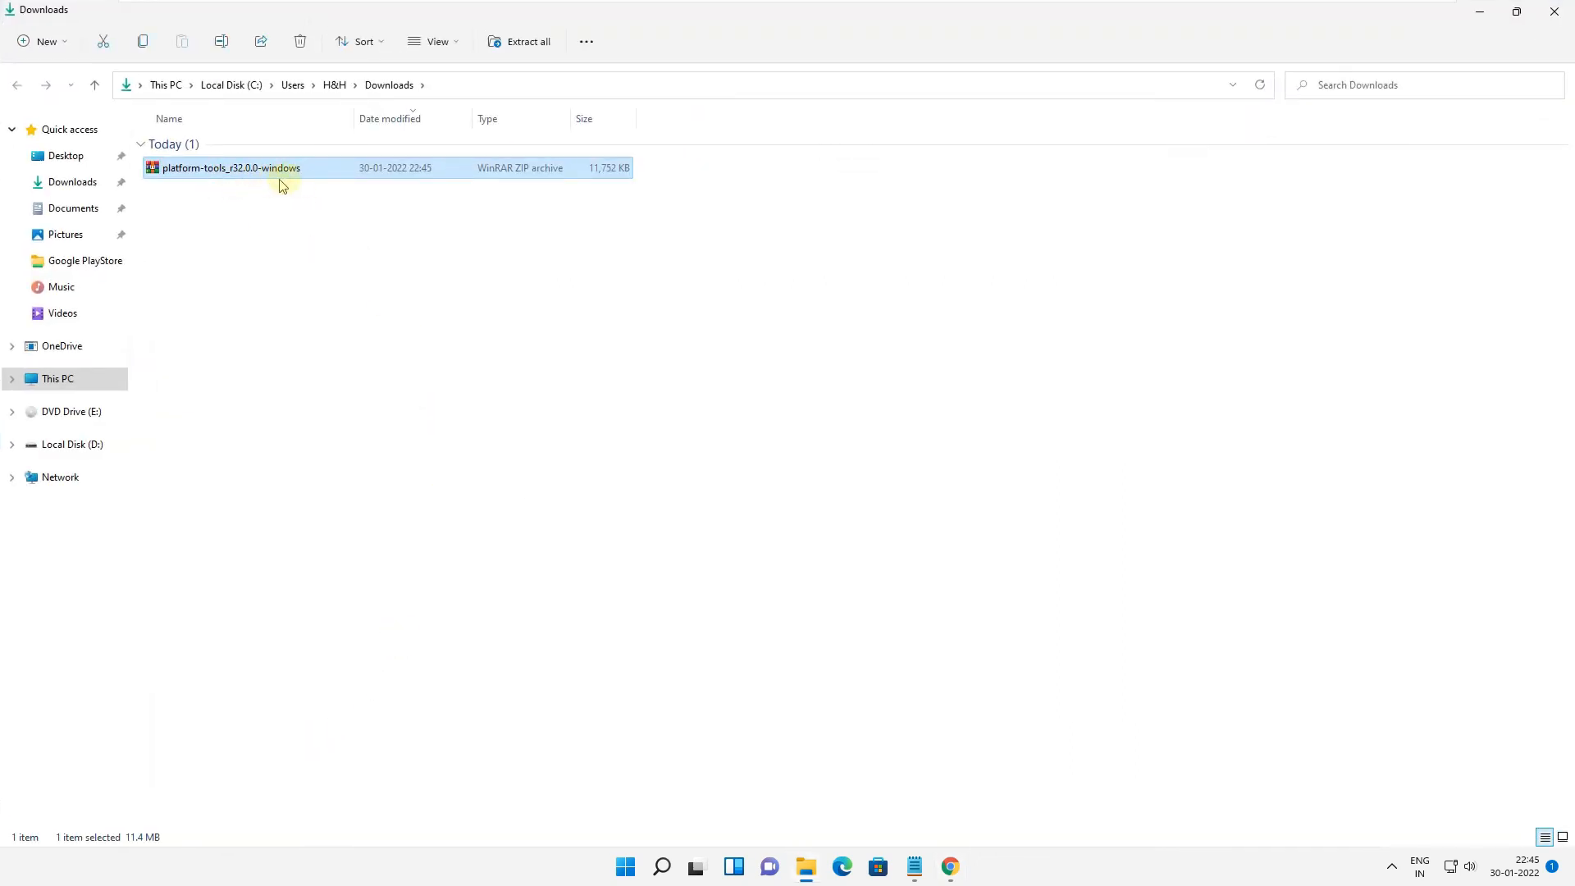
{"action": "right_click", "coordinate": [319, 172]}
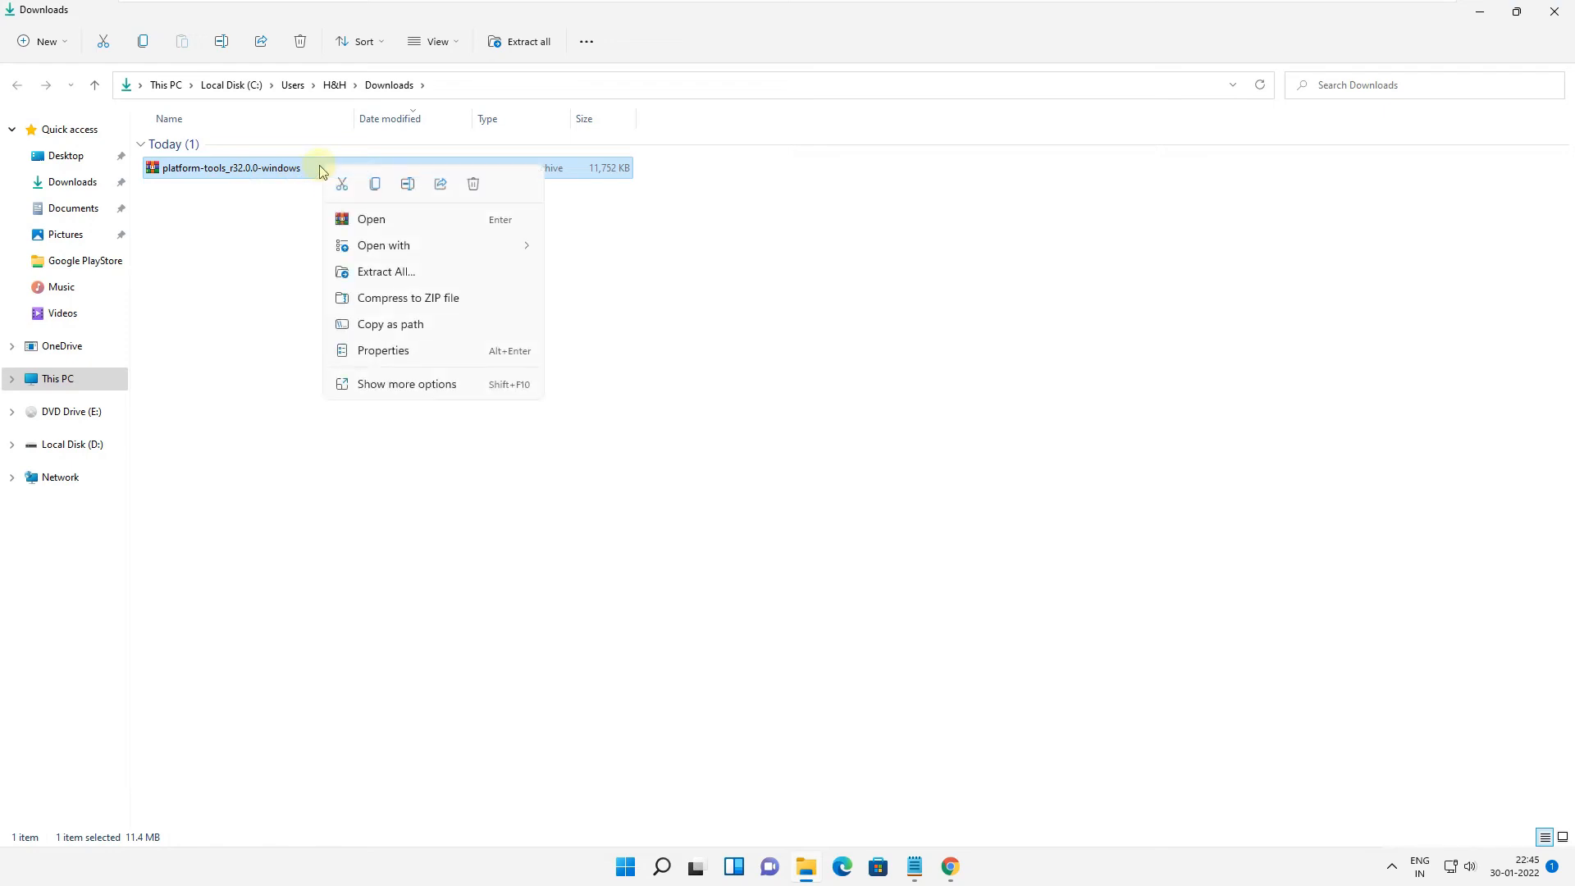
{"action": "left_click", "coordinate": [386, 273]}
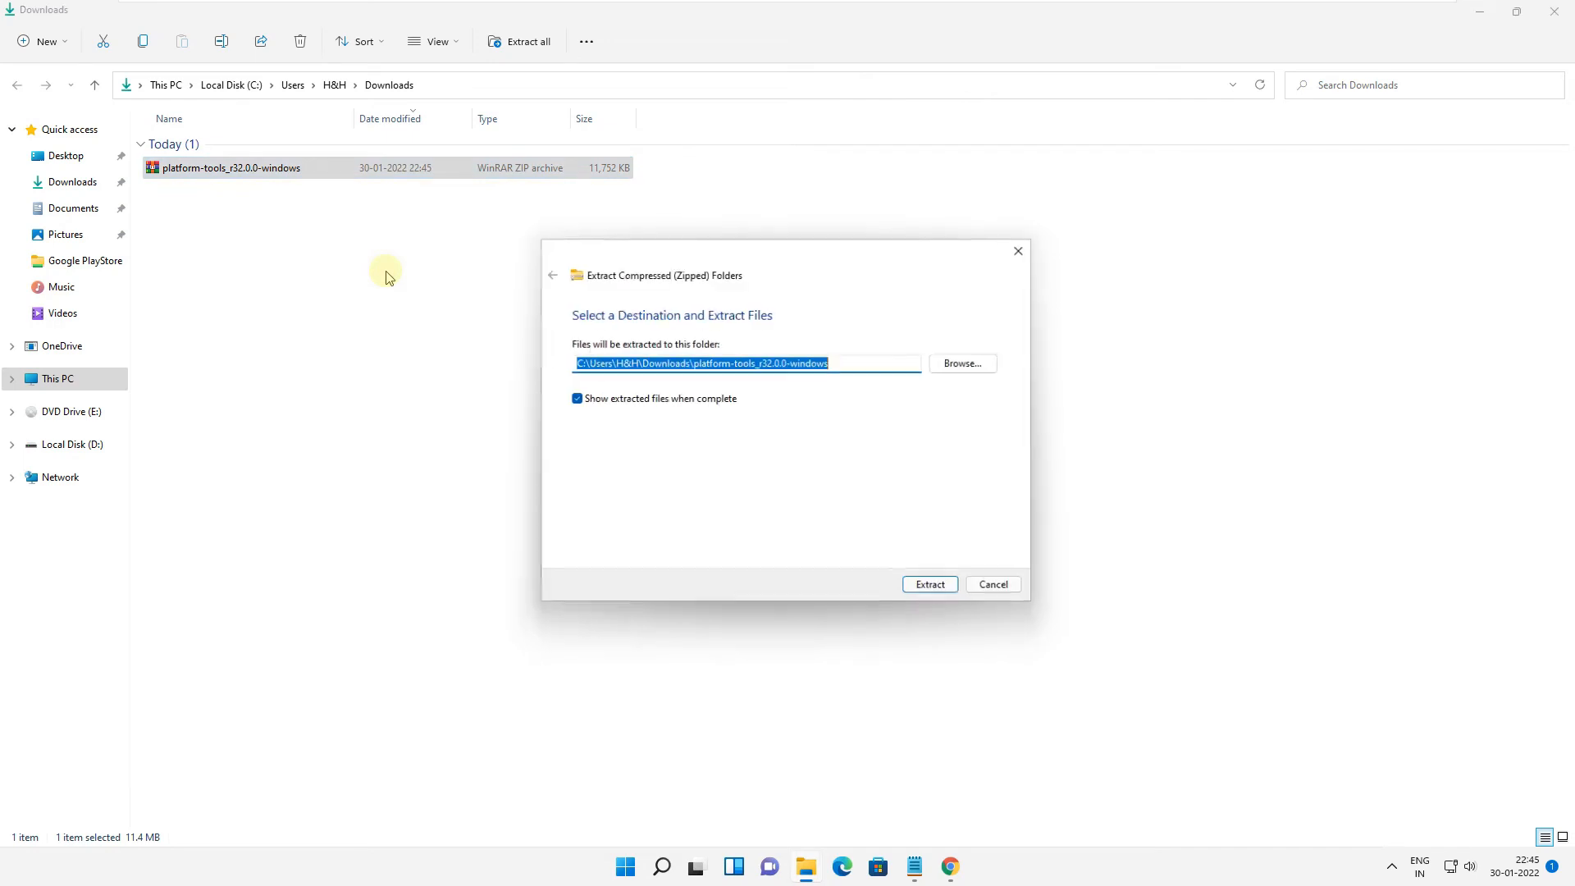
- Browse to Local Disk (C:) for the extraction destination and create a new folder named adb there
{"action": "left_click", "coordinate": [972, 362]}
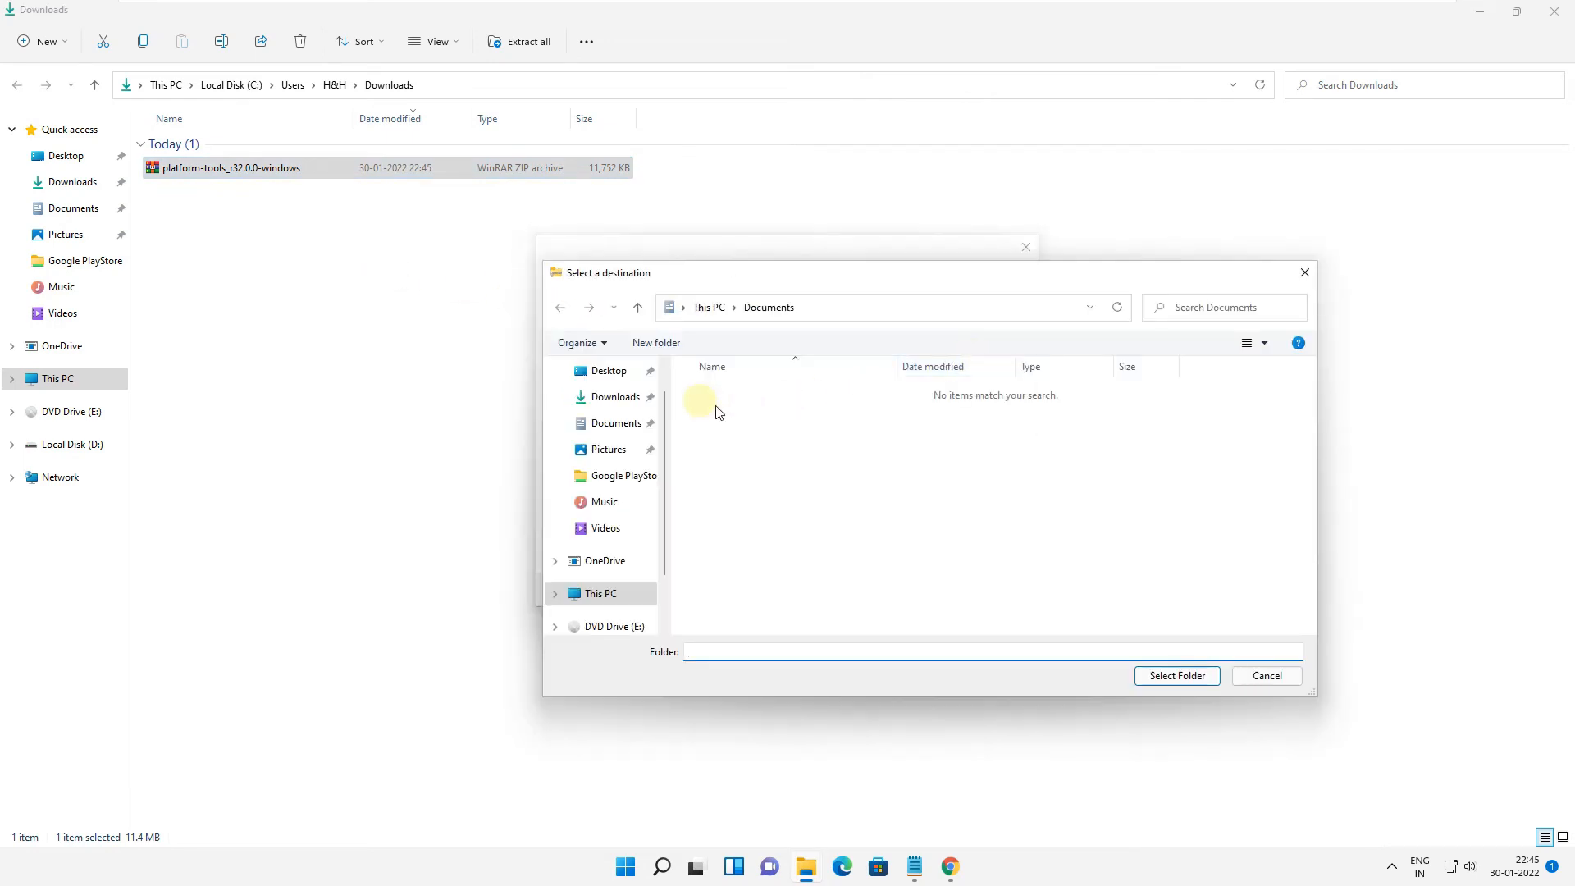
{"action": "left_click", "coordinate": [665, 365]}
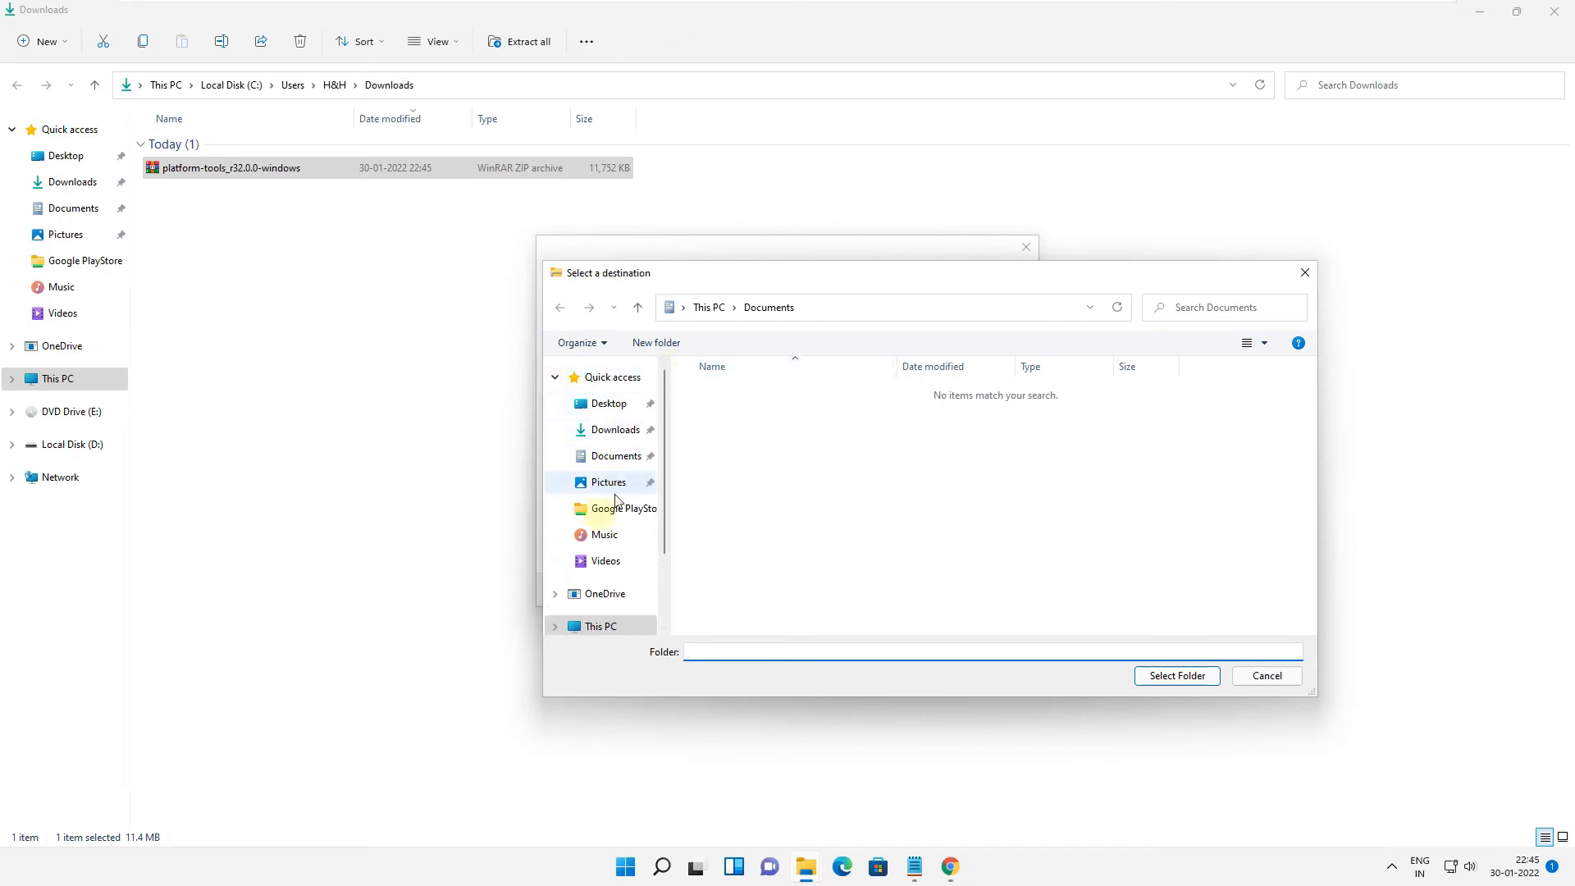
{"action": "scroll", "coordinate": [590, 533], "scroll_direction": "down", "scroll_amount": 1}
{"action": "left_click", "coordinate": [552, 568]}
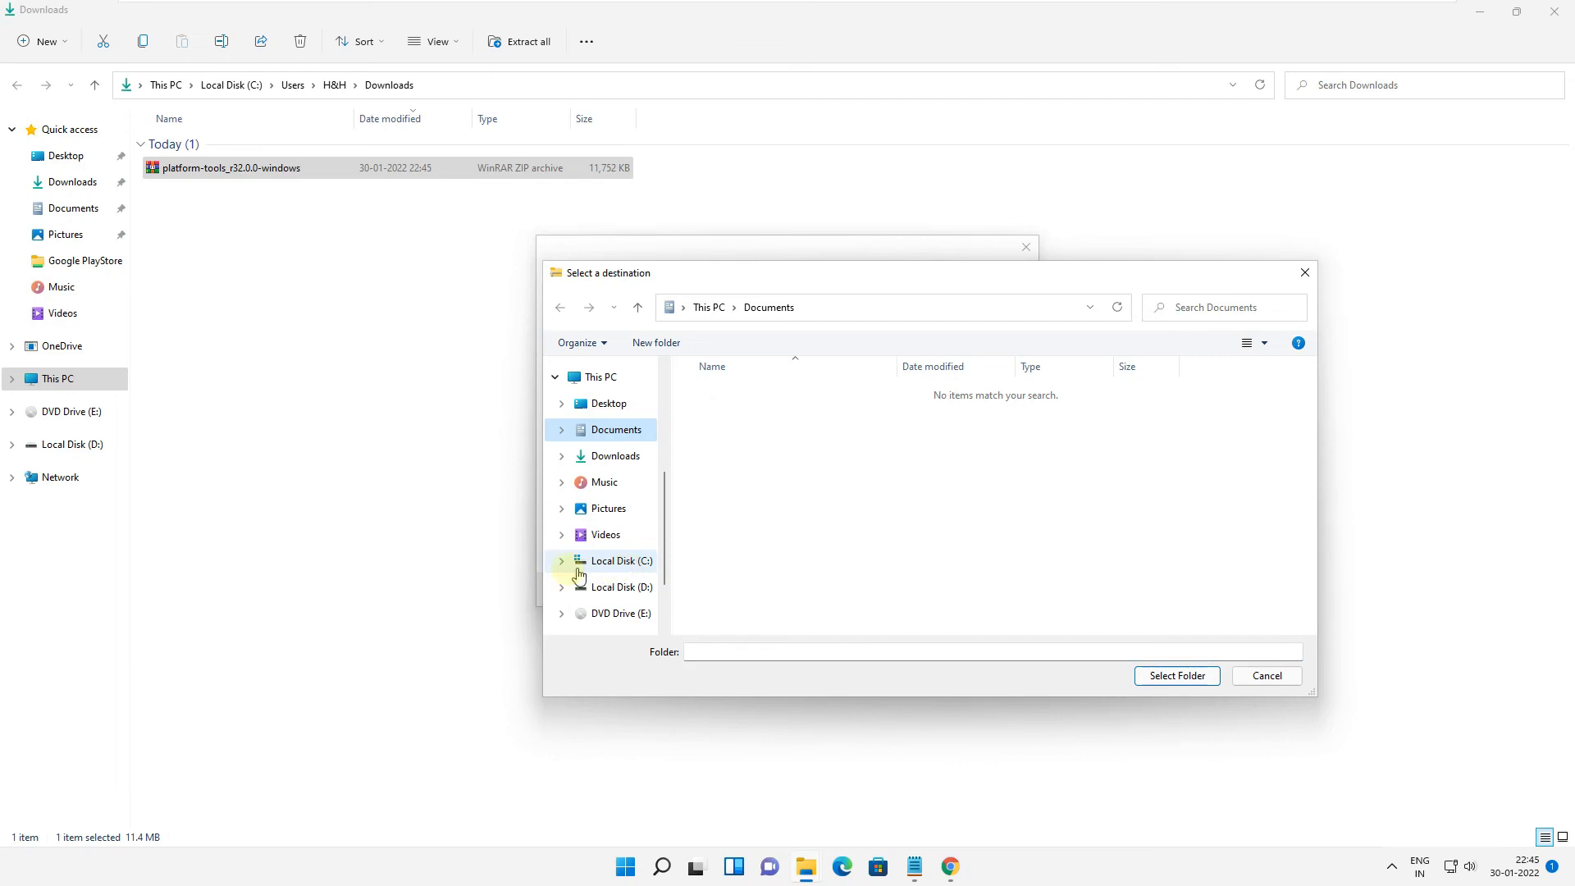
{"action": "left_click", "coordinate": [621, 566]}
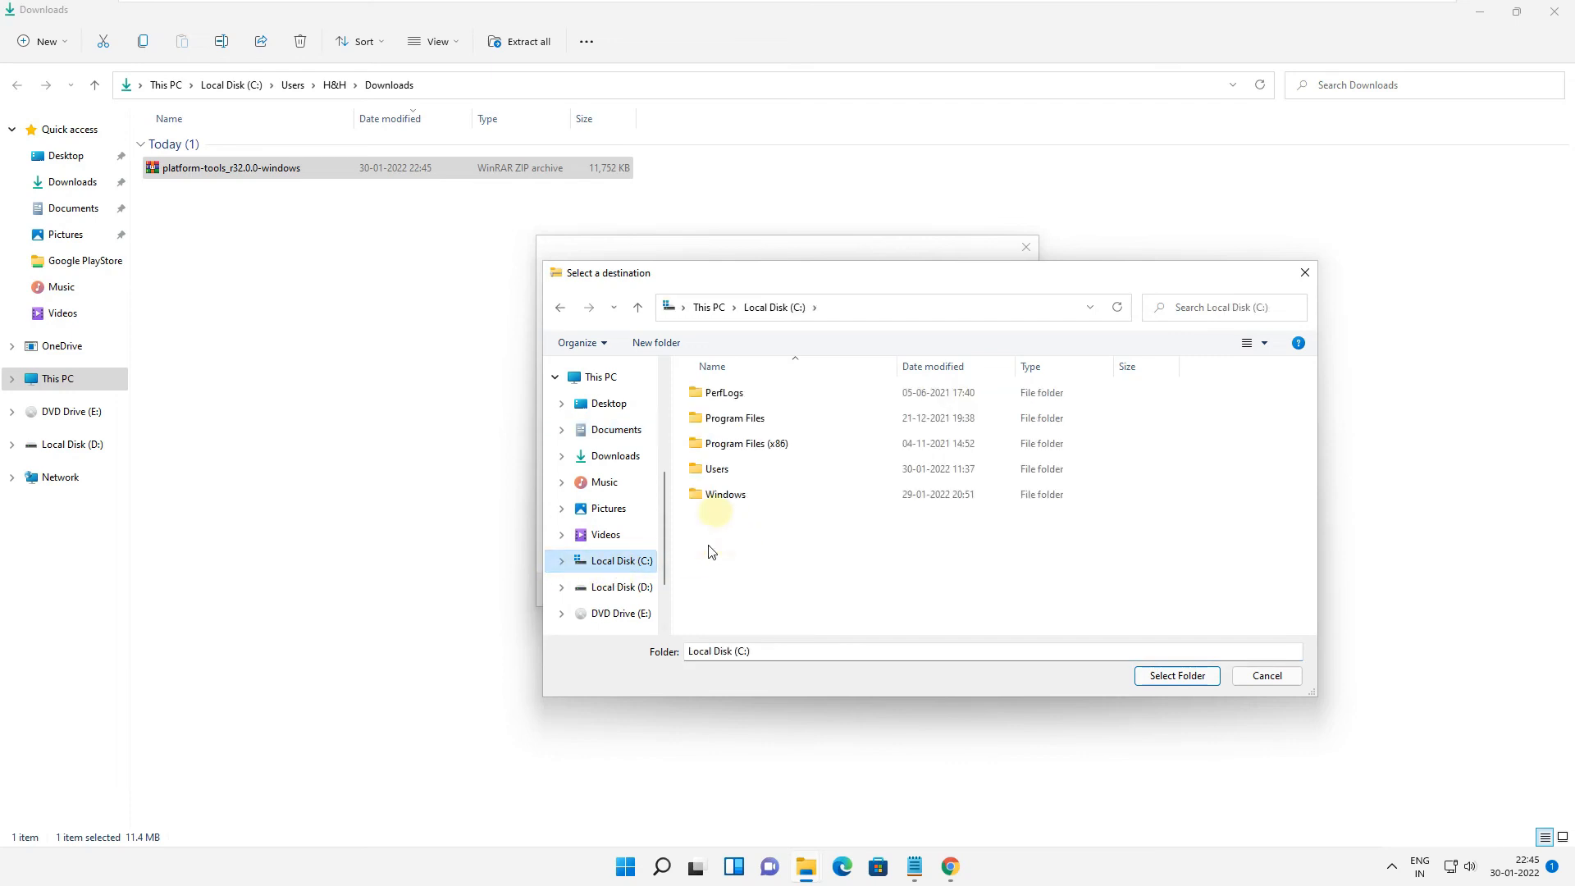
{"action": "right_click", "coordinate": [861, 540]}
{"action": "mouse_move", "coordinate": [922, 695]}
{"action": "left_click", "coordinate": [1105, 696]}
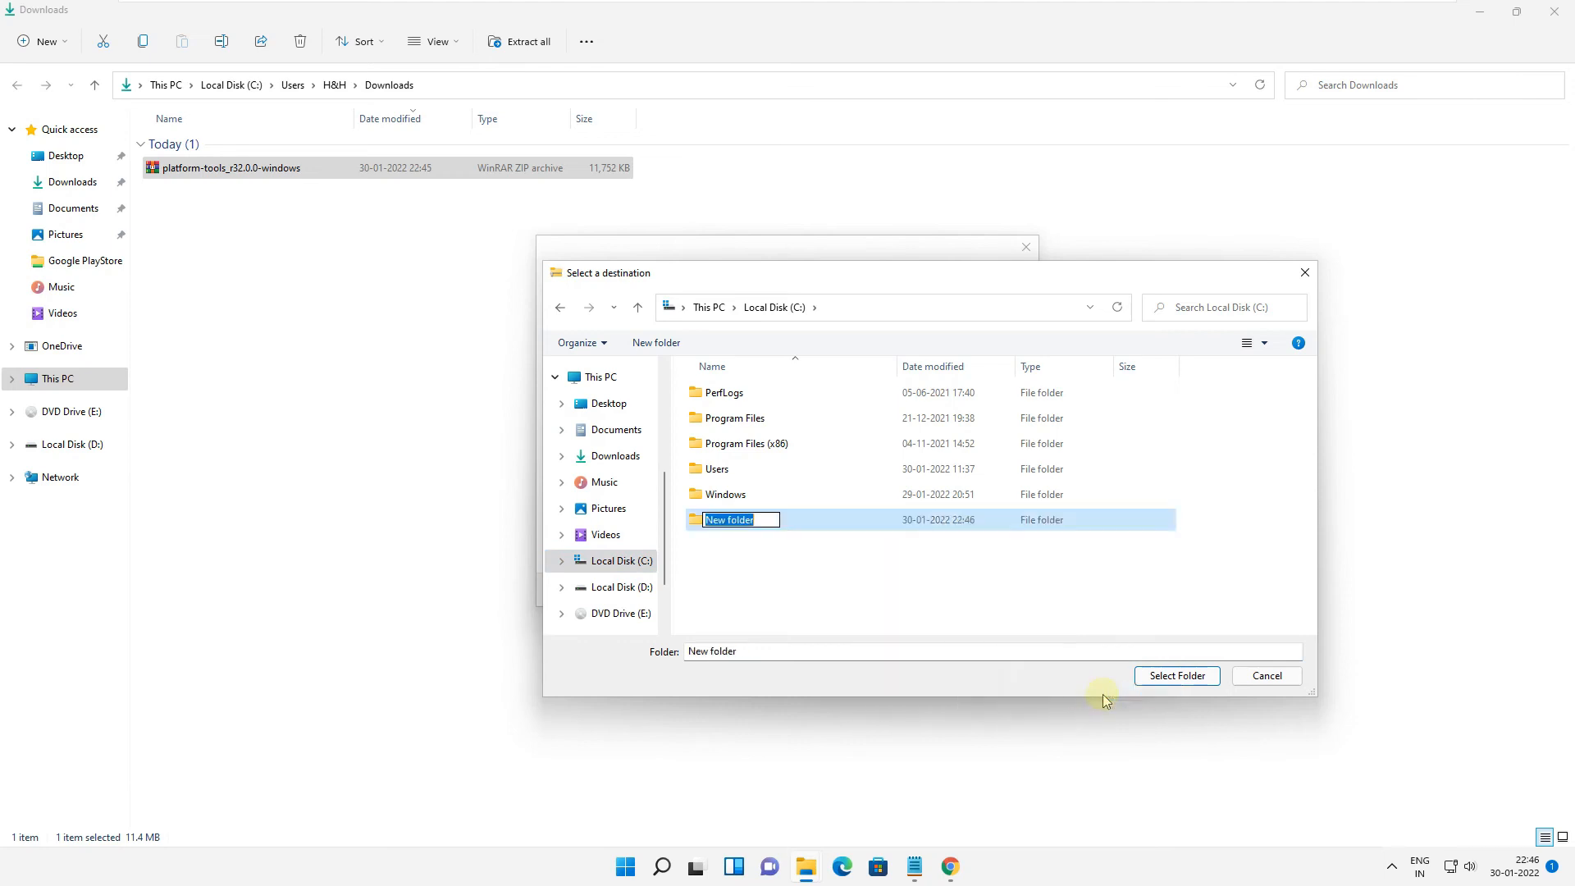
{"action": "type", "text": "adb"}
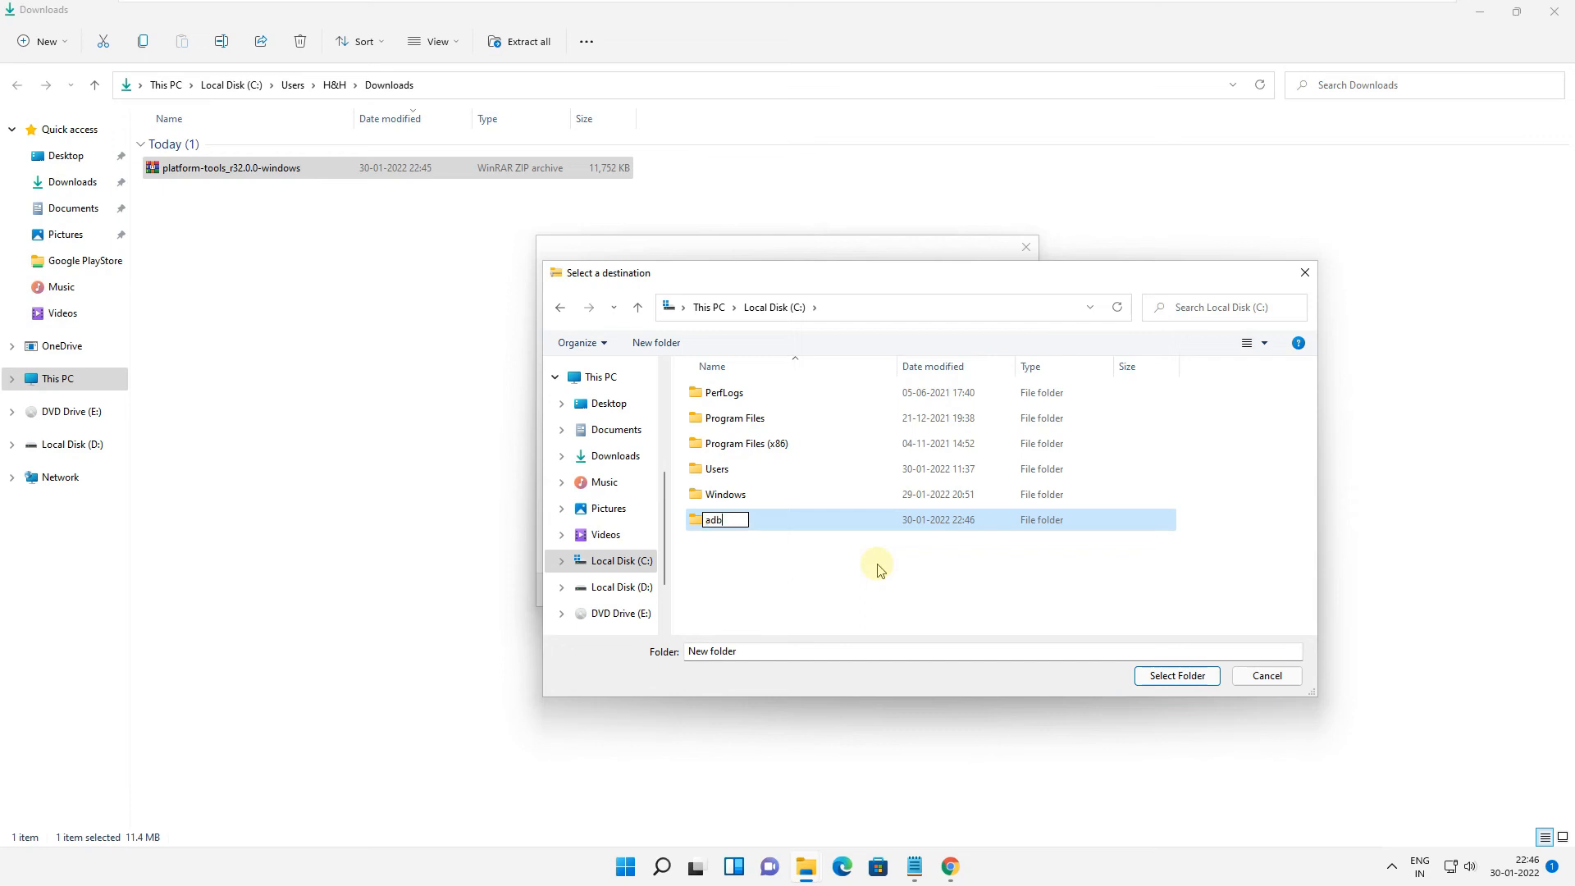
{"action": "left_click", "coordinate": [769, 522]}
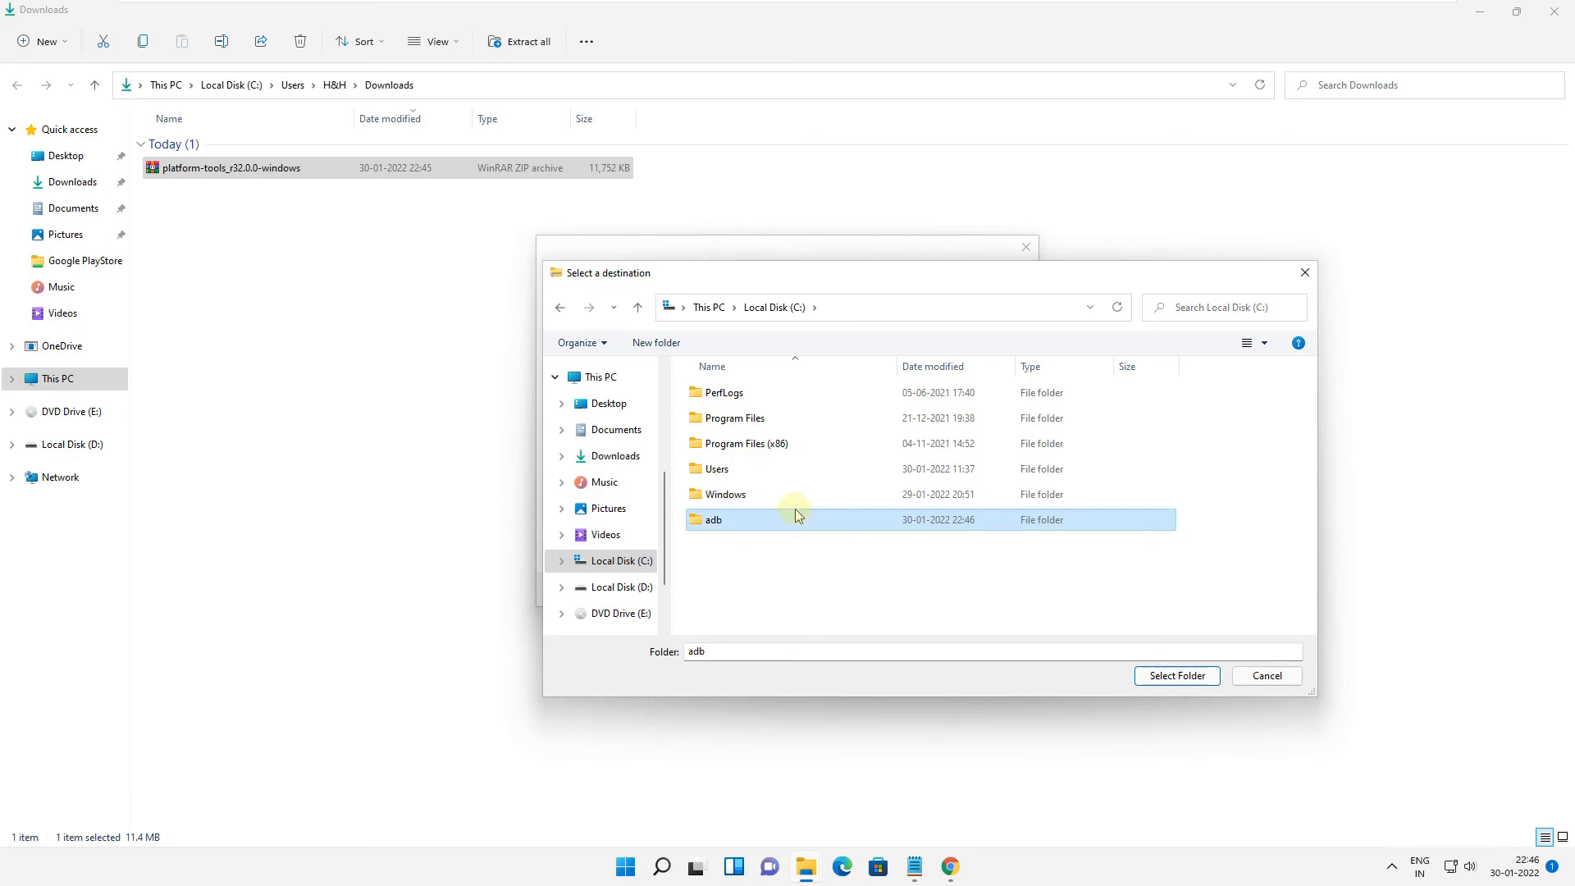
- Choose the adb folder as the destination and extract the platform-tools archive to C:\adb
{"action": "double_click", "coordinate": [794, 515]}
{"action": "left_click", "coordinate": [1184, 684]}
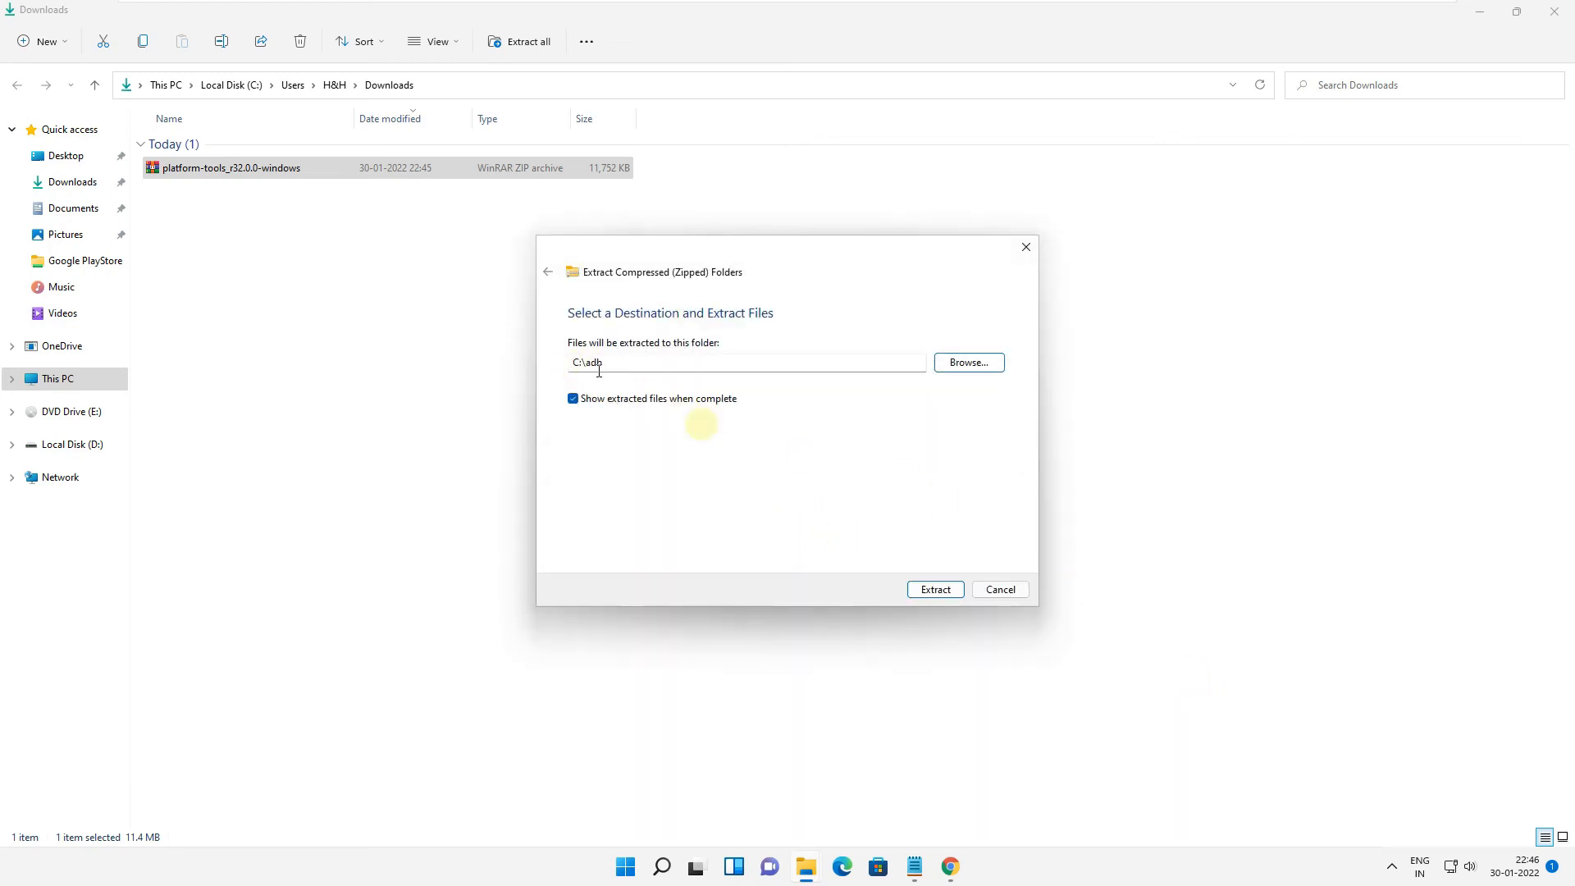
{"action": "left_click", "coordinate": [936, 590]}
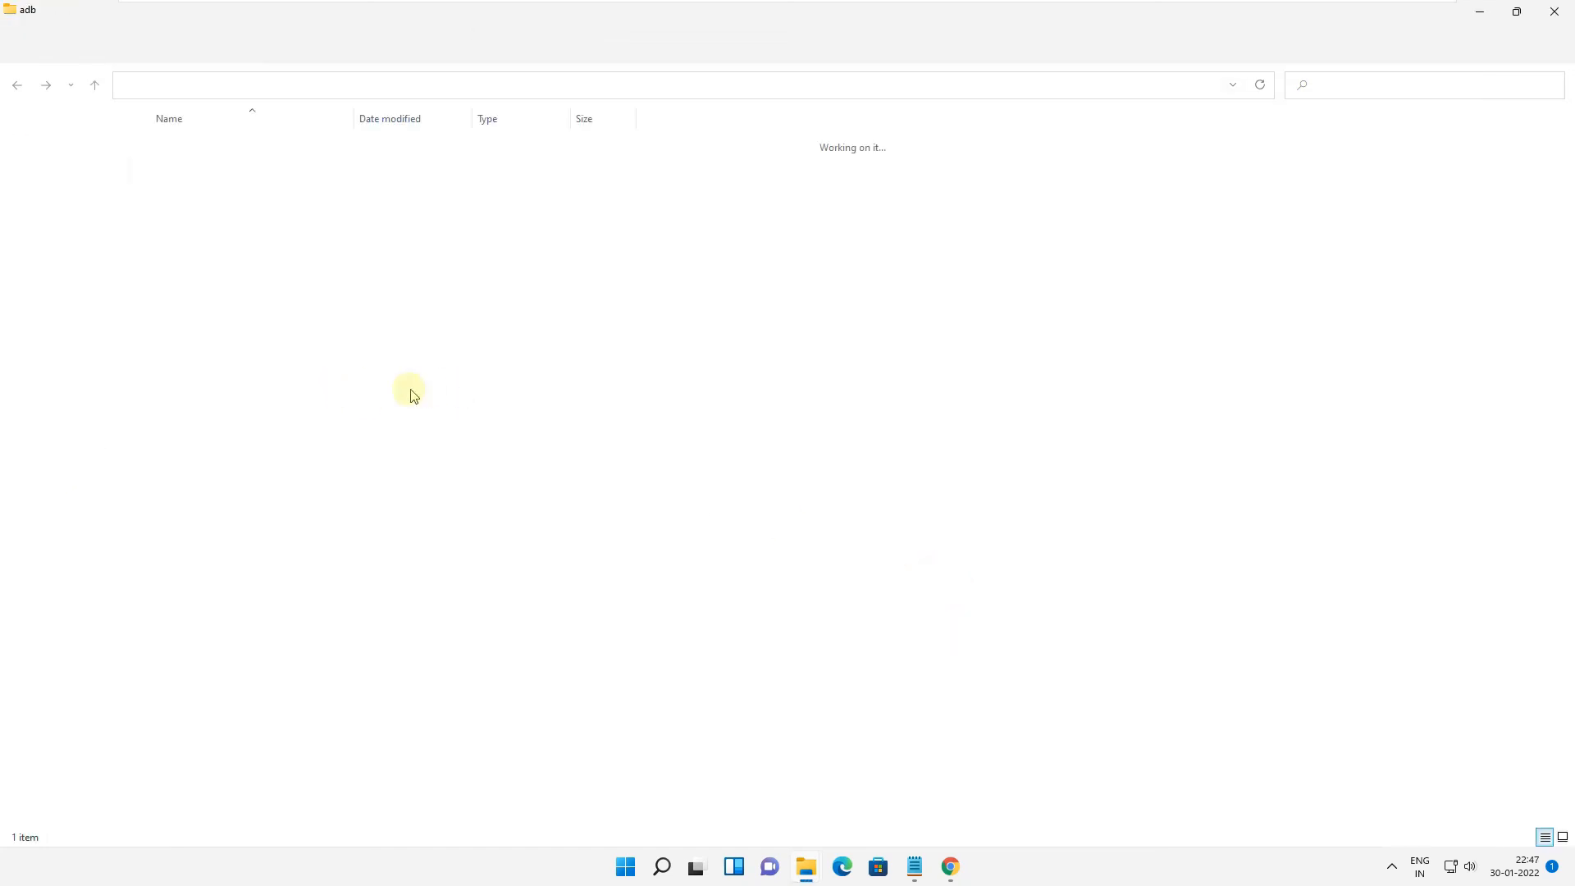
- Open the extracted platform-tools folder and launch a command prompt at that location with cmd
{"action": "left_click", "coordinate": [237, 146]}
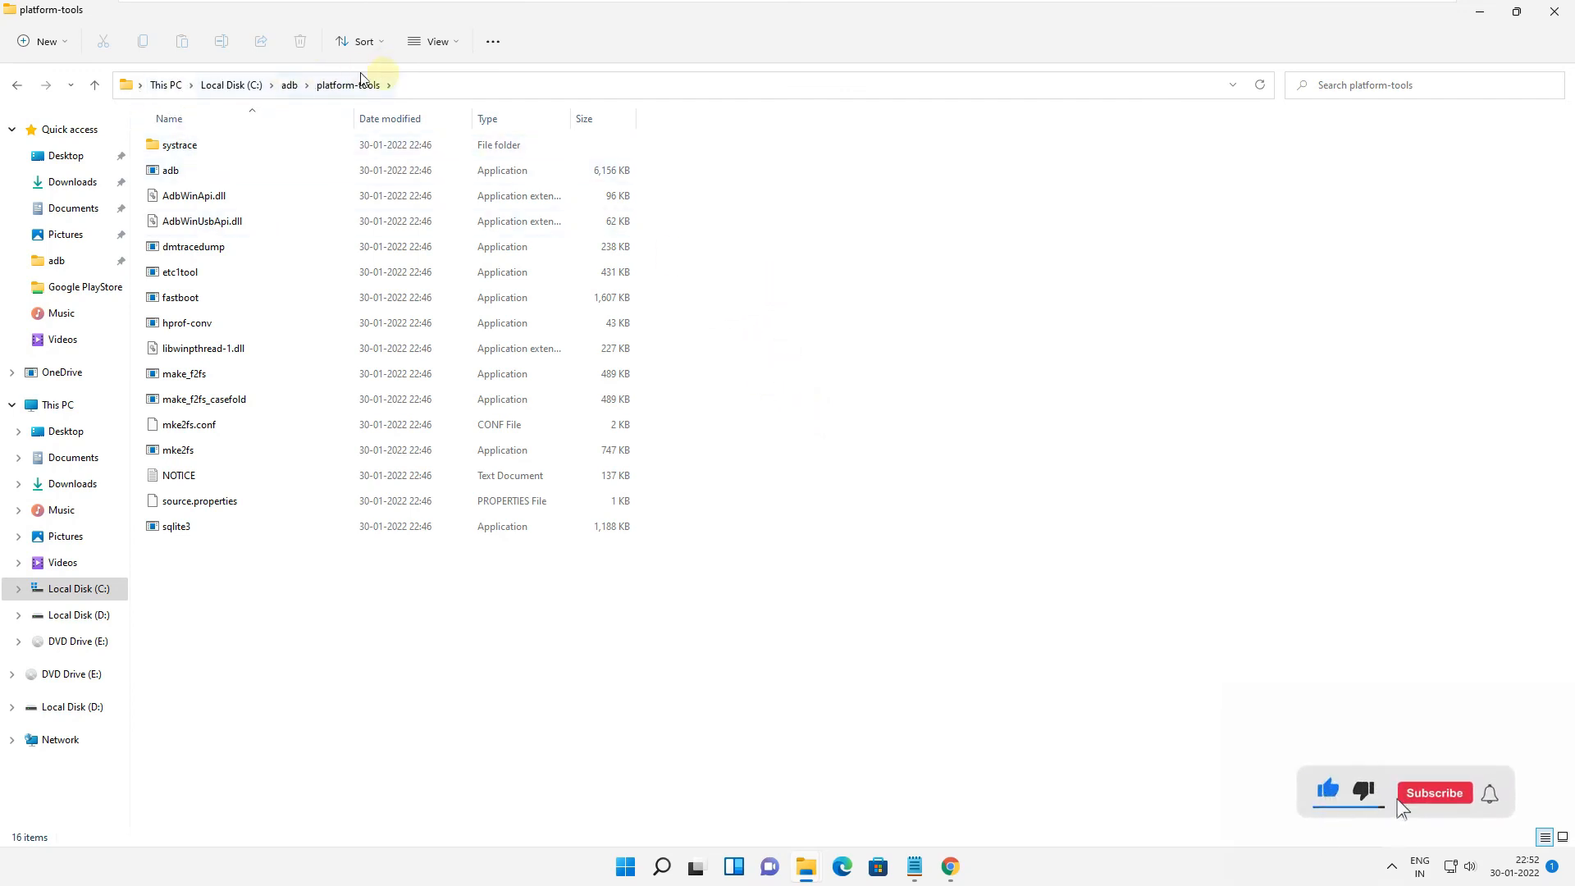
{"action": "left_click", "coordinate": [385, 85]}
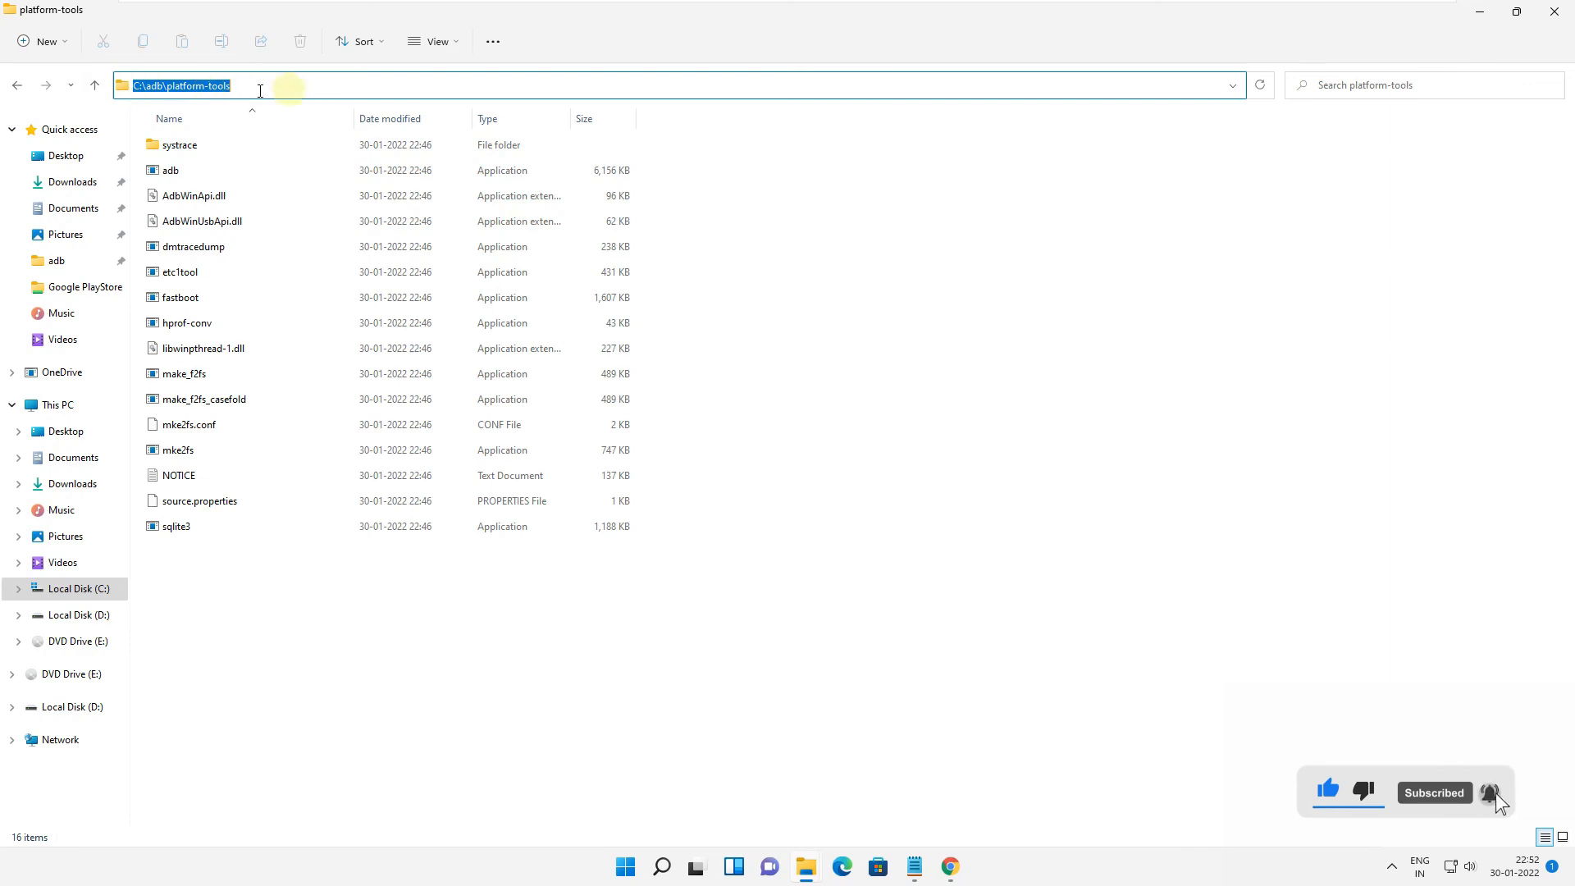
{"action": "type", "text": "cmd"}
{"action": "key", "text": "Return"}
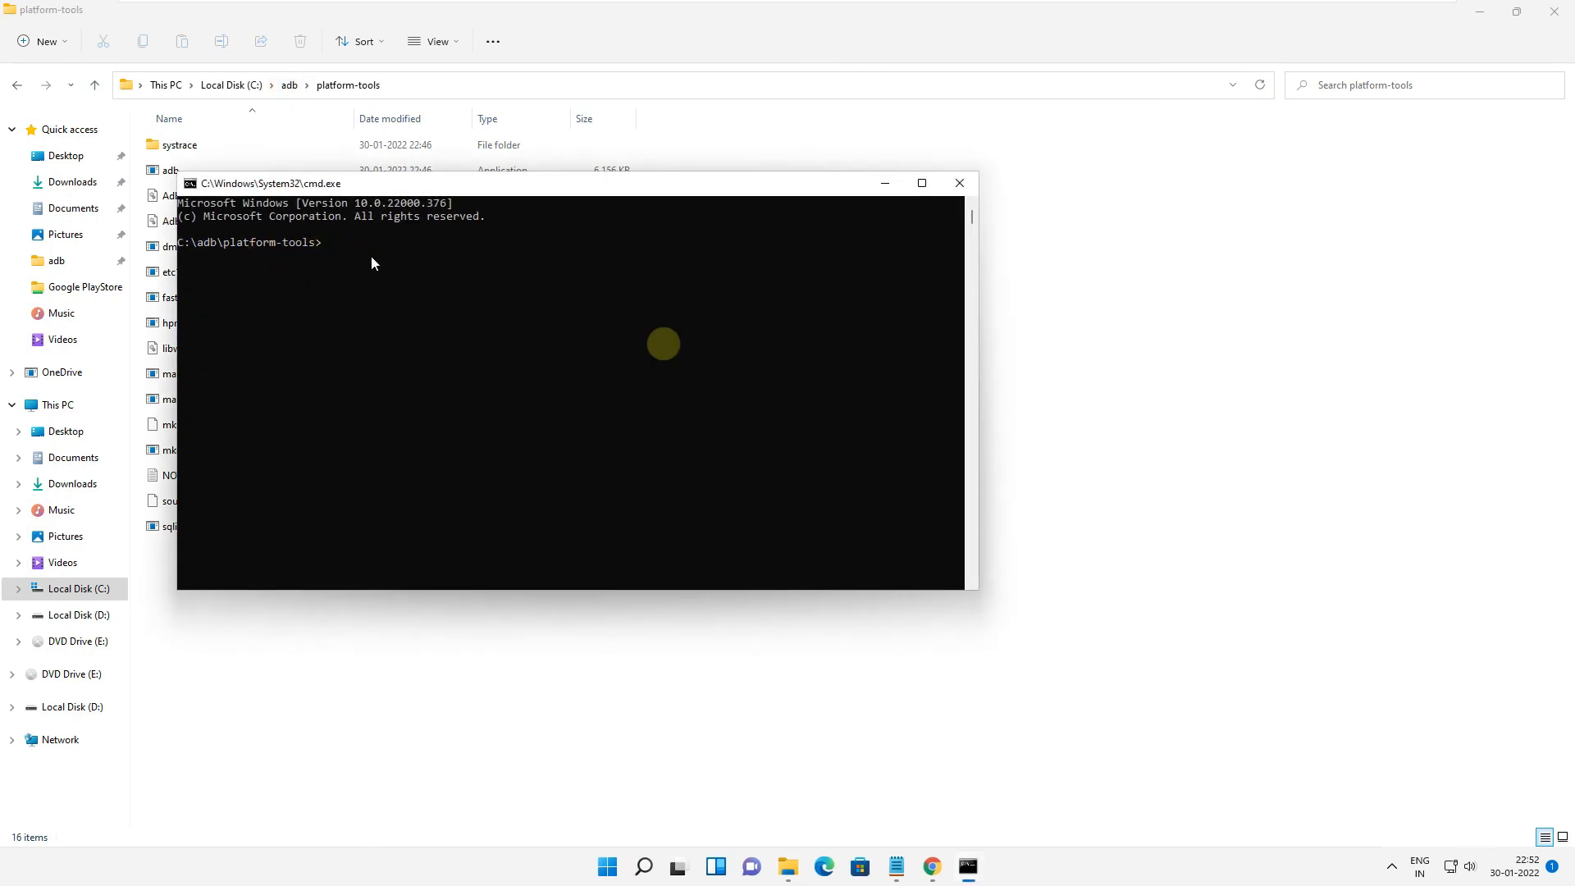
- Copy adb connect 127.0.0.1:58526 from the cmd file in Notepad, run it in the command prompt, and list the devices with adb devices
{"action": "left_click", "coordinate": [906, 871]}
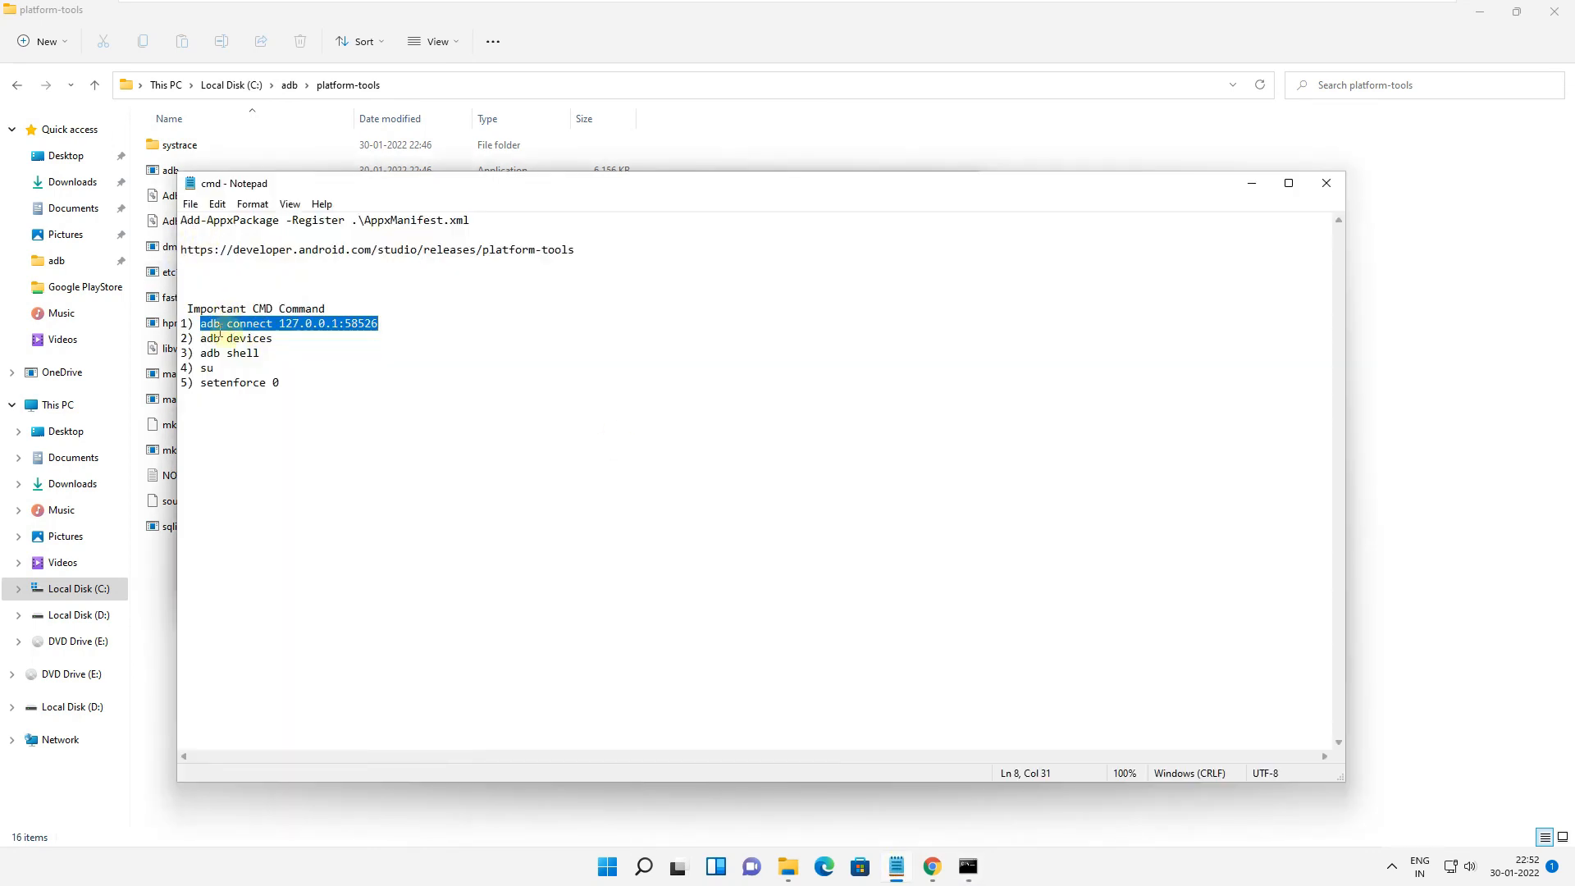
{"action": "right_click", "coordinate": [273, 321]}
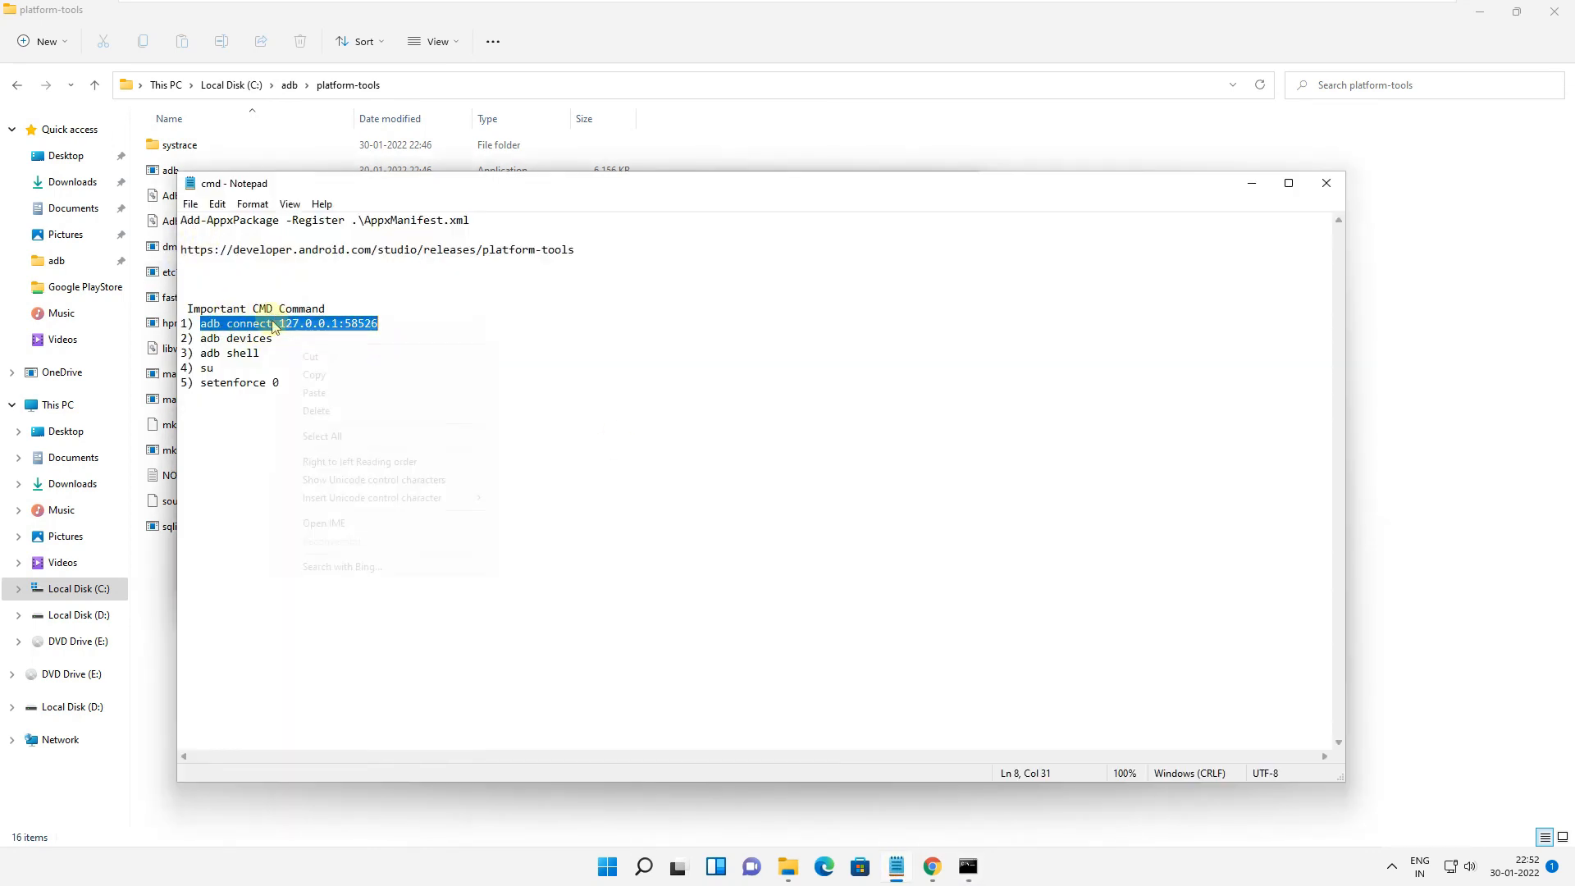
{"action": "left_click", "coordinate": [337, 376]}
{"action": "left_click", "coordinate": [1251, 183]}
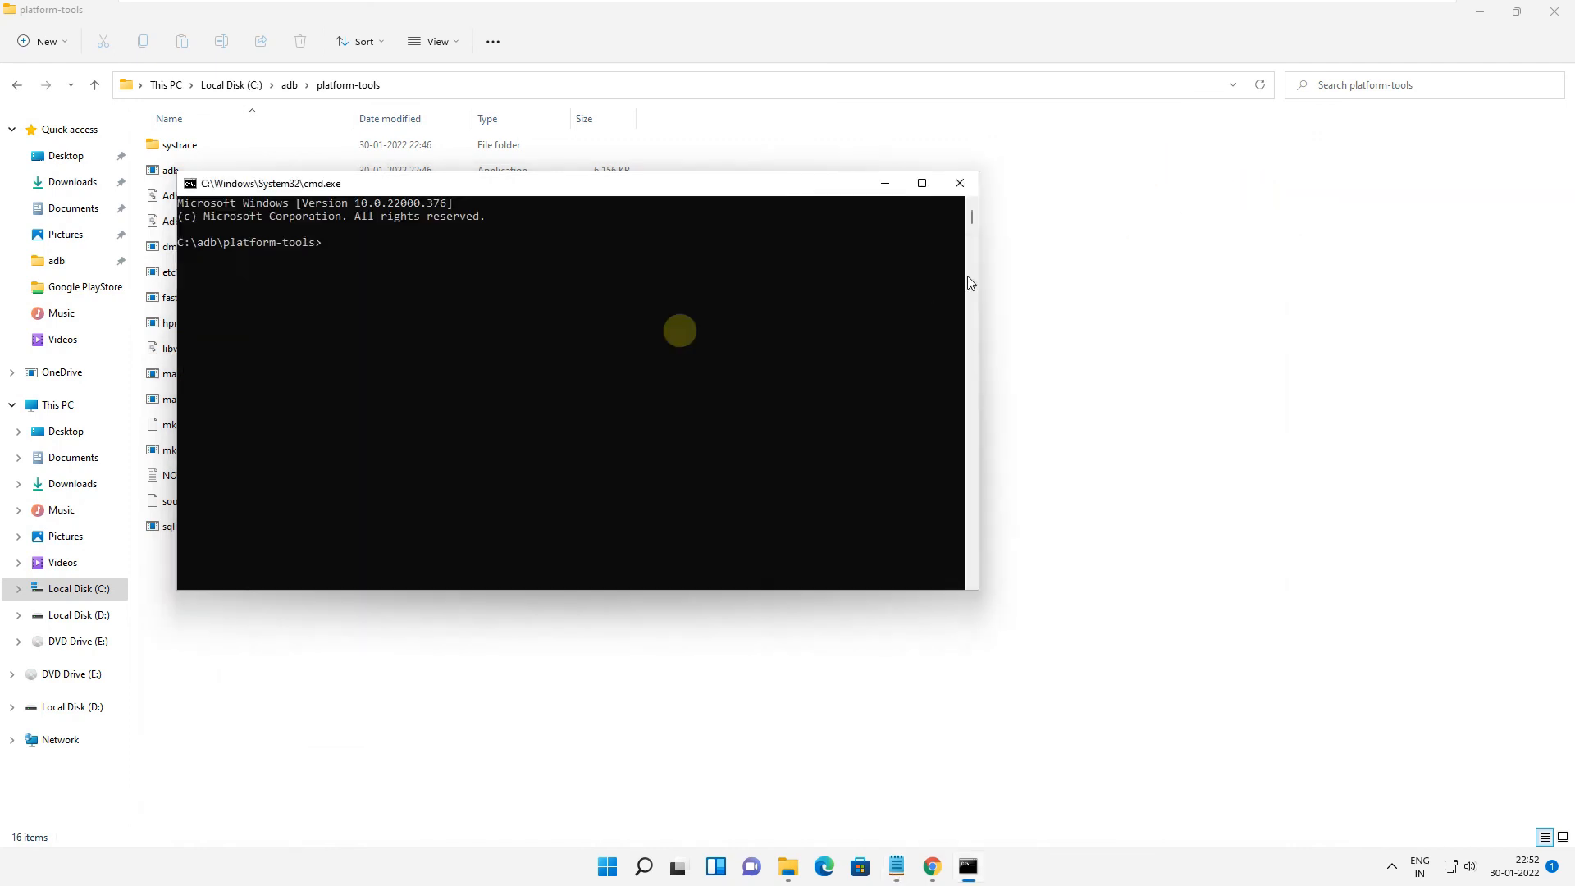
{"action": "right_click", "coordinate": [325, 244]}
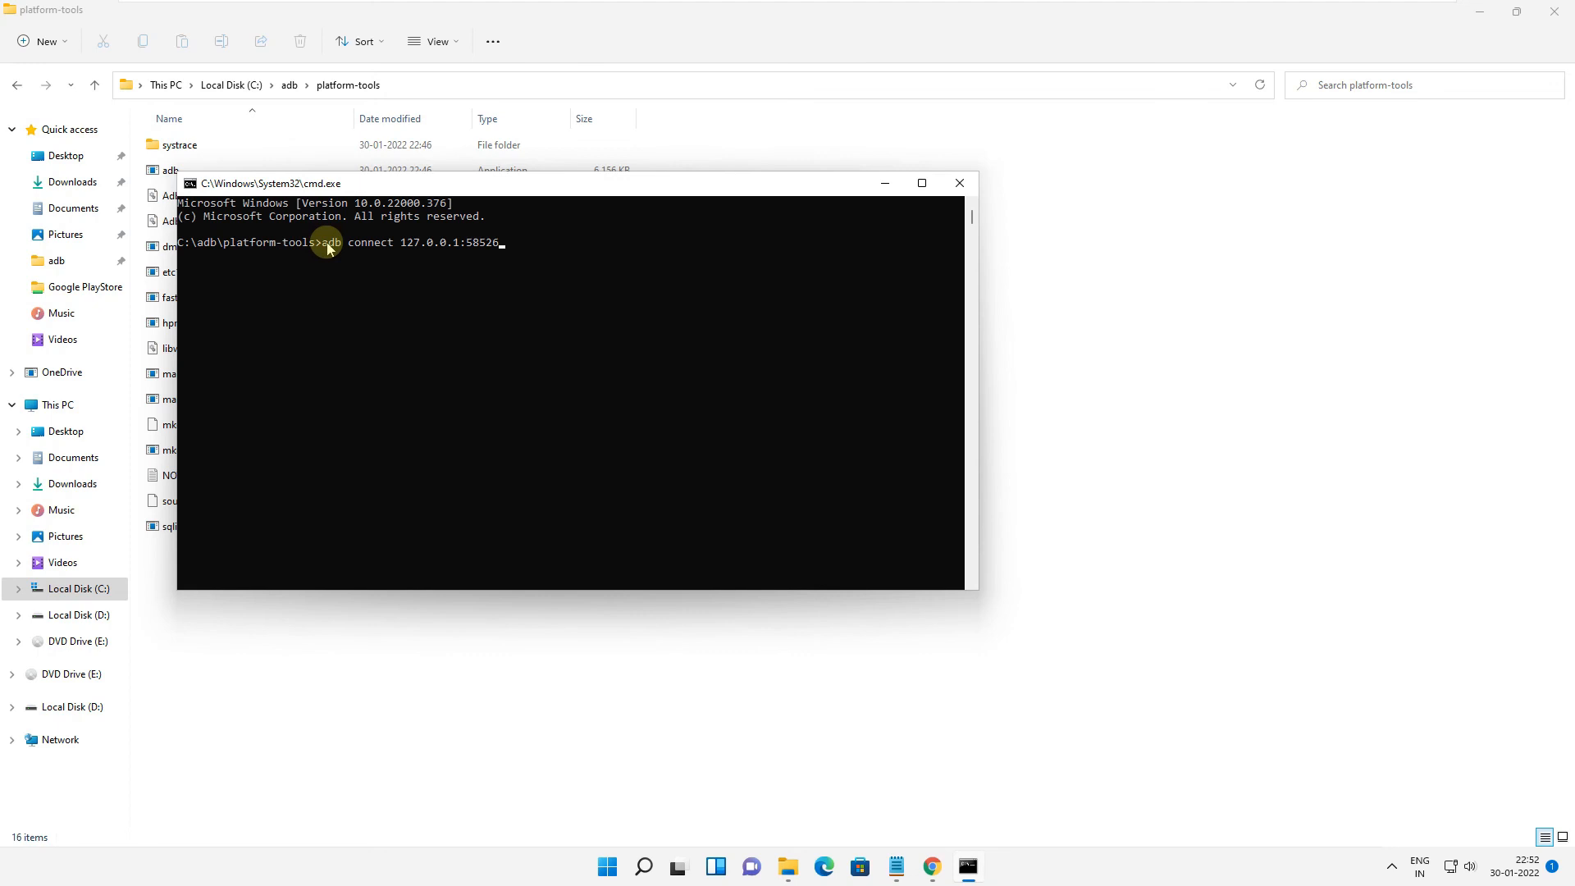
{"action": "key", "text": "Return"}
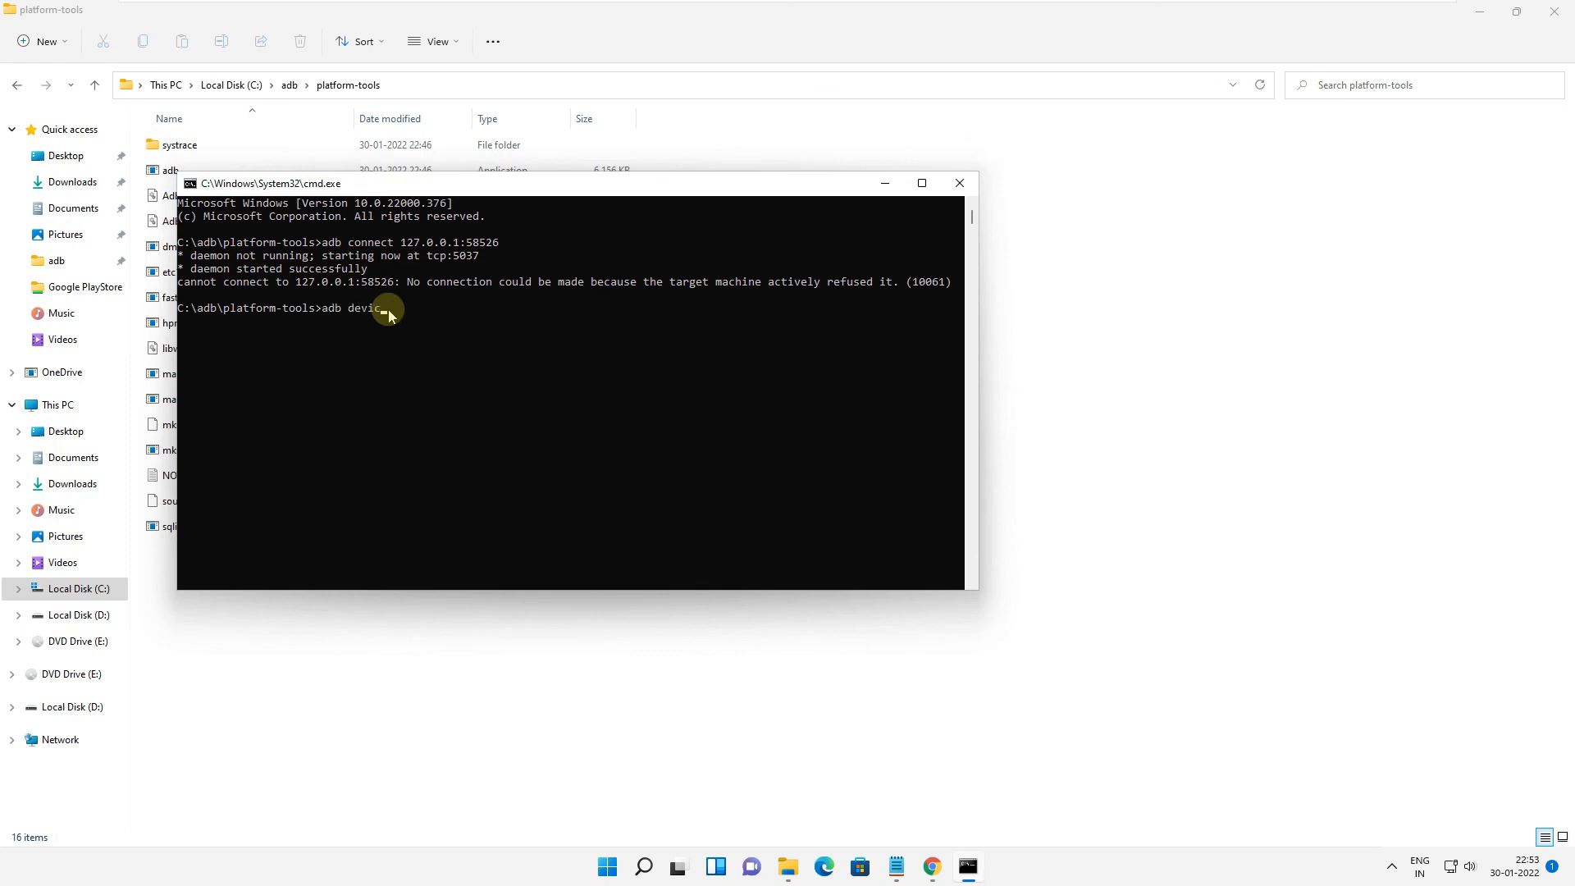
{"action": "key", "text": "Return"}
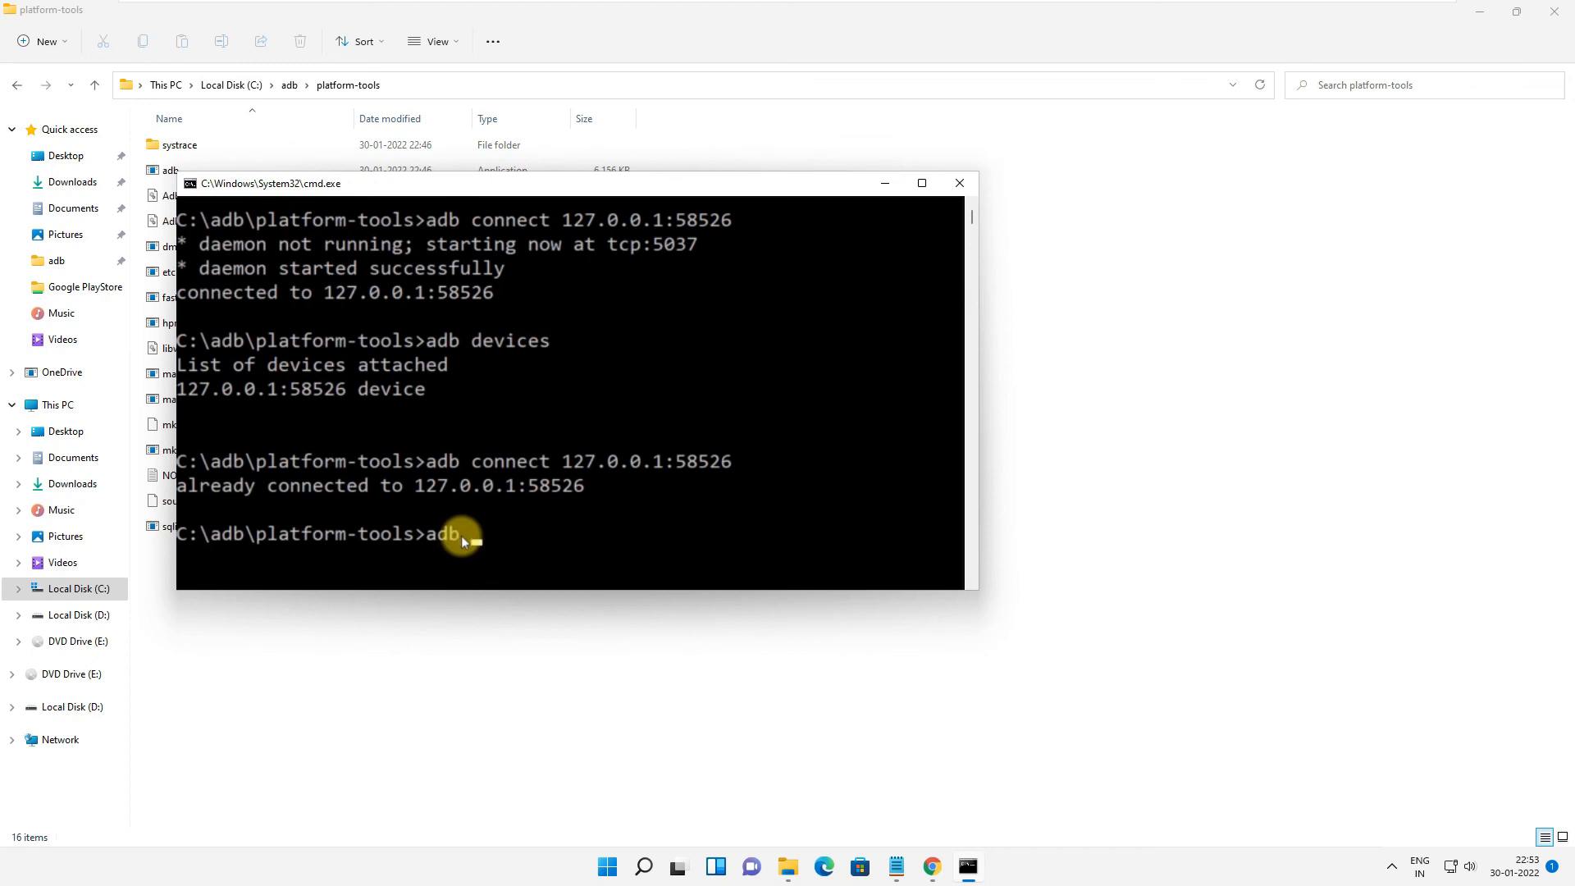
- Open a device shell with adb shell and switch to root with su
{"action": "type", "text": "ll"}
{"action": "key", "text": "Return"}
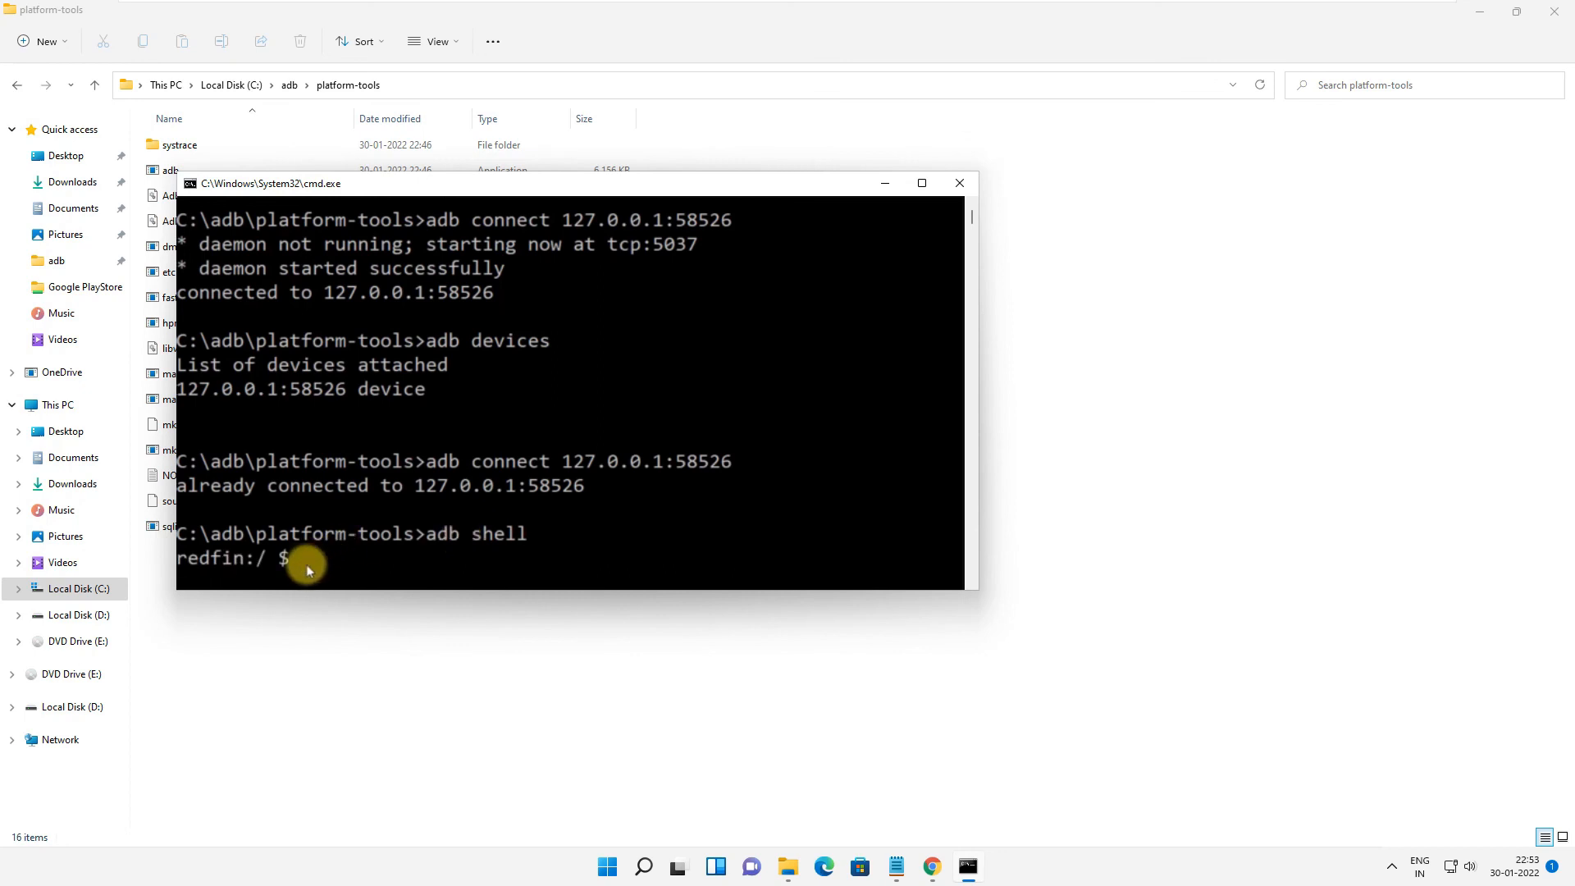
{"action": "type", "text": "su"}
{"action": "key", "text": "Return"}
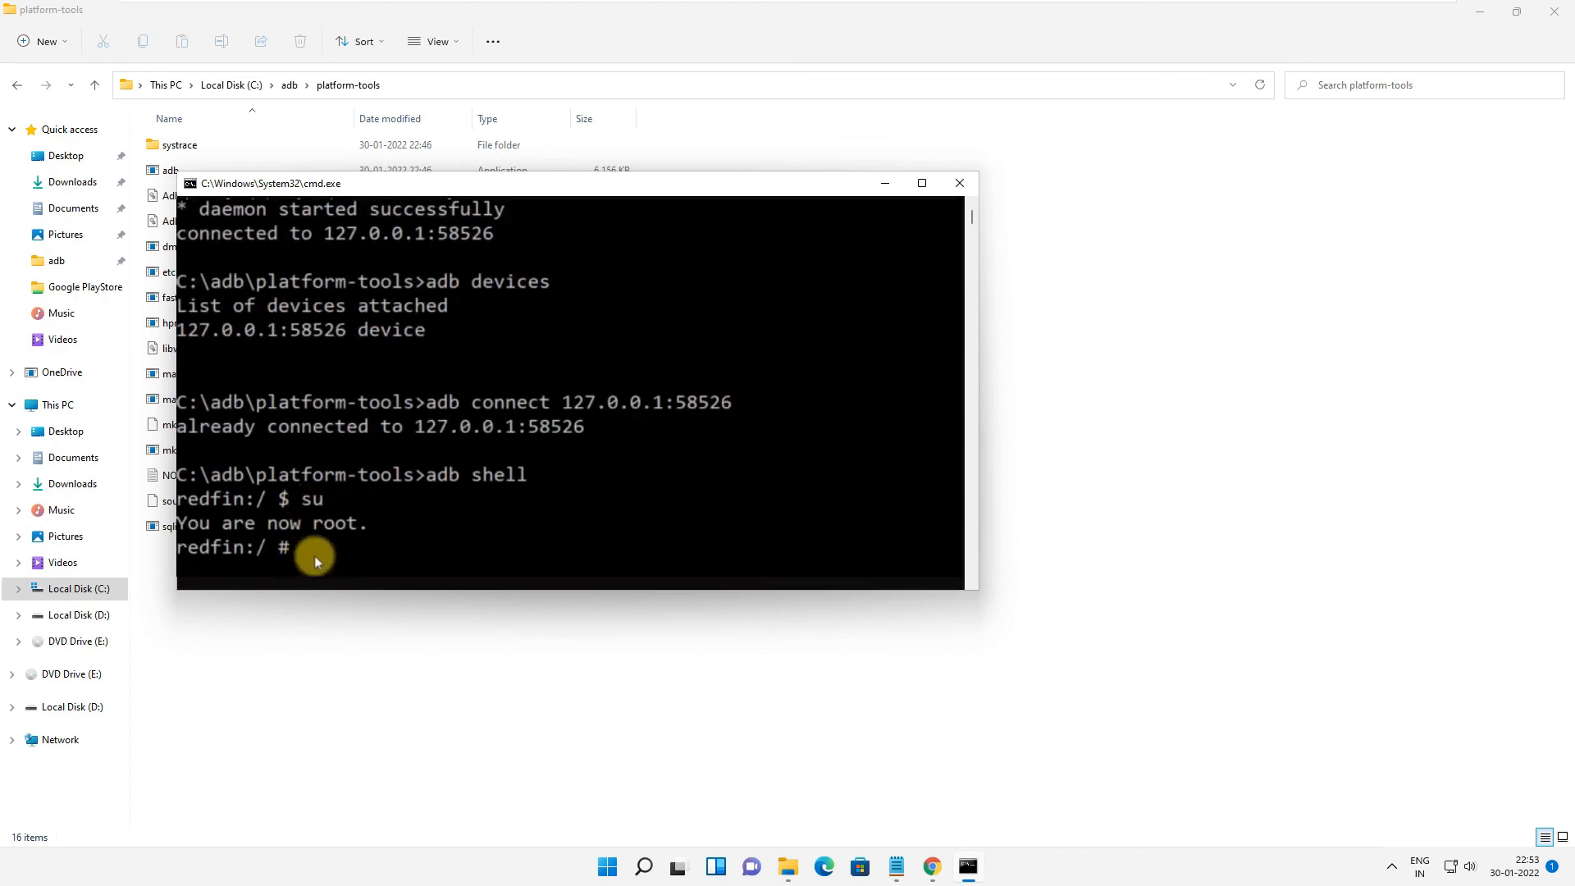
- Copy the command setenforce 0 from the Notepad command list and paste it at the root shell prompt
{"action": "left_click", "coordinate": [896, 866]}
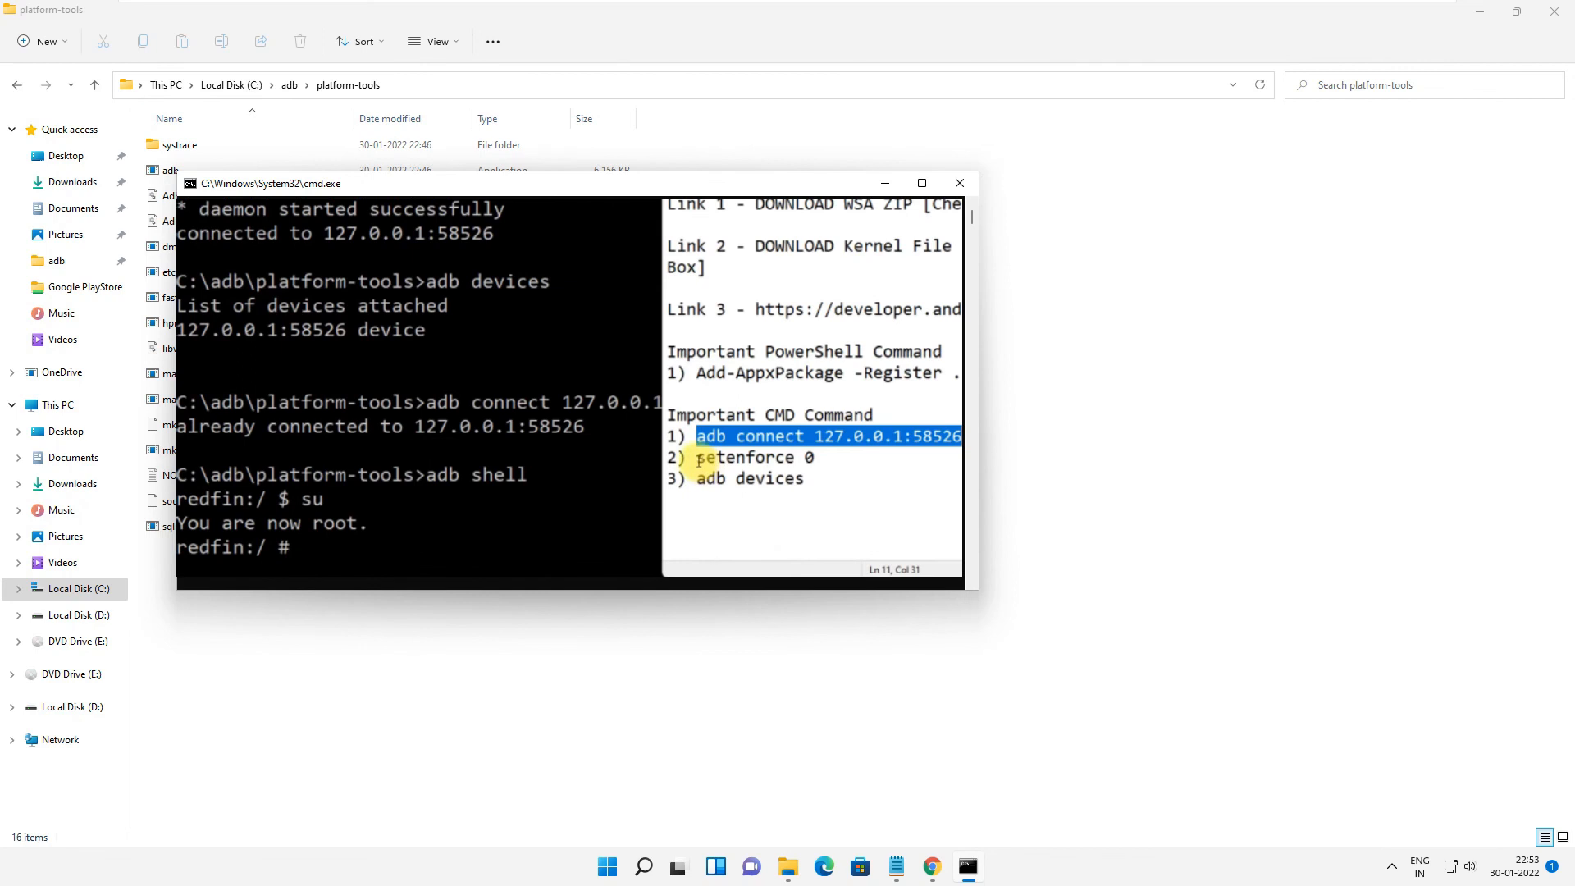
{"action": "left_click_drag", "start_coordinate": [698, 462], "coordinate": [815, 459]}
{"action": "right_click", "coordinate": [812, 460]}
{"action": "left_click", "coordinate": [648, 273]}
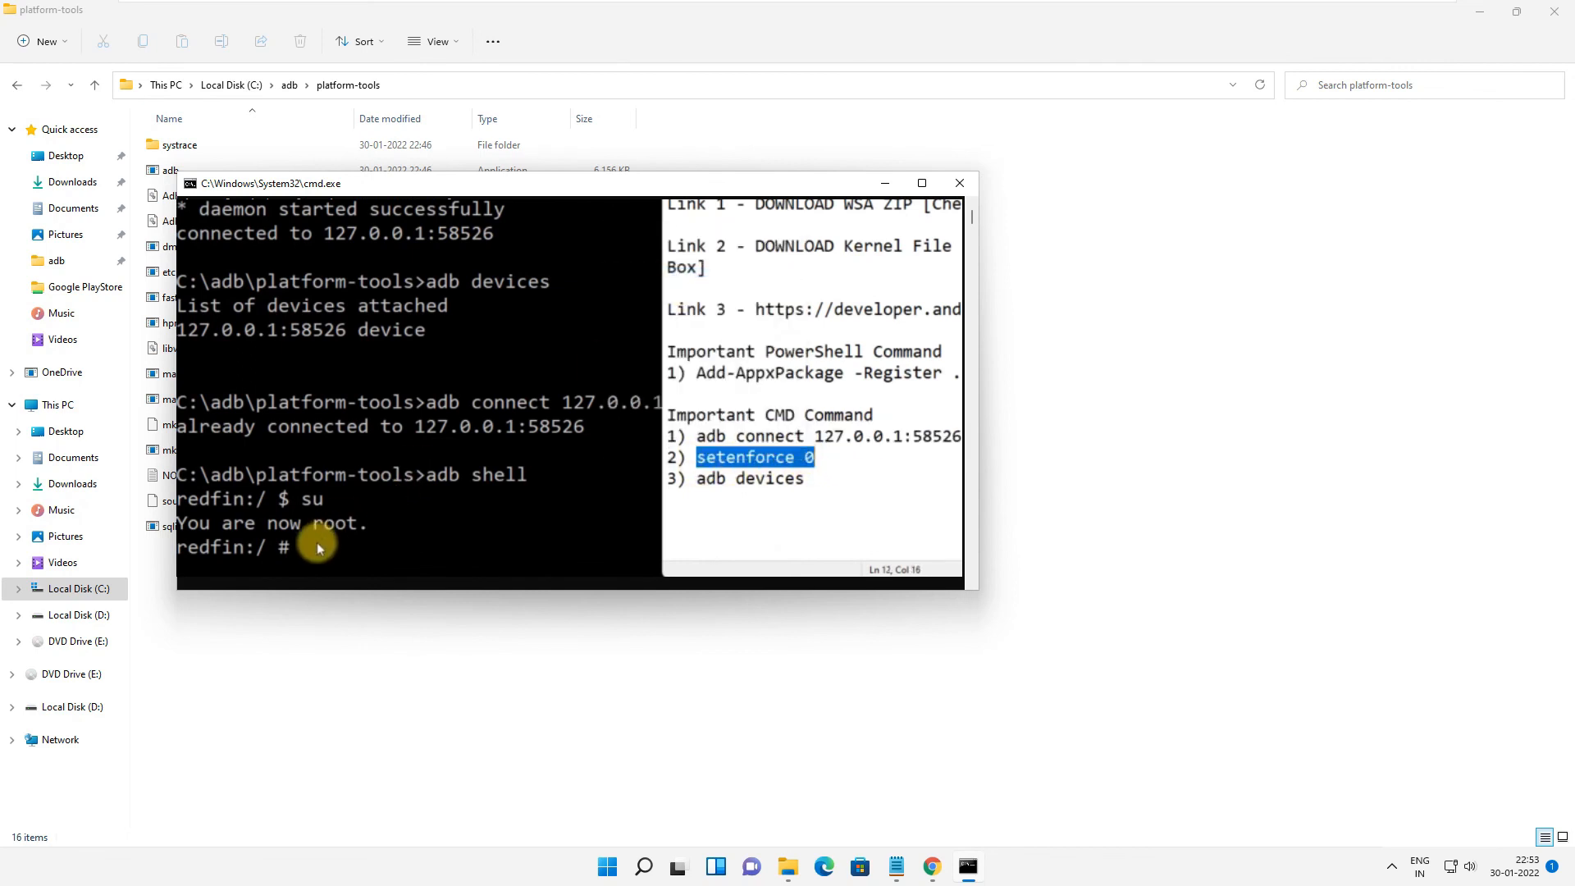
{"action": "left_click", "coordinate": [316, 543]}
{"action": "right_click", "coordinate": [316, 548]}
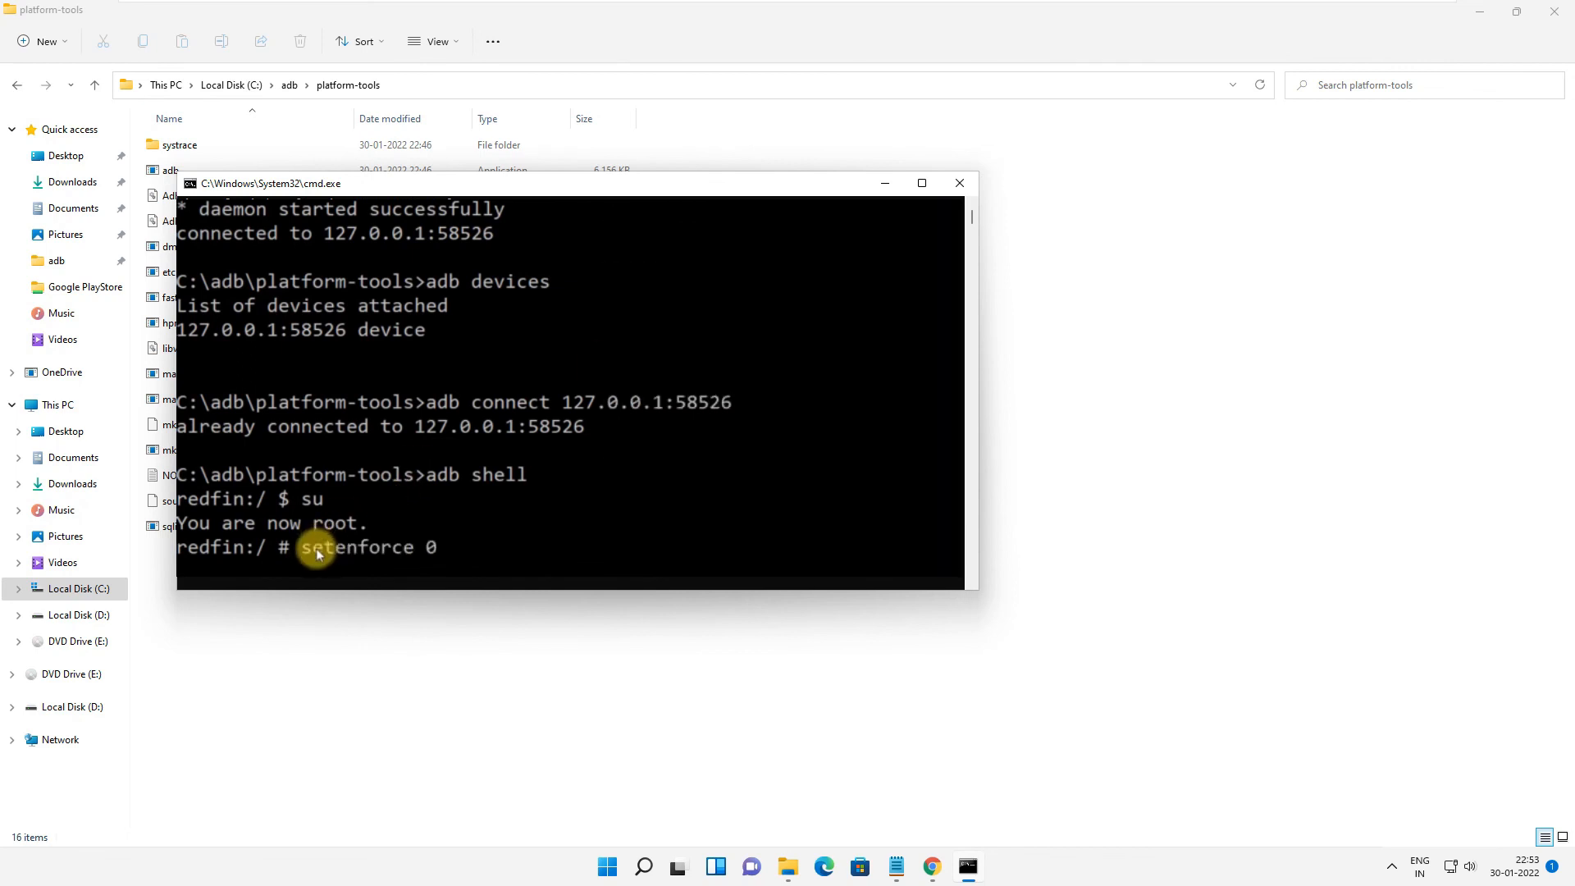
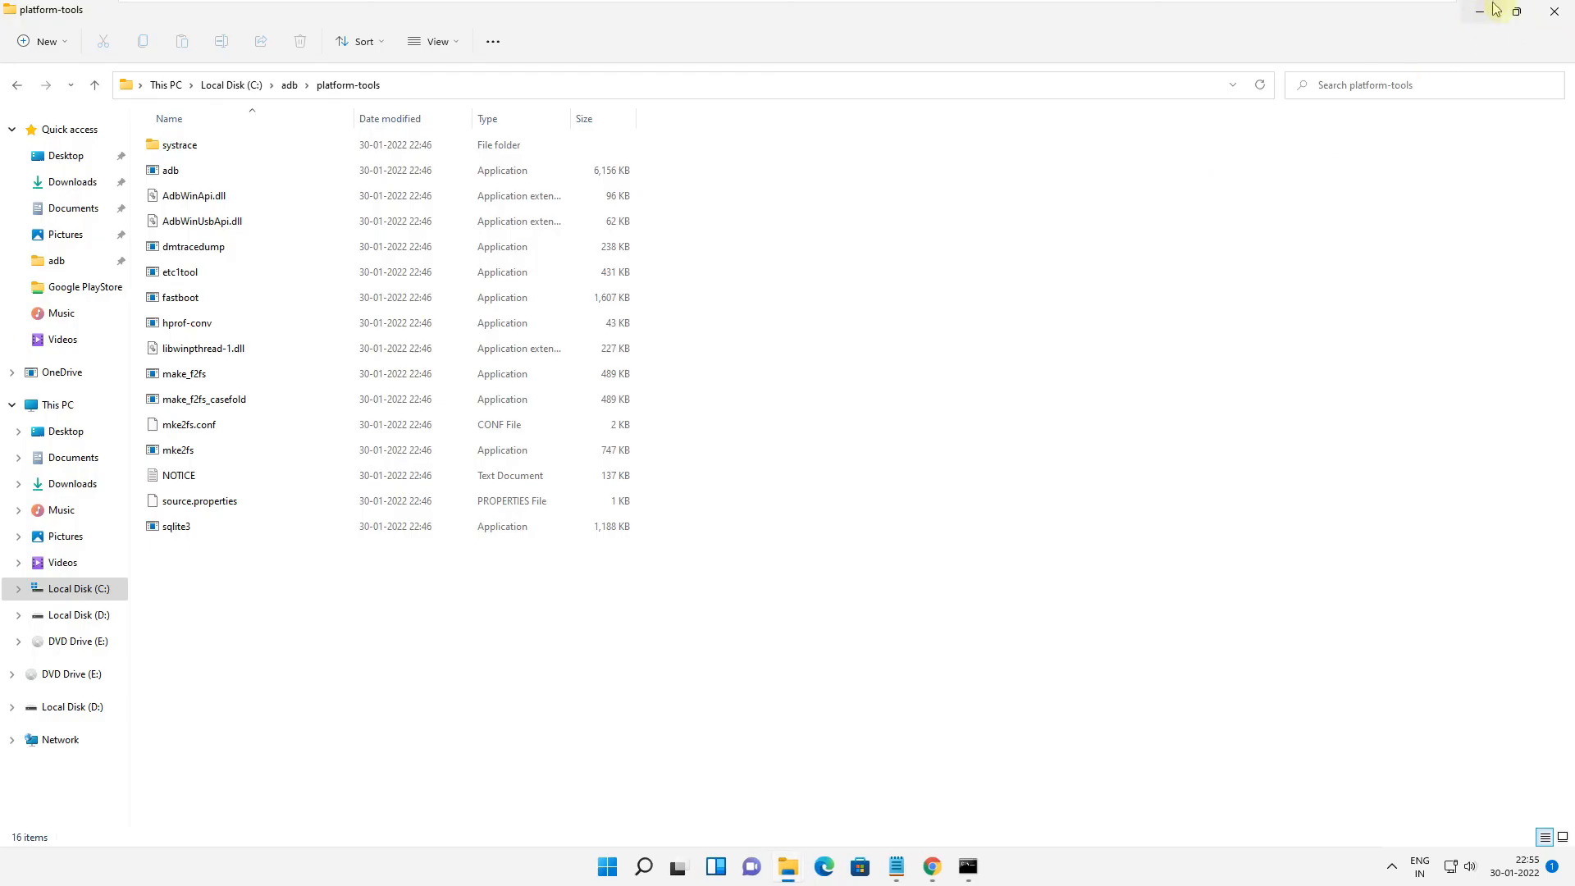
- Minimize the platform-tools folder window and open the Windows Start menu
{"action": "left_click", "coordinate": [1482, 10]}
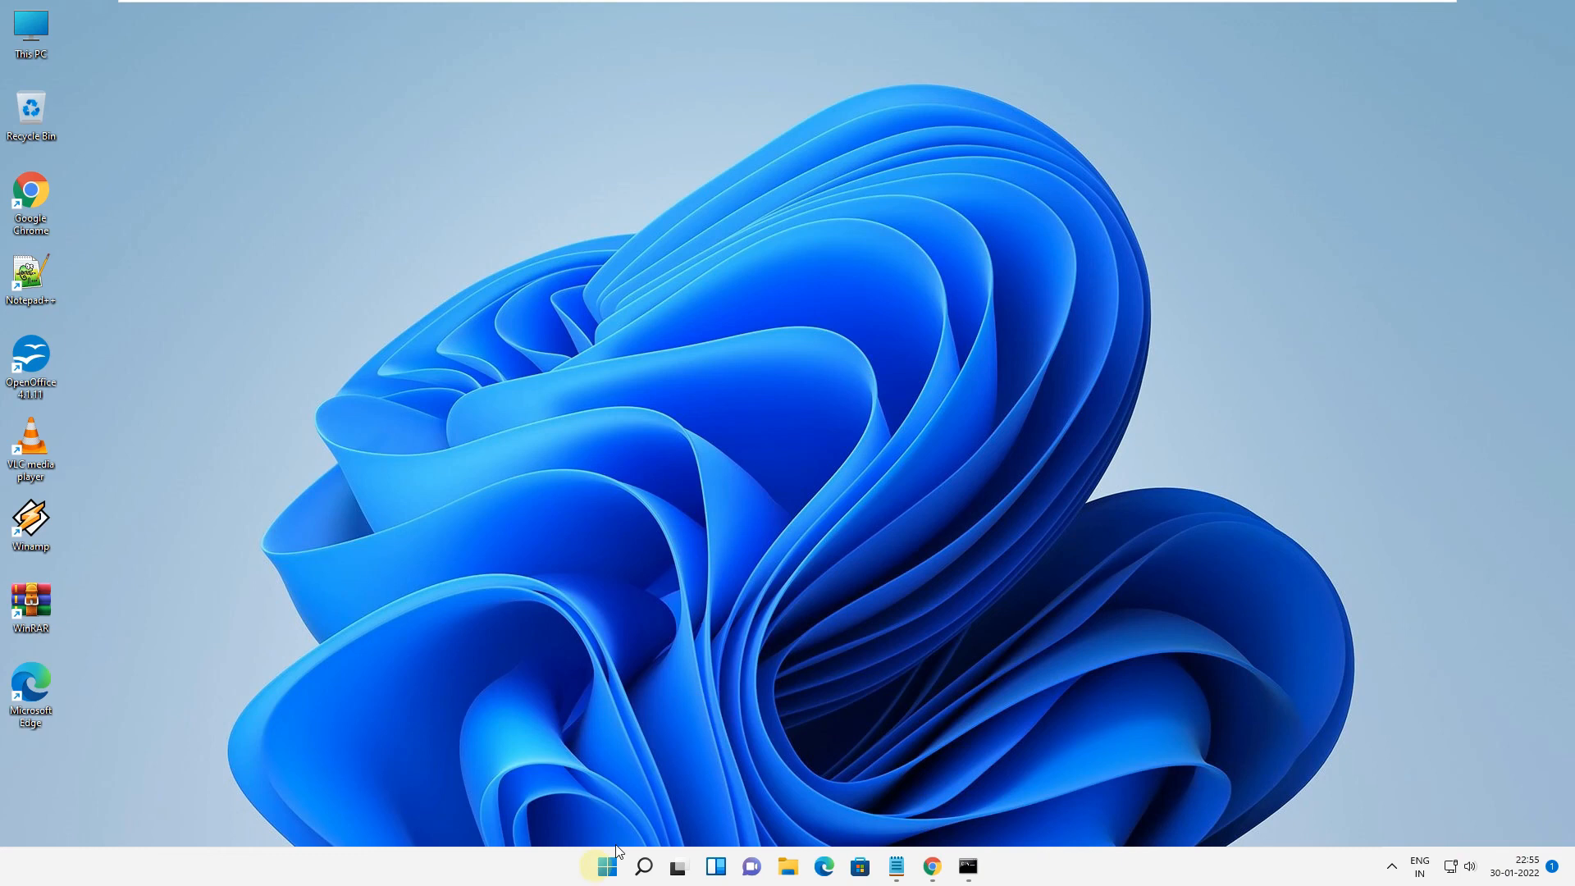
{"action": "left_click", "coordinate": [606, 867]}
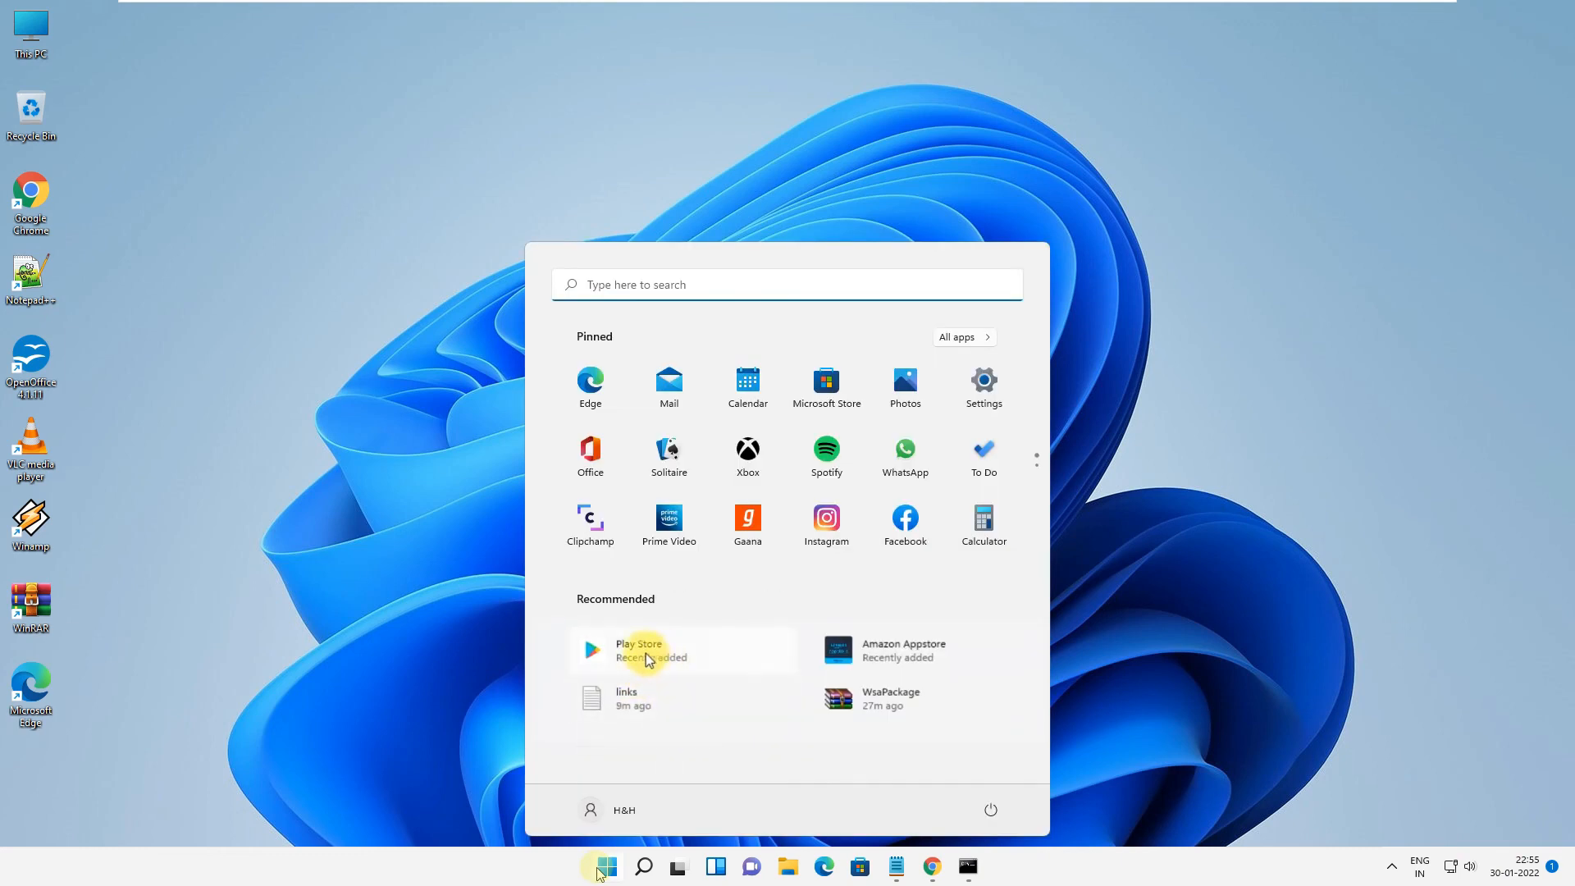